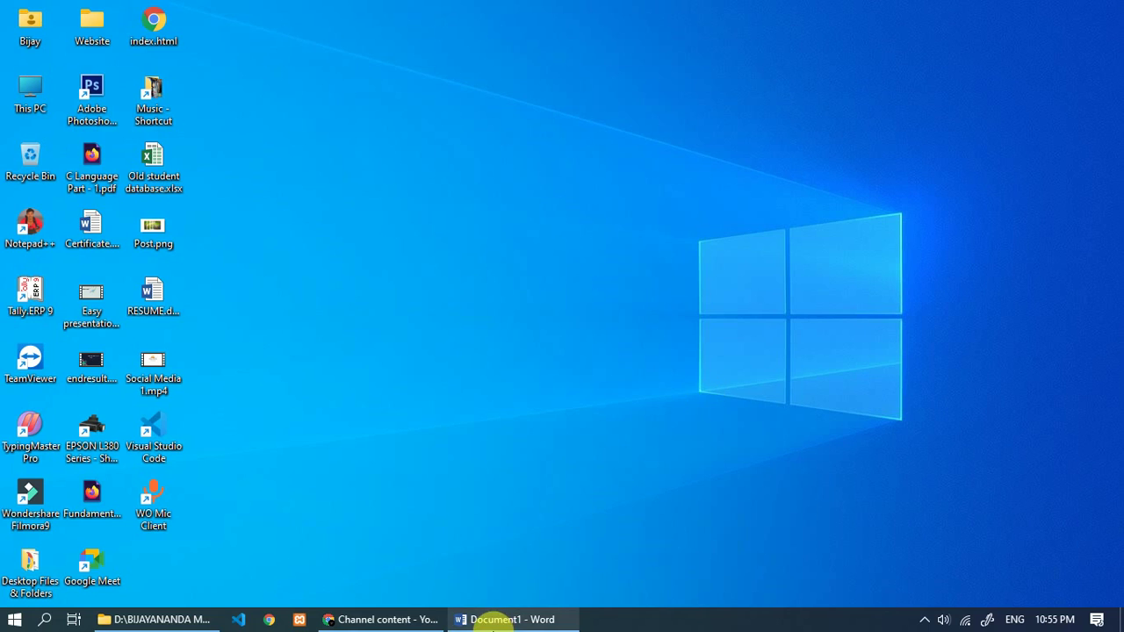
Restore the blank Document1 Word window from the taskbar.
click(504, 619)
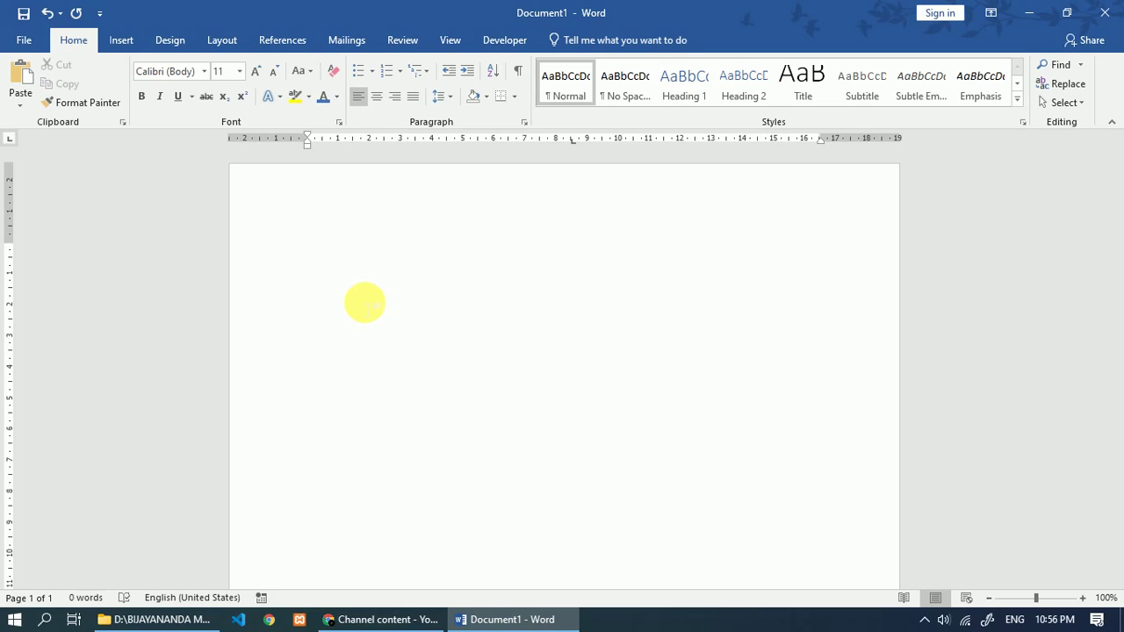
Generate five sample paragraphs with =rand() and lorem ipsum filler below with =lorem().
text(=)
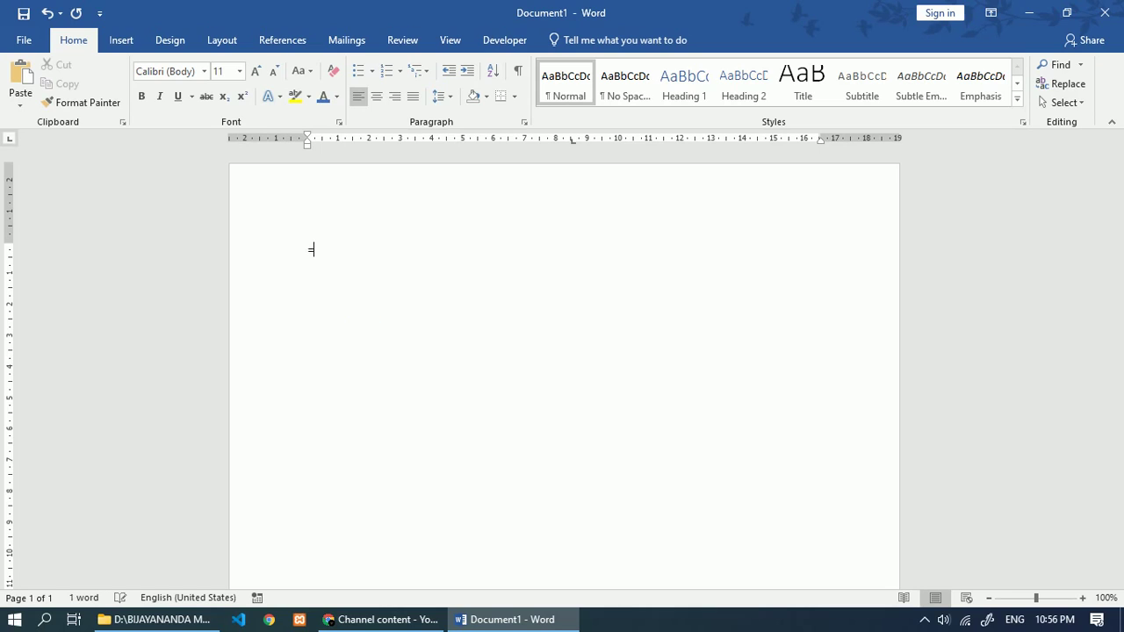
text(rand)
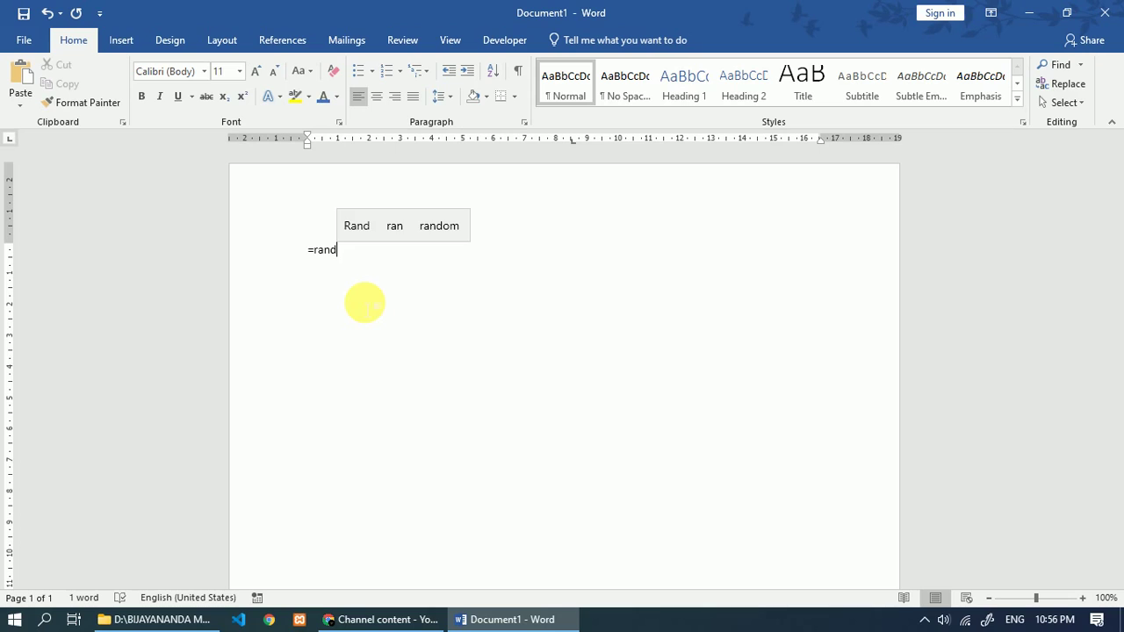
text(()
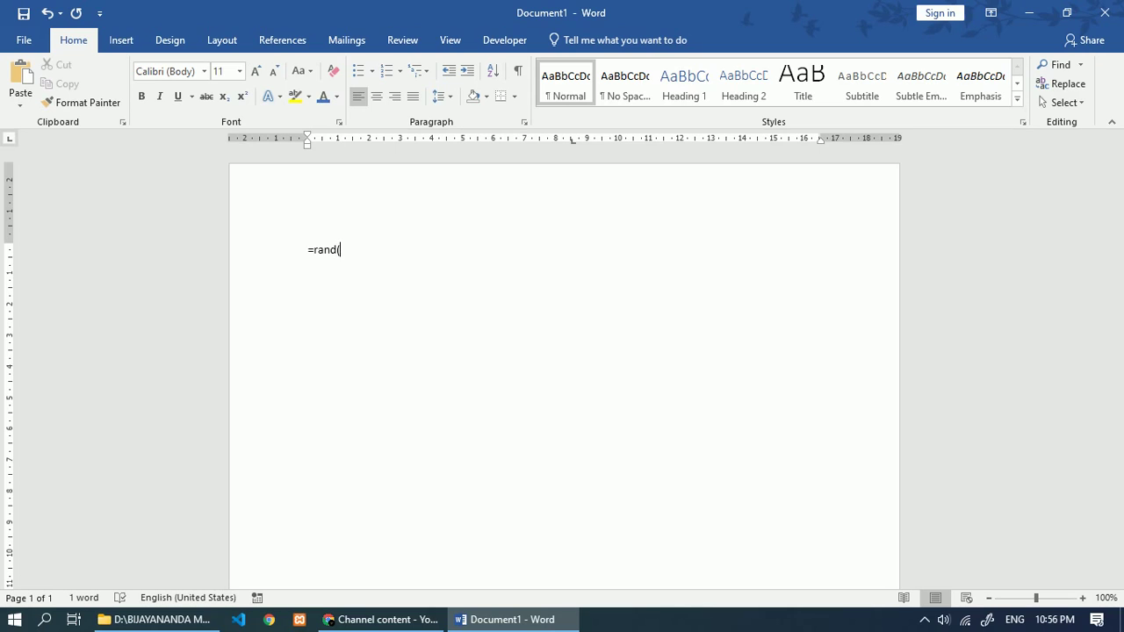
text())
key(Return)
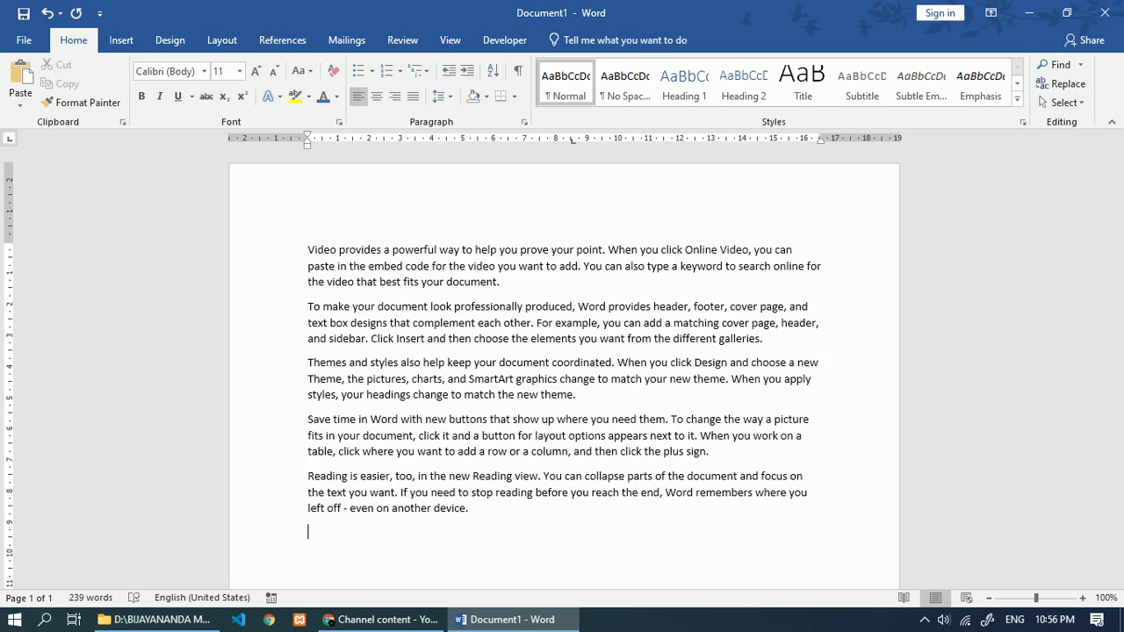
scroll(347, 412, down, 2)
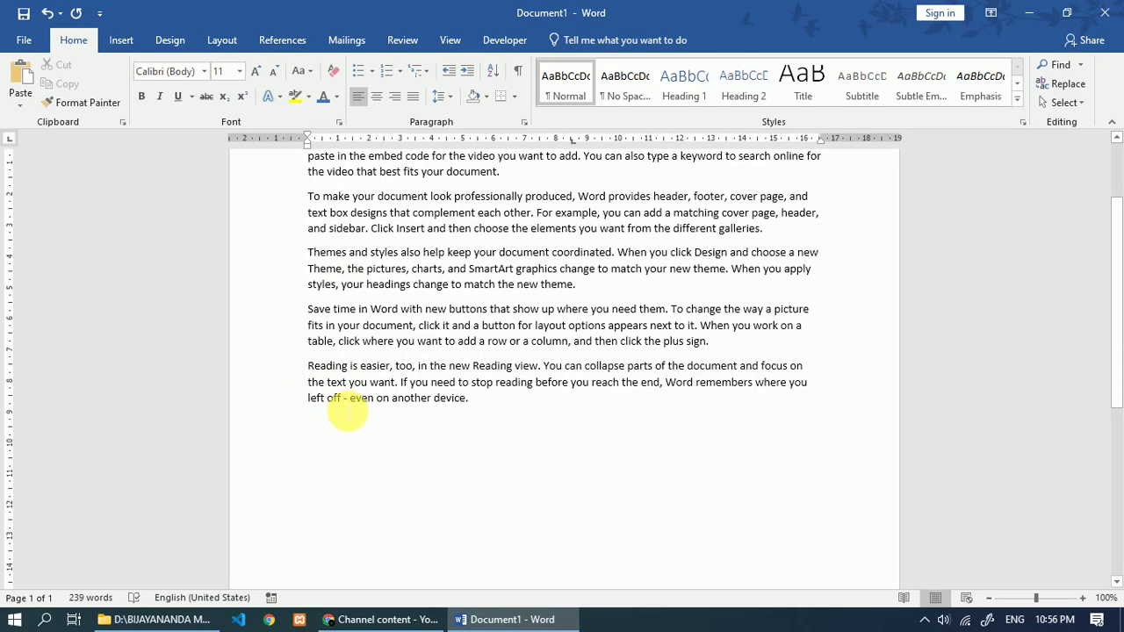
scroll(334, 446, down, 1)
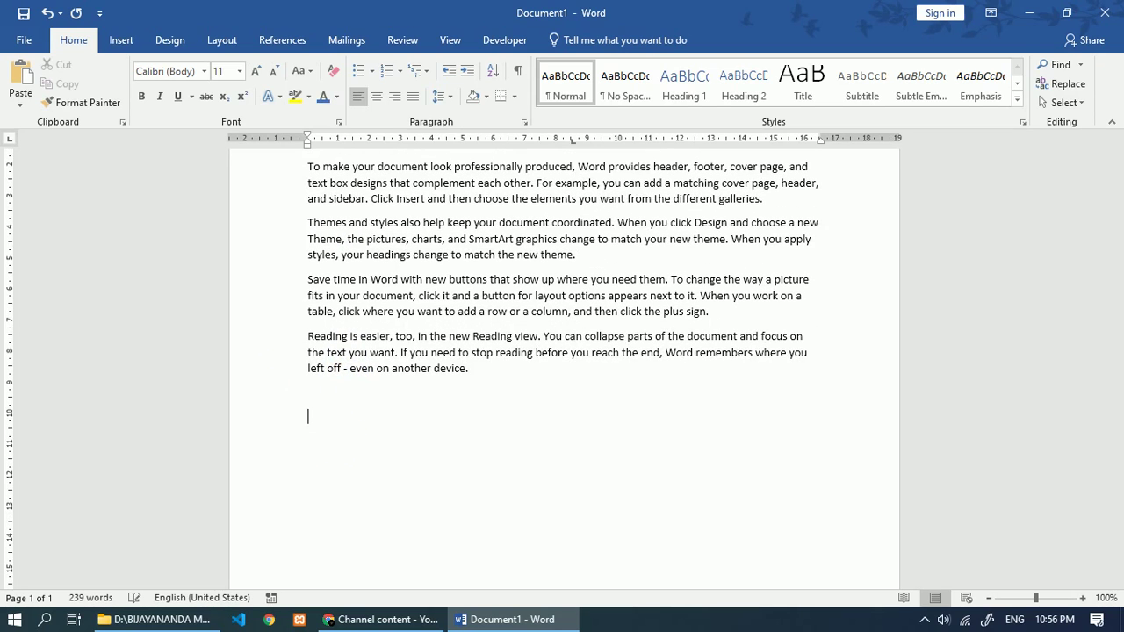
text(=l)
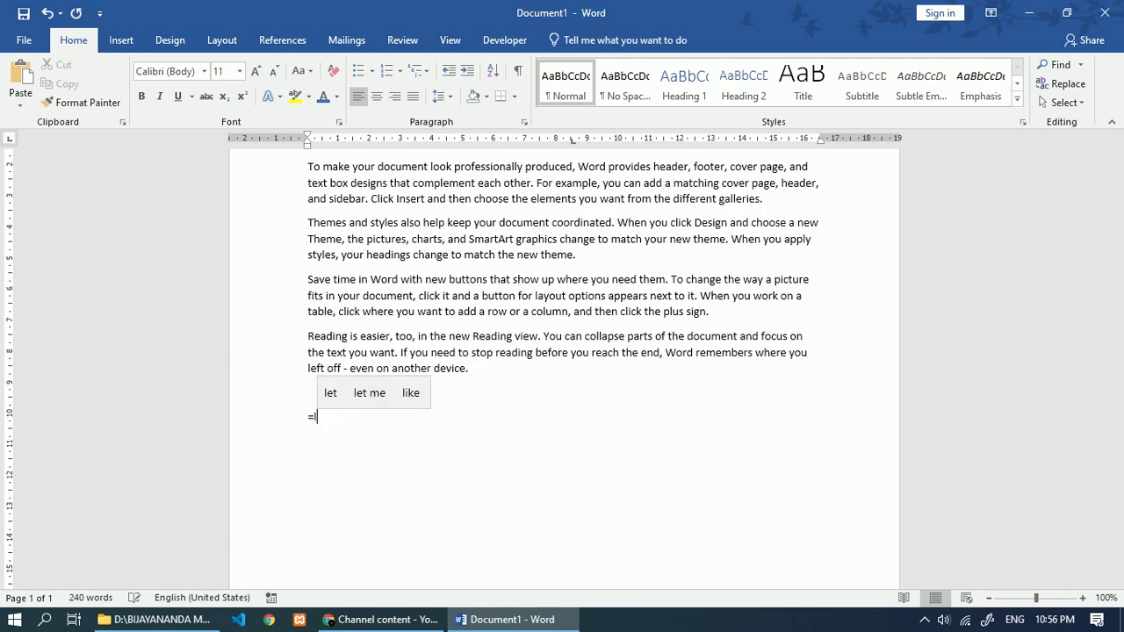
text(orem)
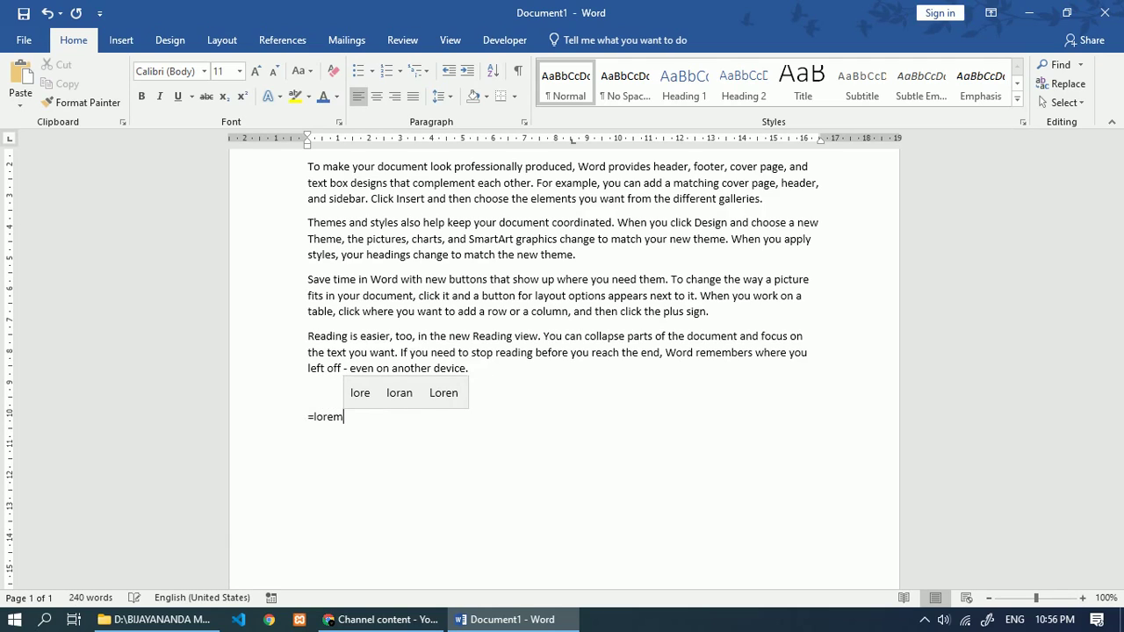
text(()
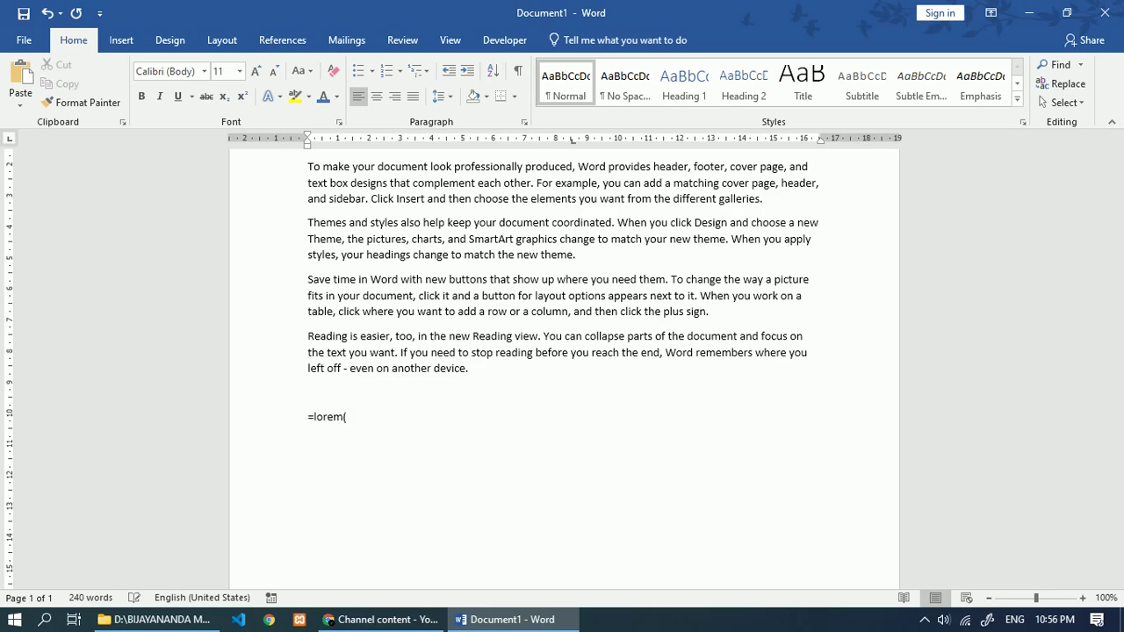
text())
key(Return)
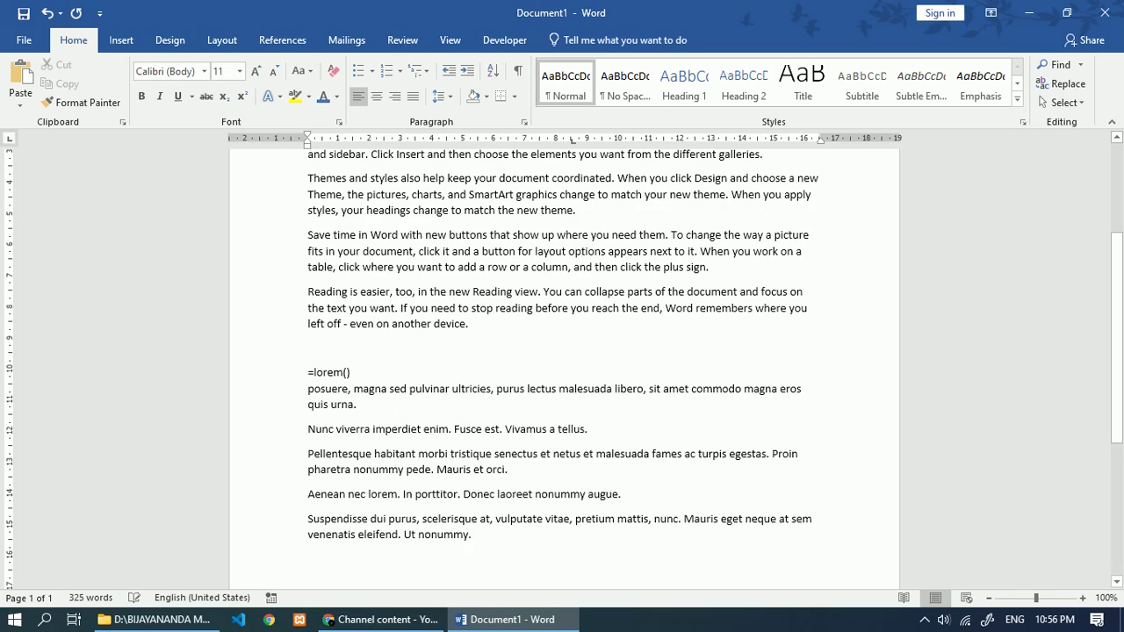
Make the opening 'Video provides a powerful way...' paragraph bold, blue and 12 pt.
drag(374, 373, 309, 373)
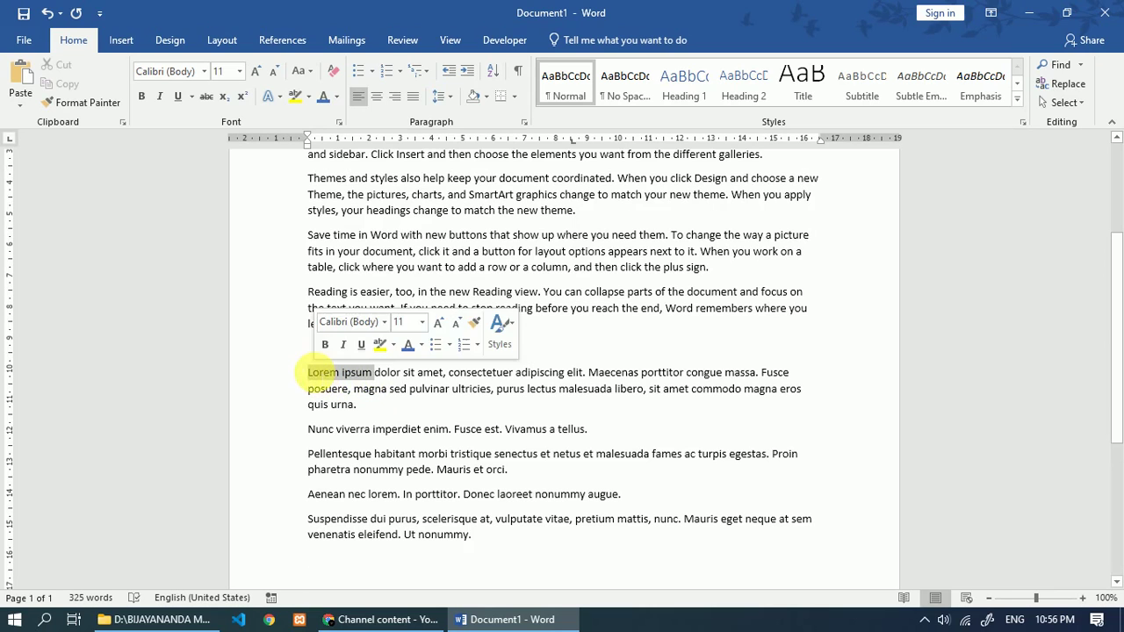
click(363, 428)
scroll(378, 439, up, 4)
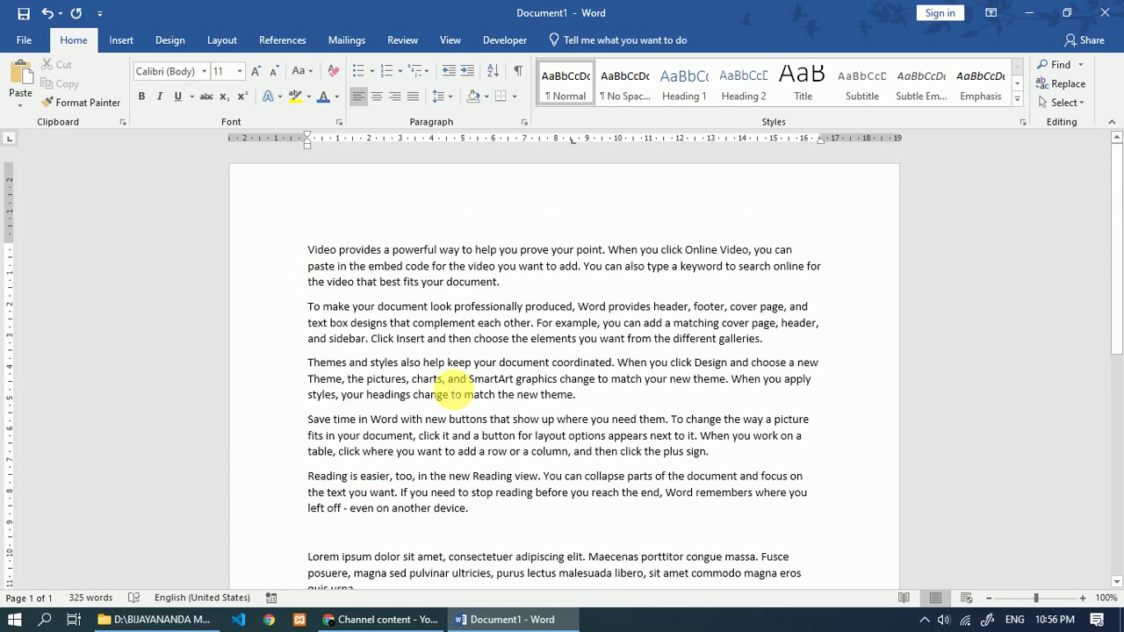
scroll(455, 387, down, 2)
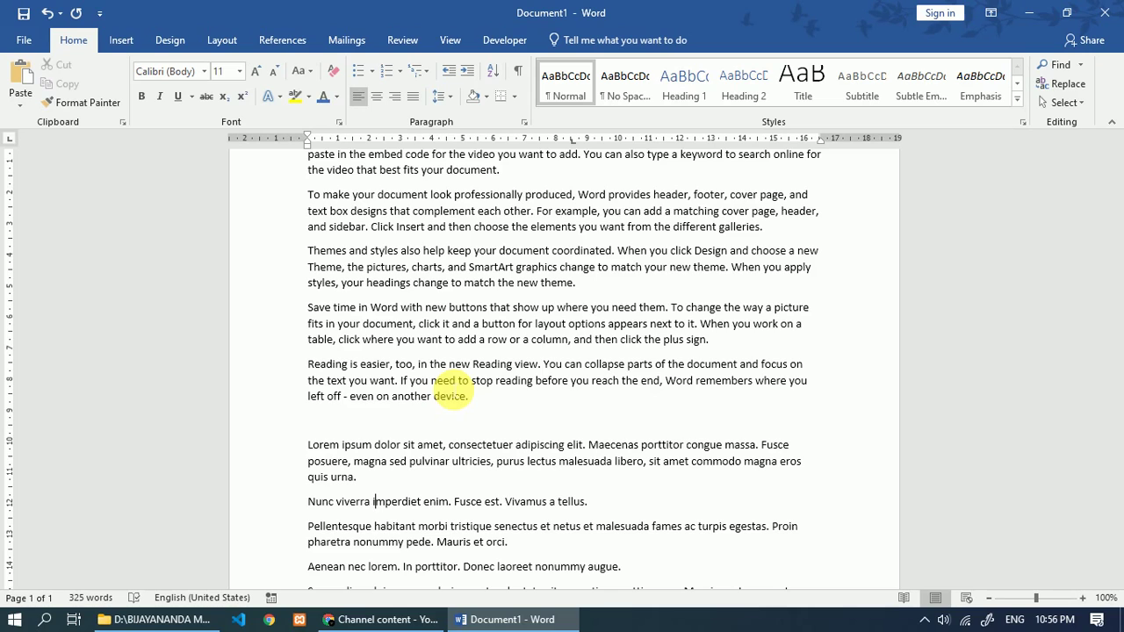
scroll(450, 395, up, 2)
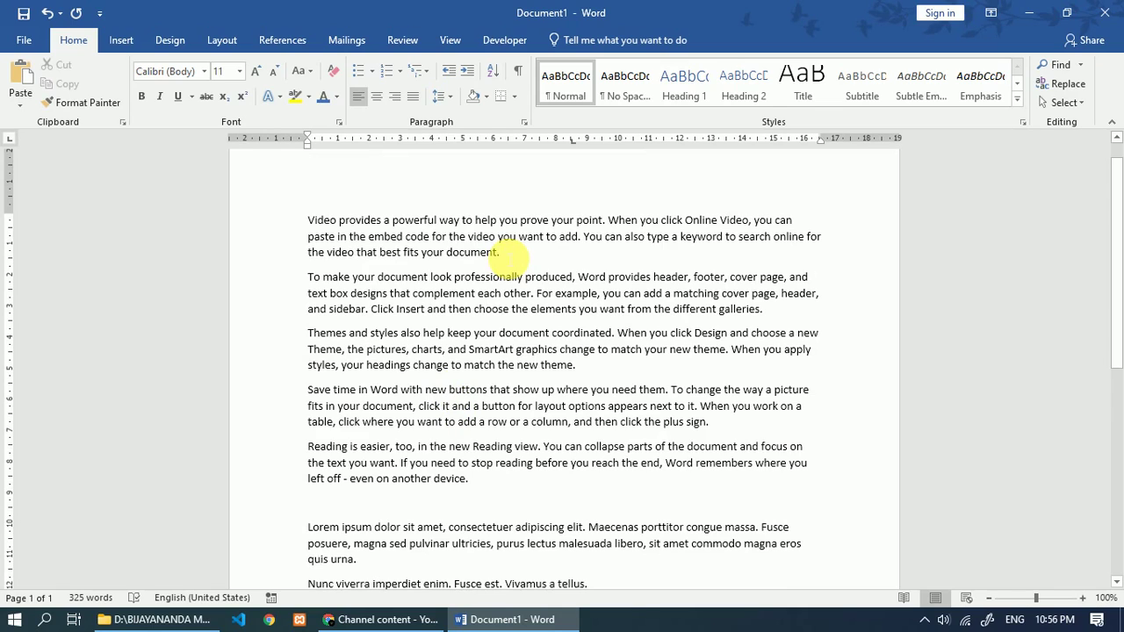
drag(500, 254, 315, 222)
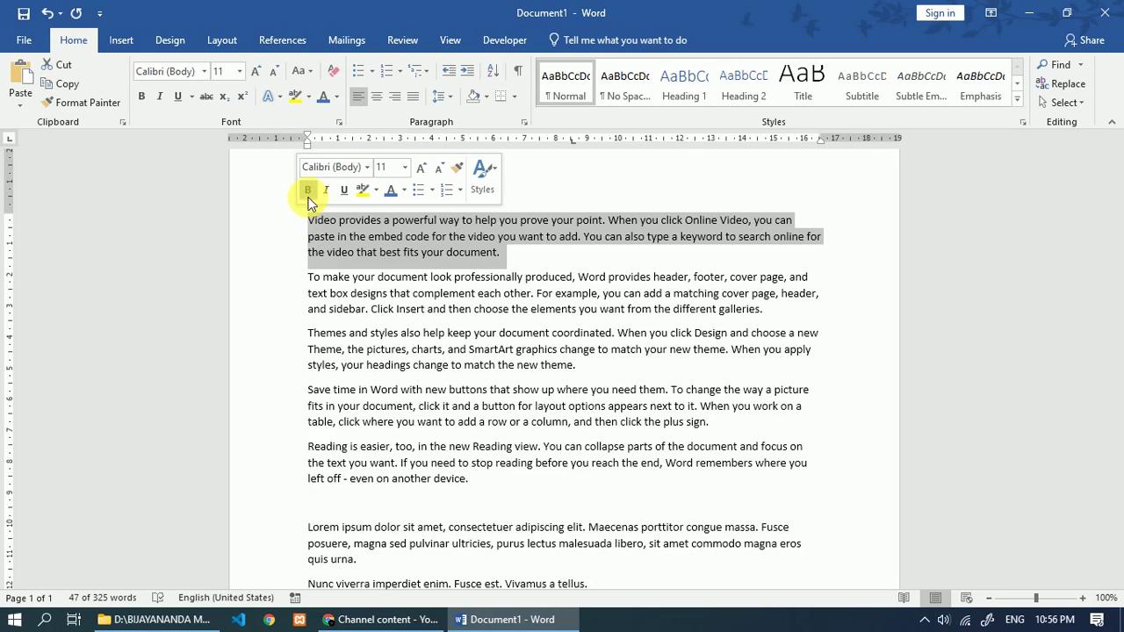
click(308, 189)
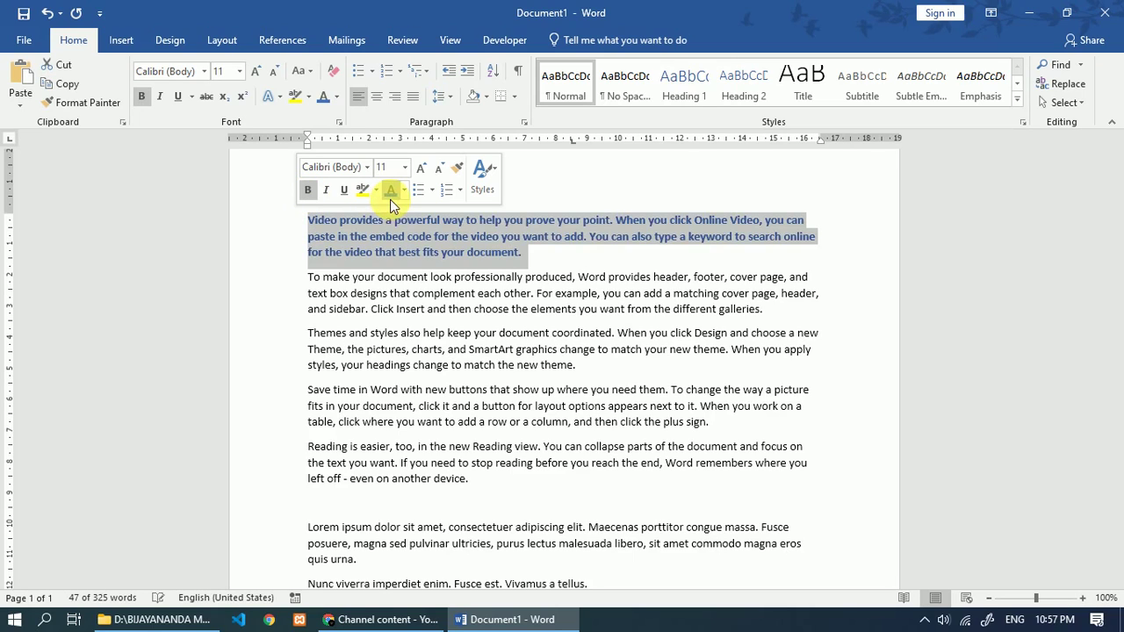
click(422, 168)
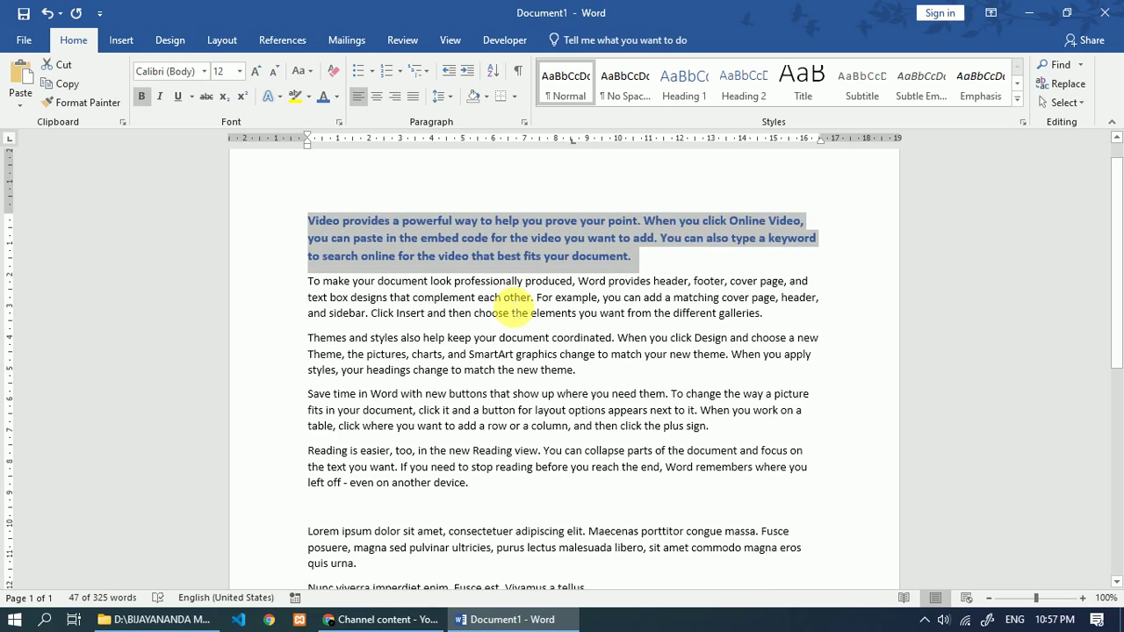
click(516, 303)
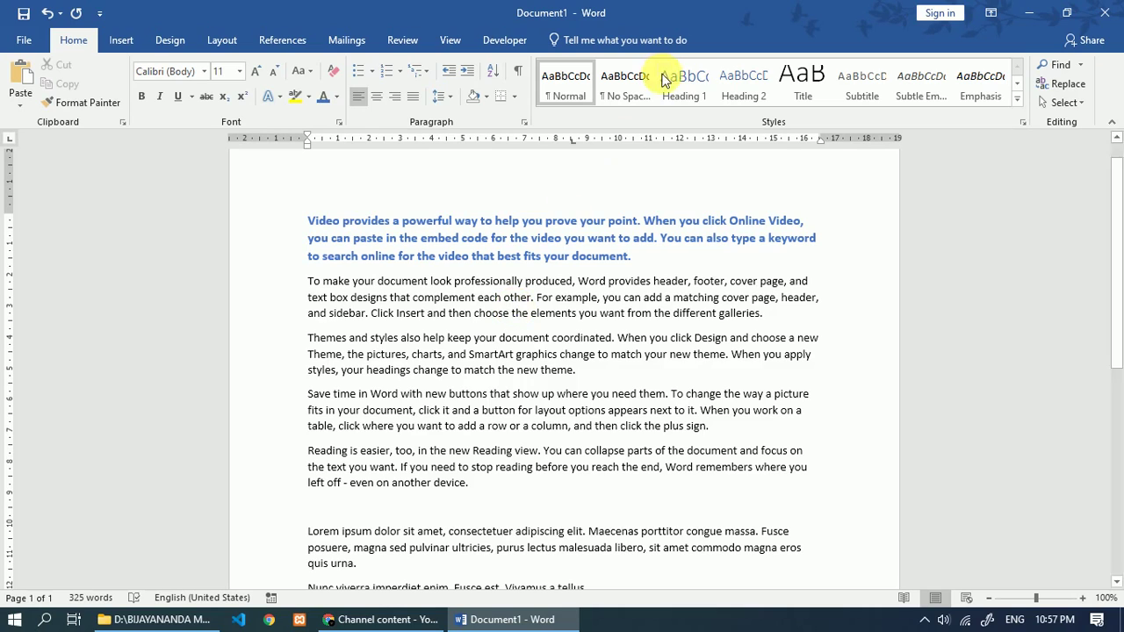
Copy the first paragraph's bold blue formatting onto the 'Save time in Word…' sentence with Format Painter.
mouse_move(631, 255)
mouse_down()
mouse_move(367, 250)
mouse_move(309, 220)
mouse_up()
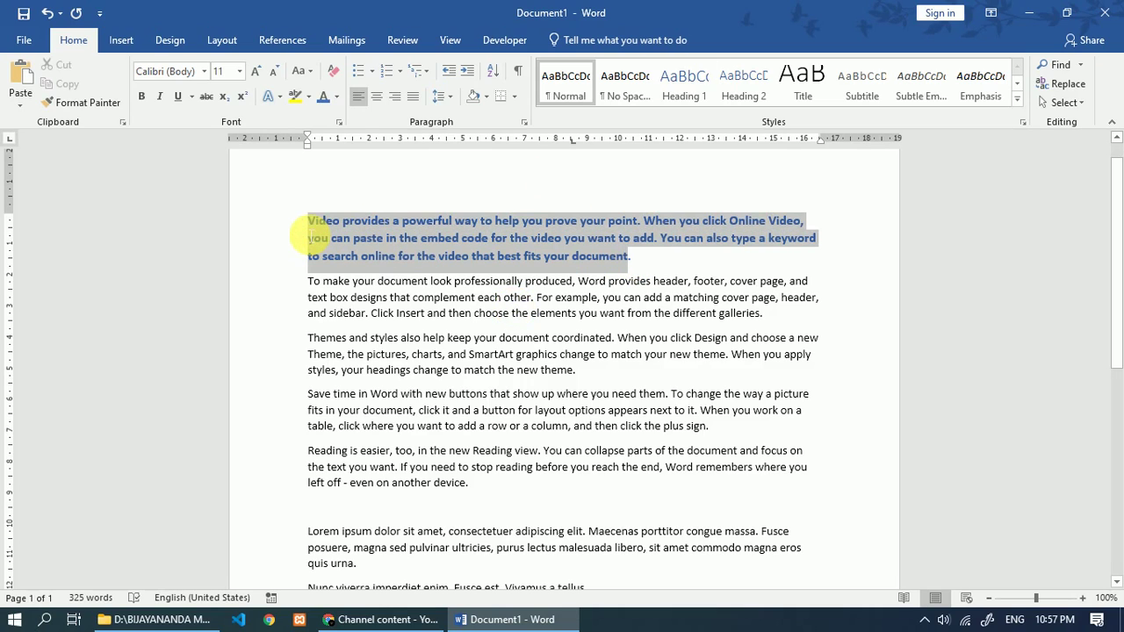
click(96, 105)
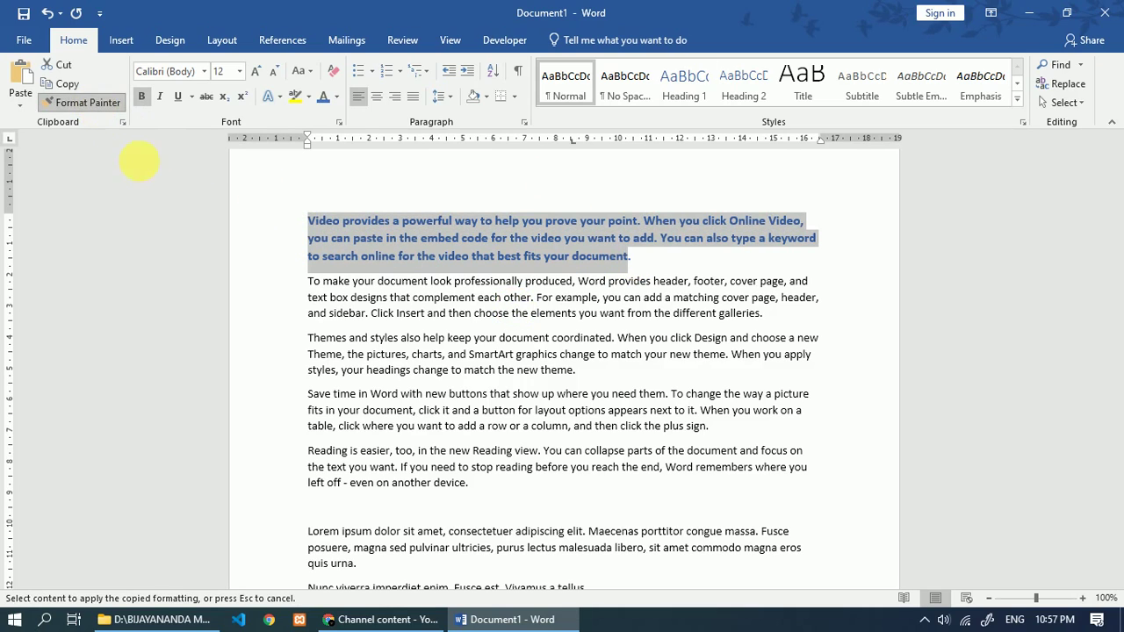
mouse_move(308, 395)
mouse_down()
mouse_move(361, 405)
mouse_move(669, 395)
mouse_up()
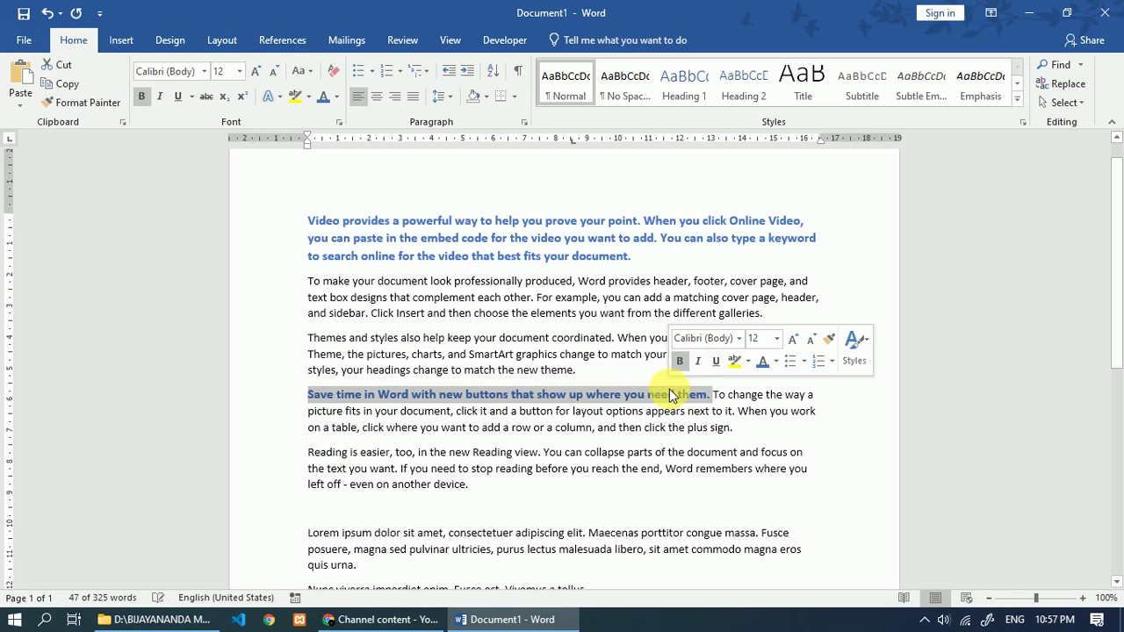
click(620, 379)
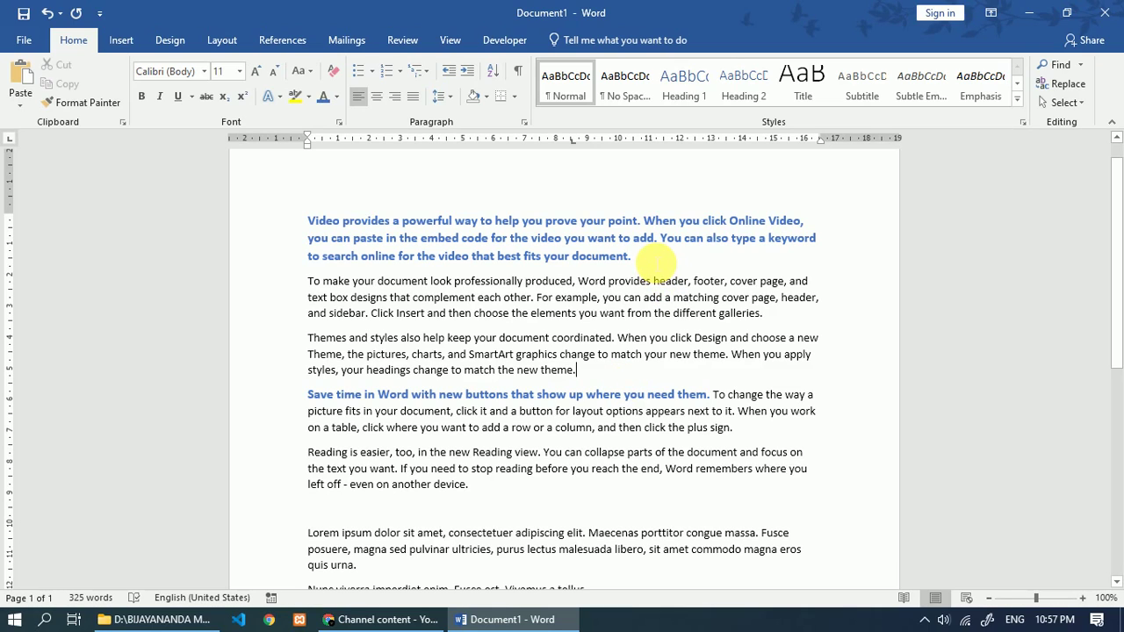
click(656, 262)
drag(656, 261, 312, 220)
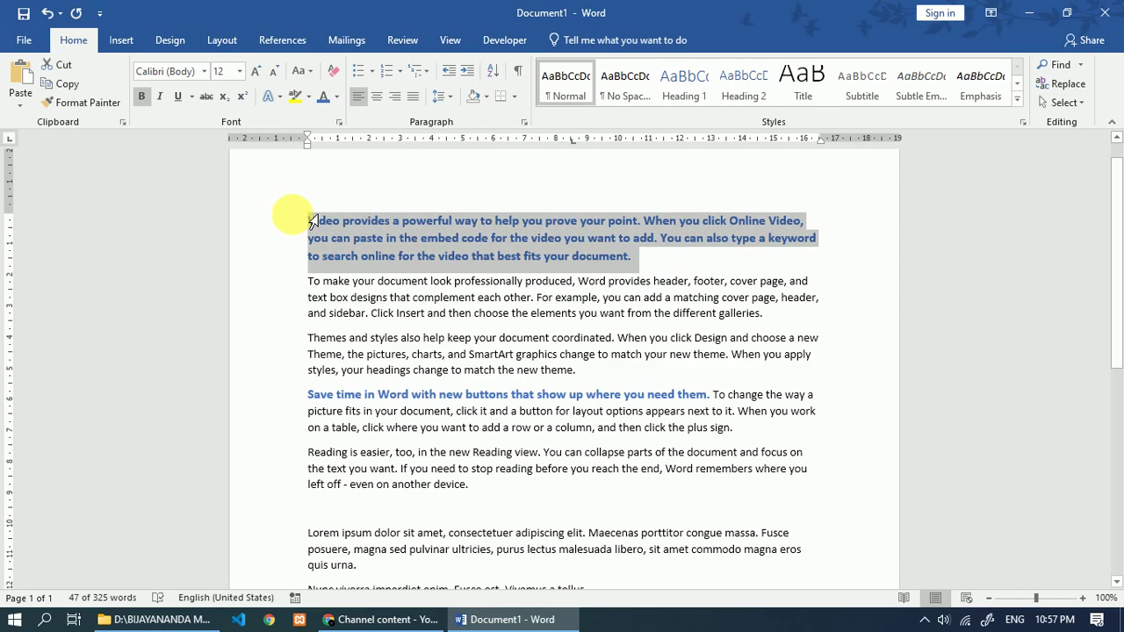
click(350, 413)
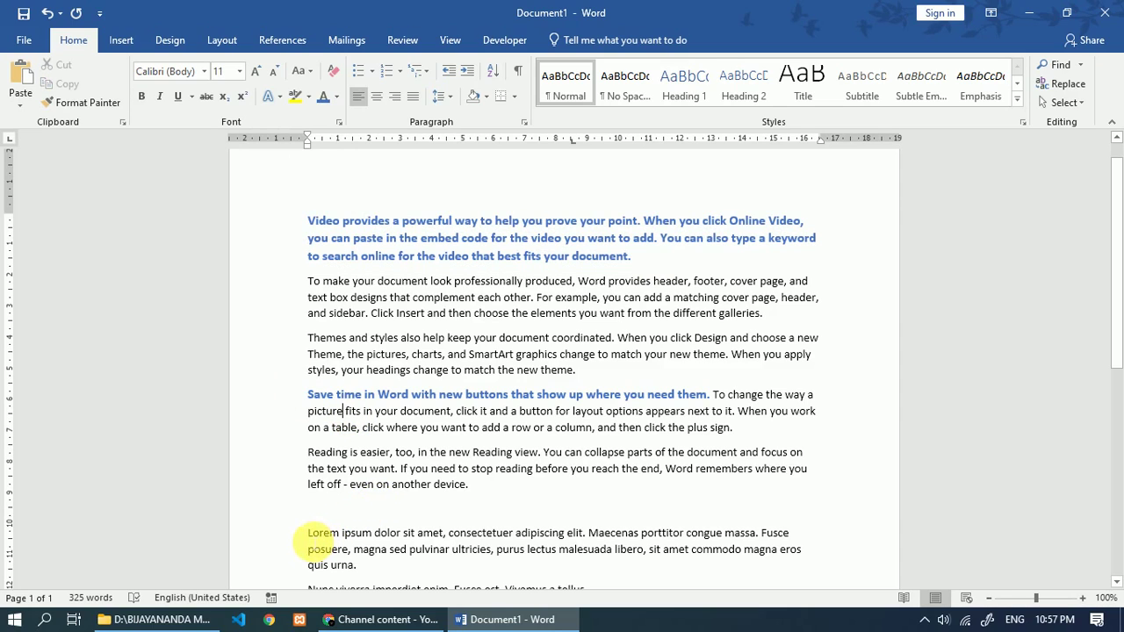
Paste the bold blue formatting onto 'Lorem ipsum dolor sit amet' and 'Maecenas porttitor congue massa.'.
click(309, 533)
drag(389, 540, 449, 543)
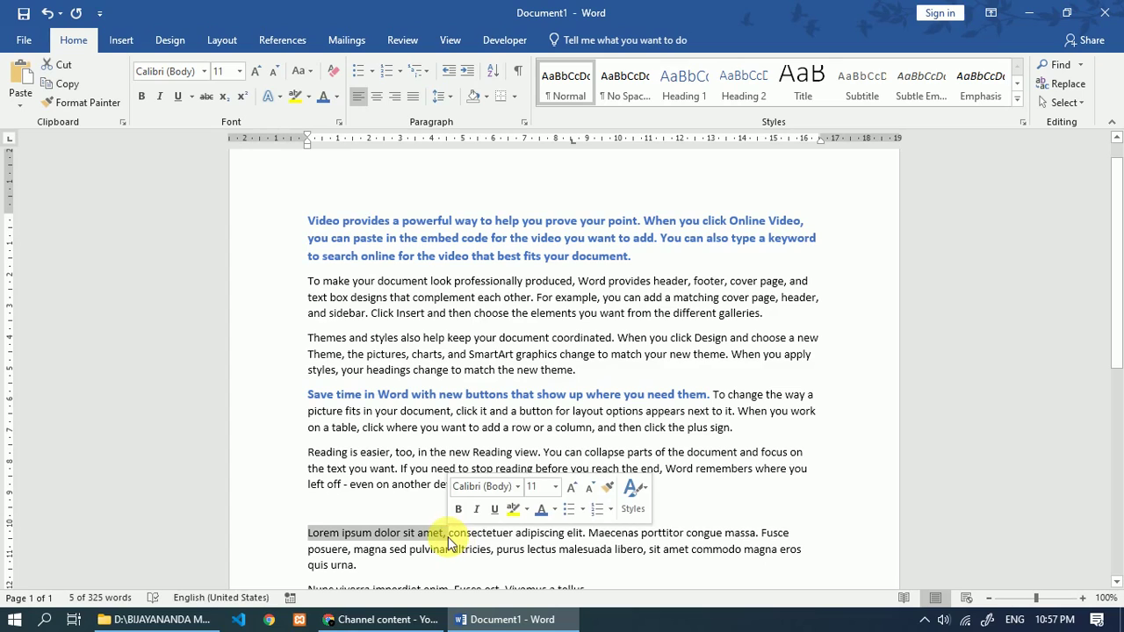
key(ctrl+shift+v)
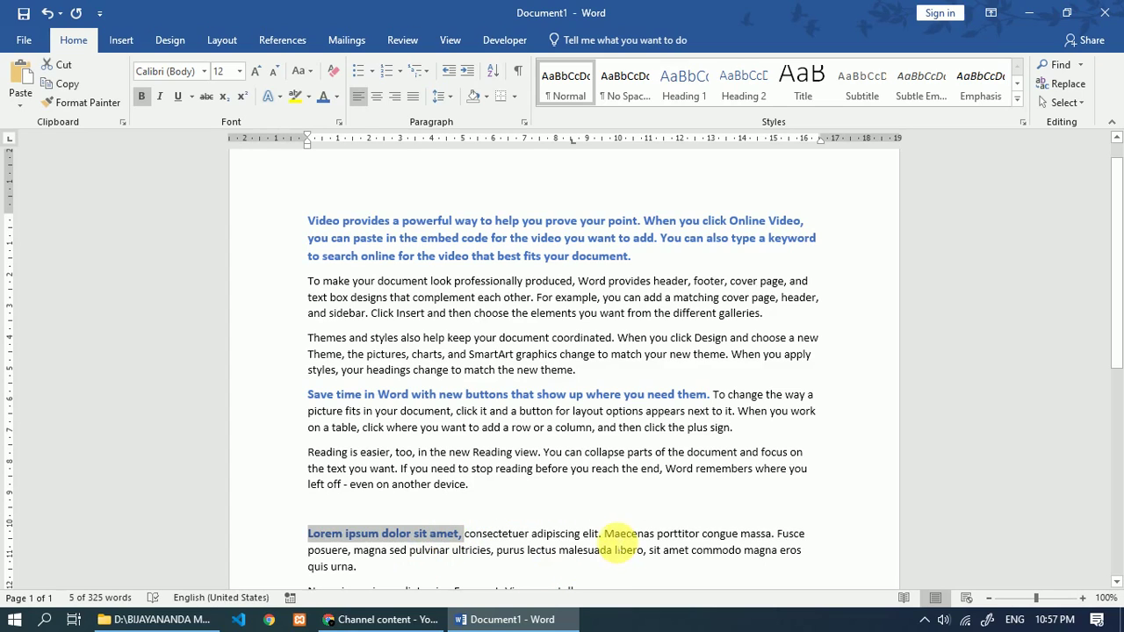
drag(606, 536, 761, 543)
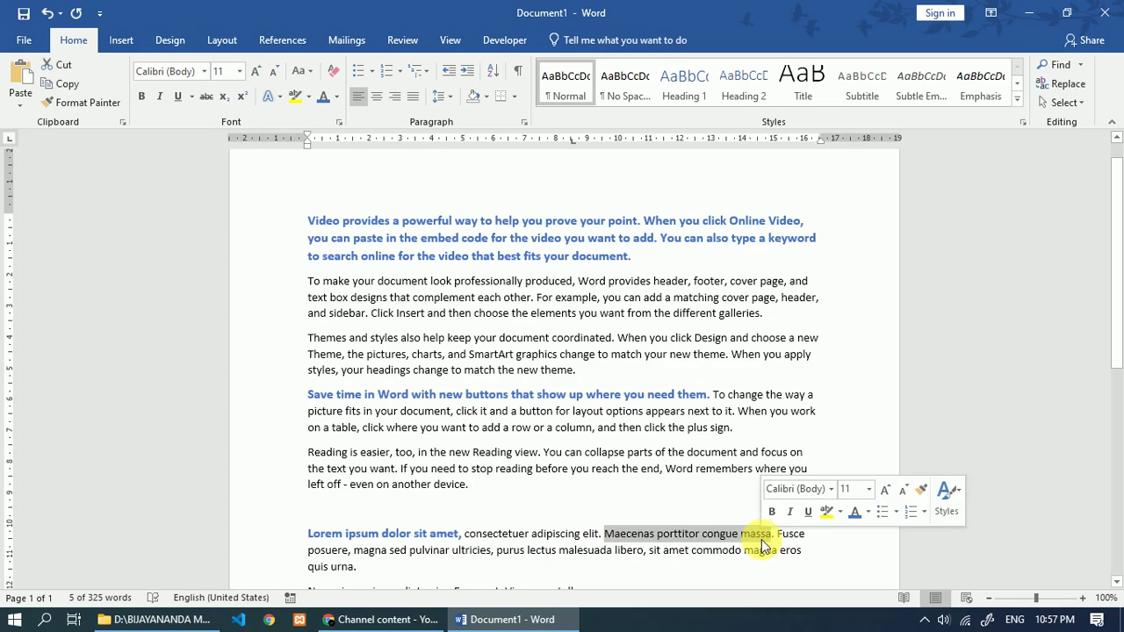
key(ctrl+shift+v)
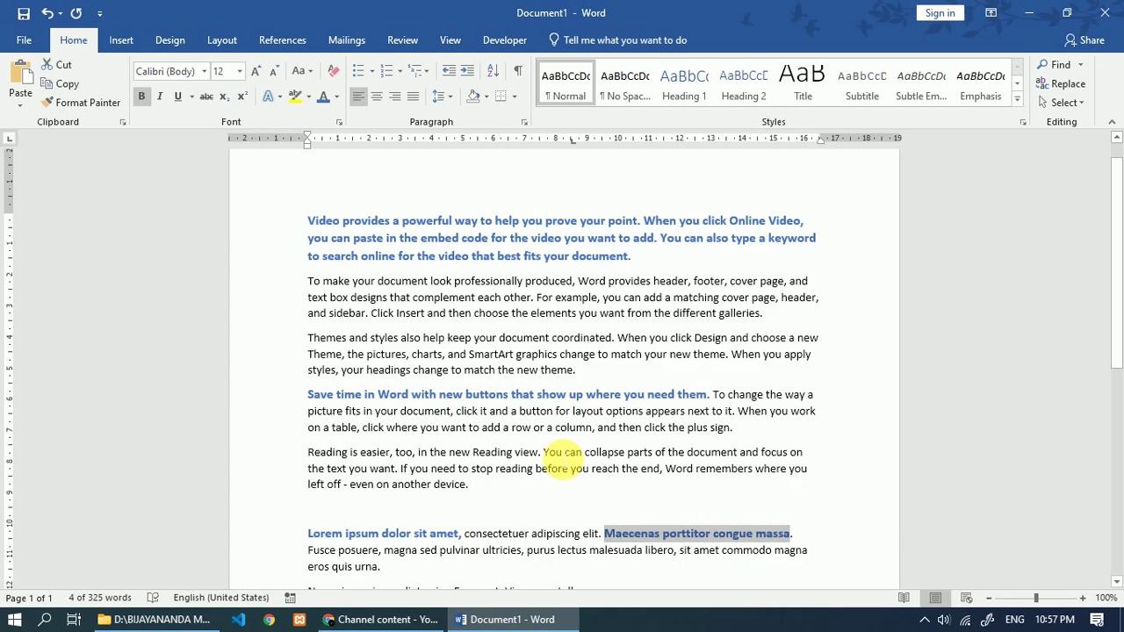
click(562, 455)
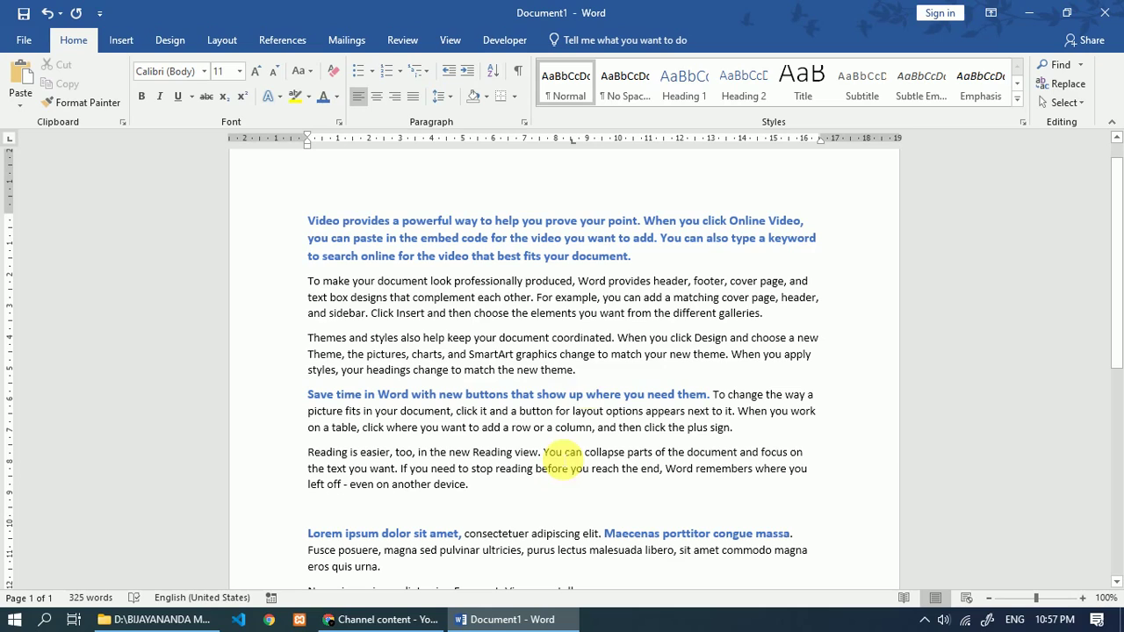
triple_click(492, 237)
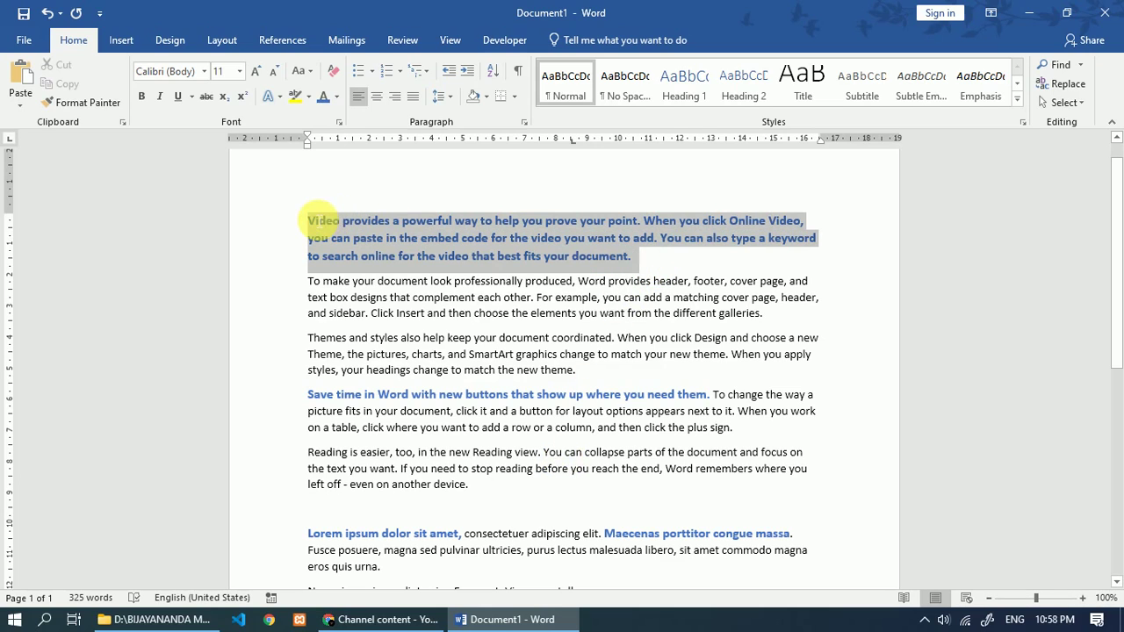
Use Format Painter to make 'Click Insert and then' and 'graphics change to match' bold blue.
click(106, 103)
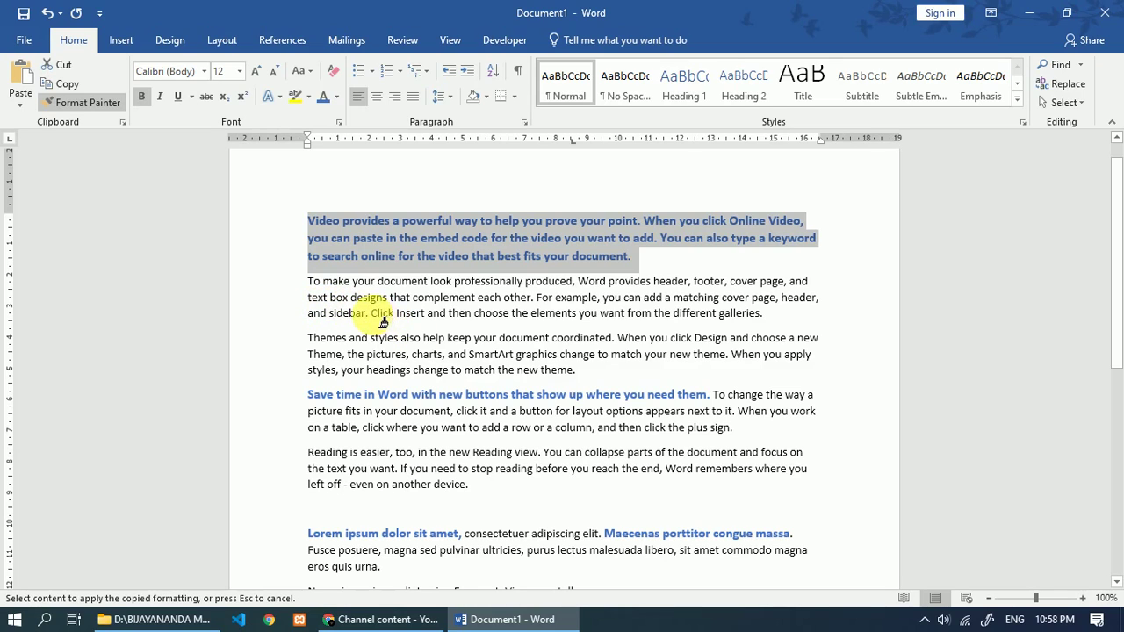
drag(372, 315, 483, 314)
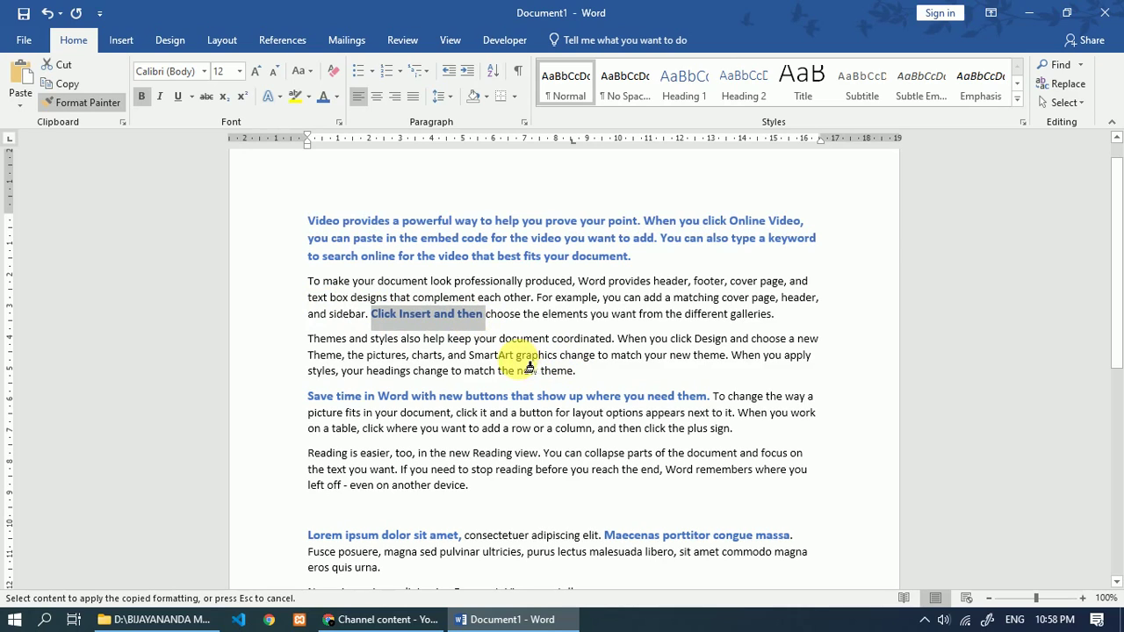
drag(516, 356, 636, 364)
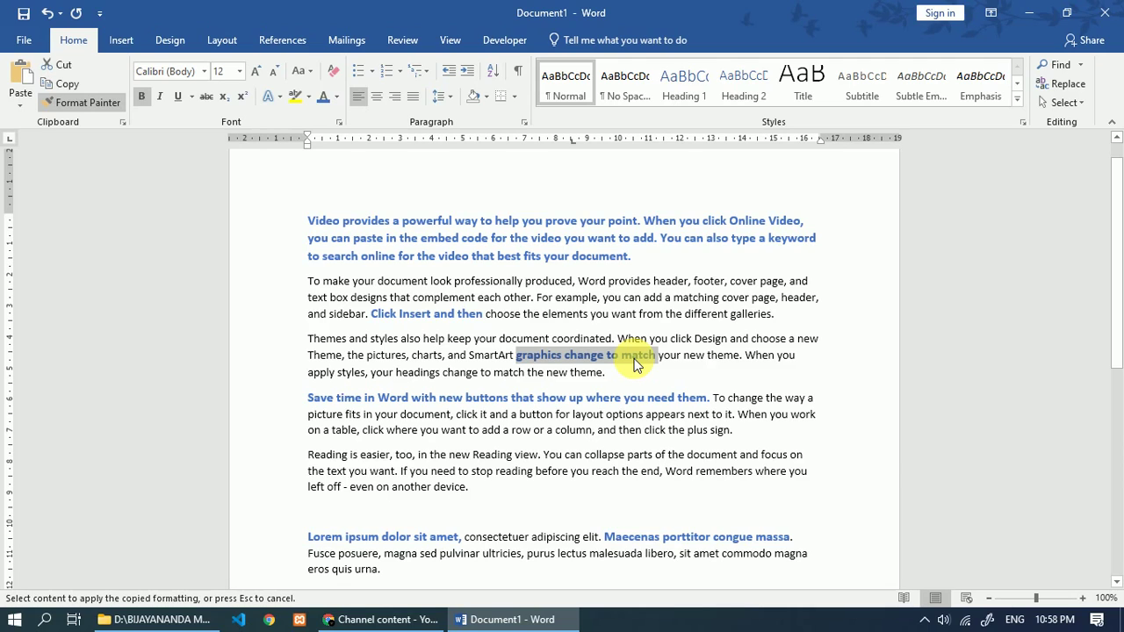
click(62, 101)
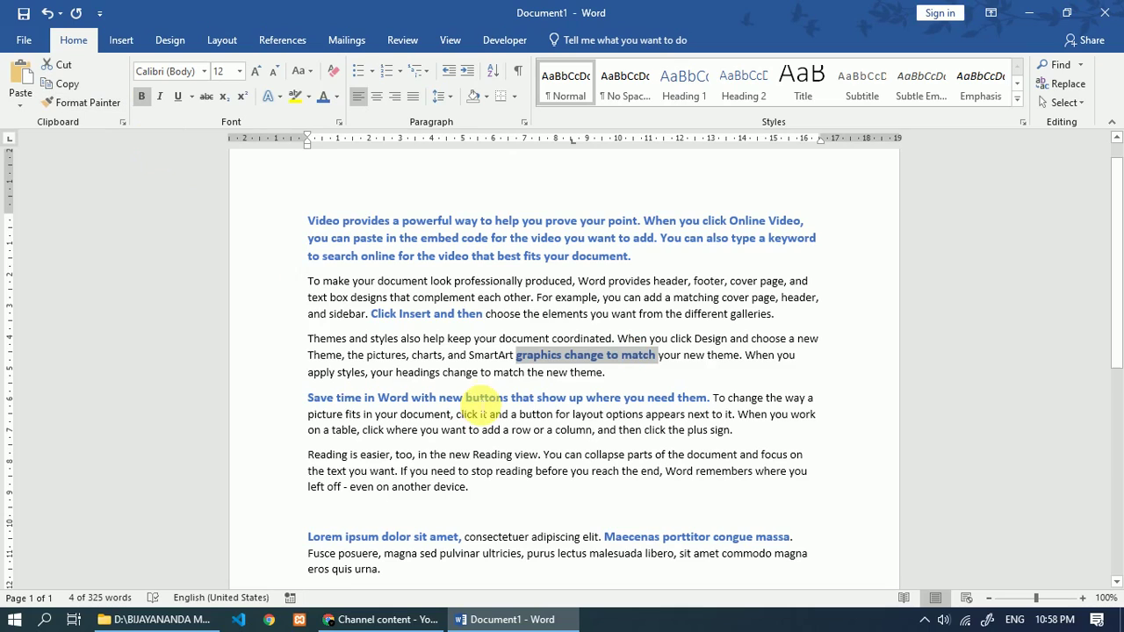
click(470, 402)
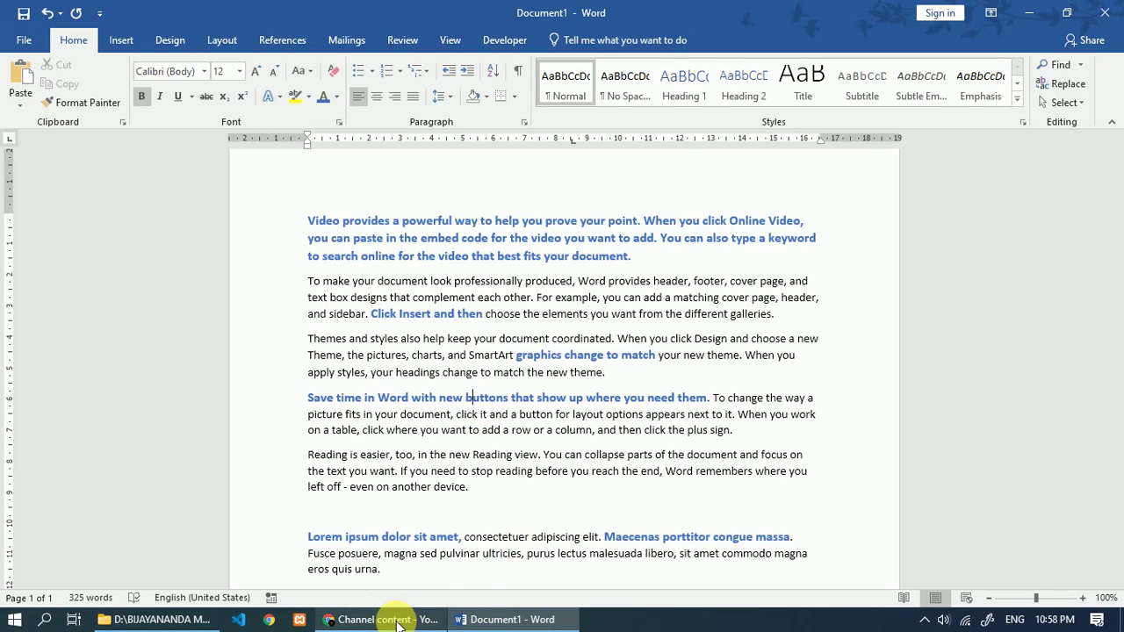
Minimize Word and launch WO Mic Client, declining the reconnect prompt.
click(1033, 16)
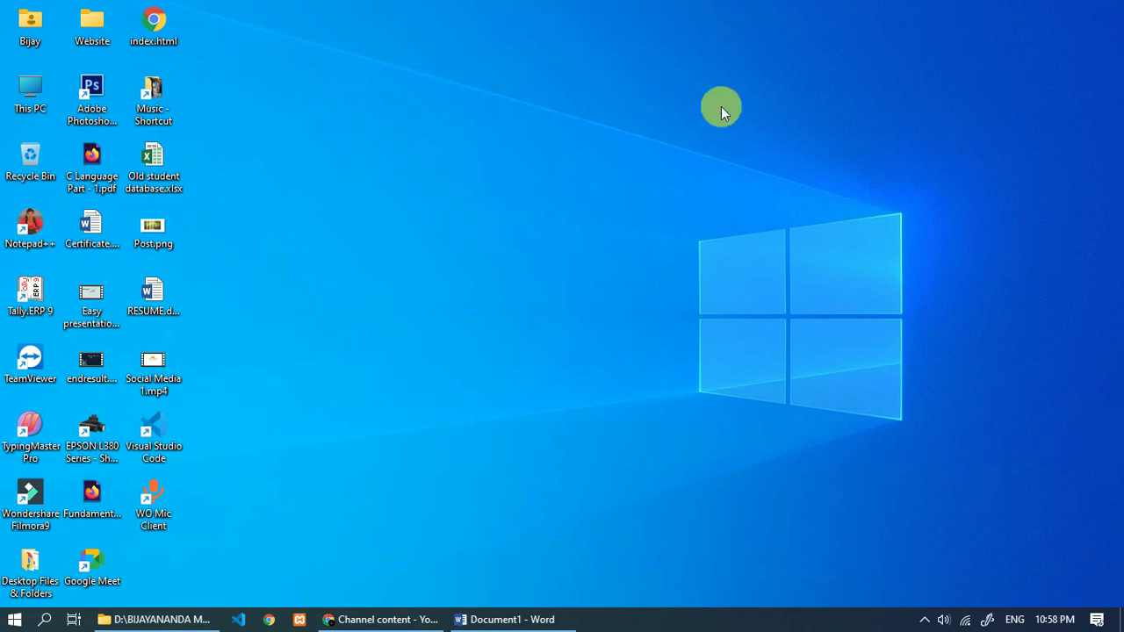
double_click(156, 501)
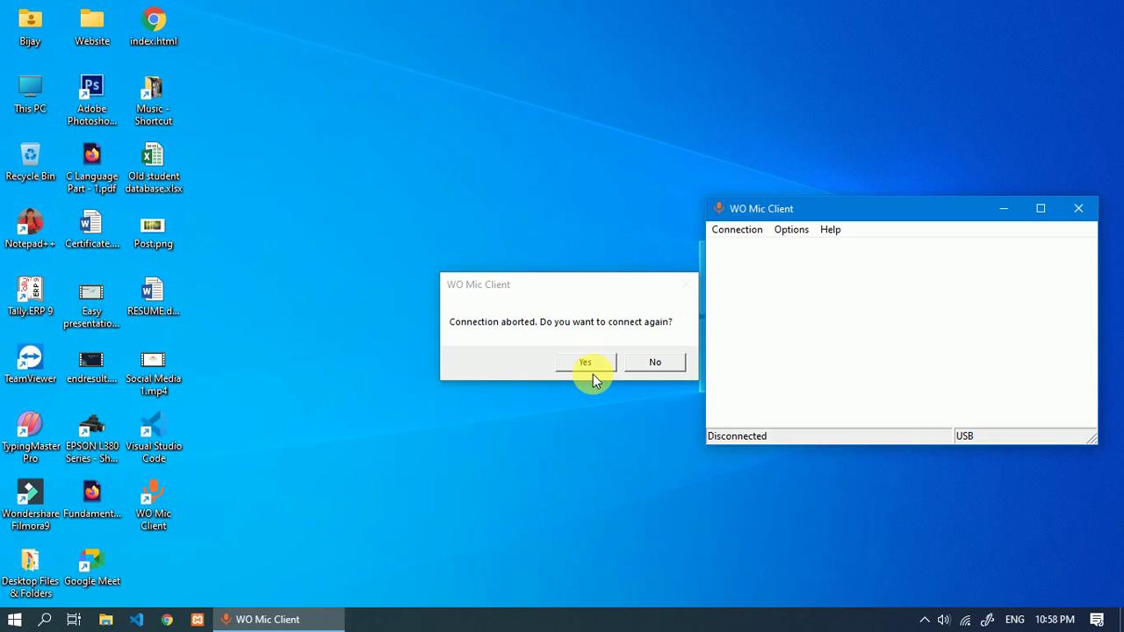
click(648, 361)
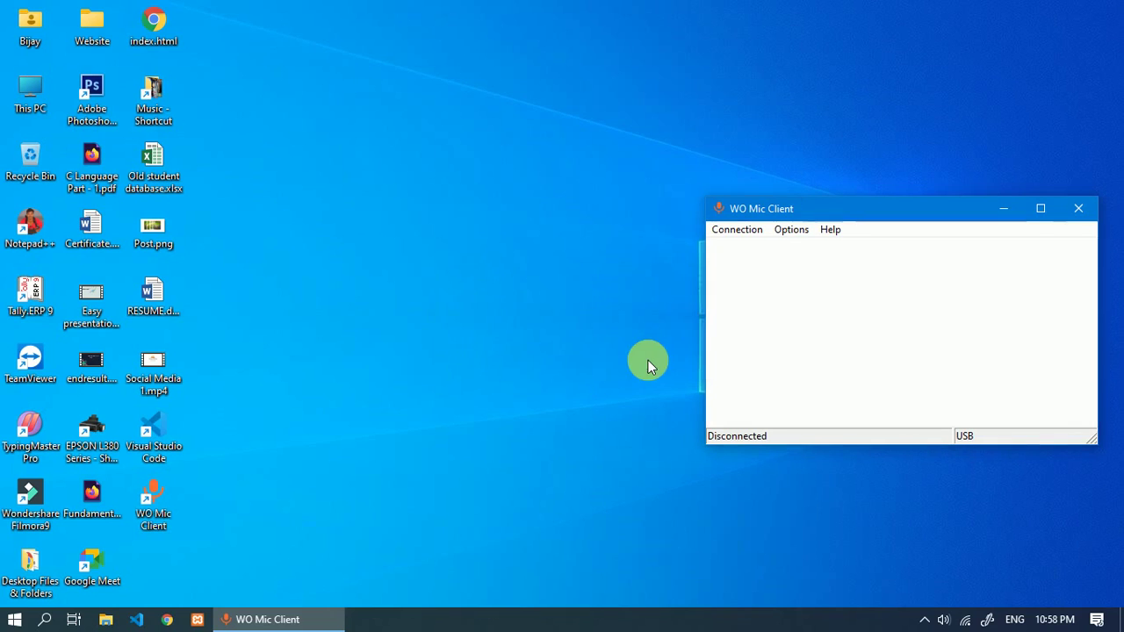
click(292, 619)
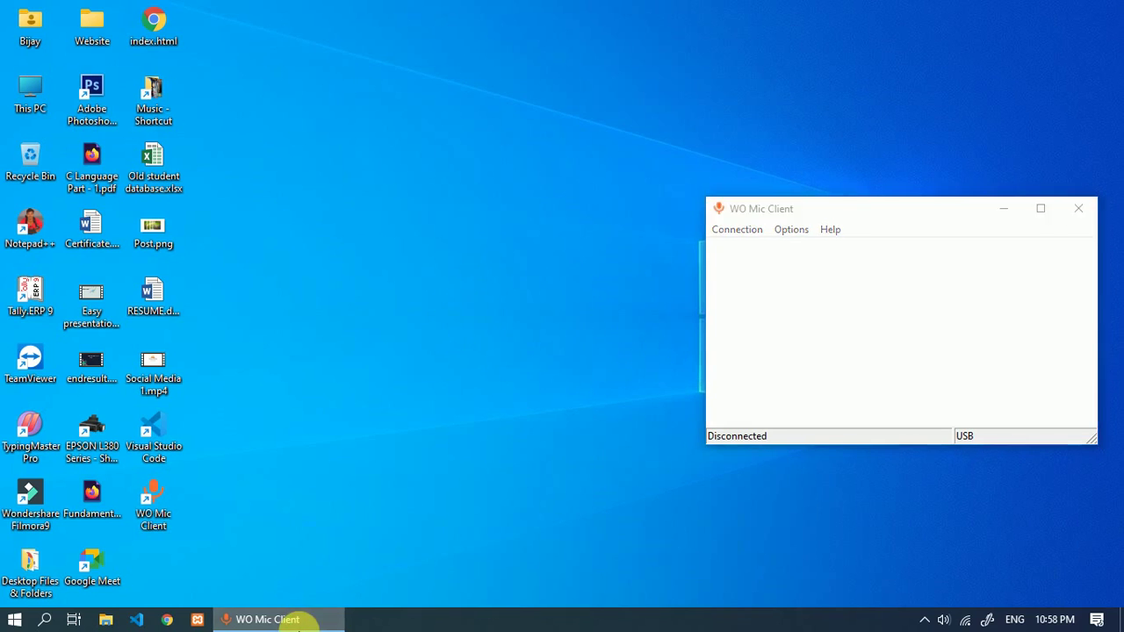
click(298, 621)
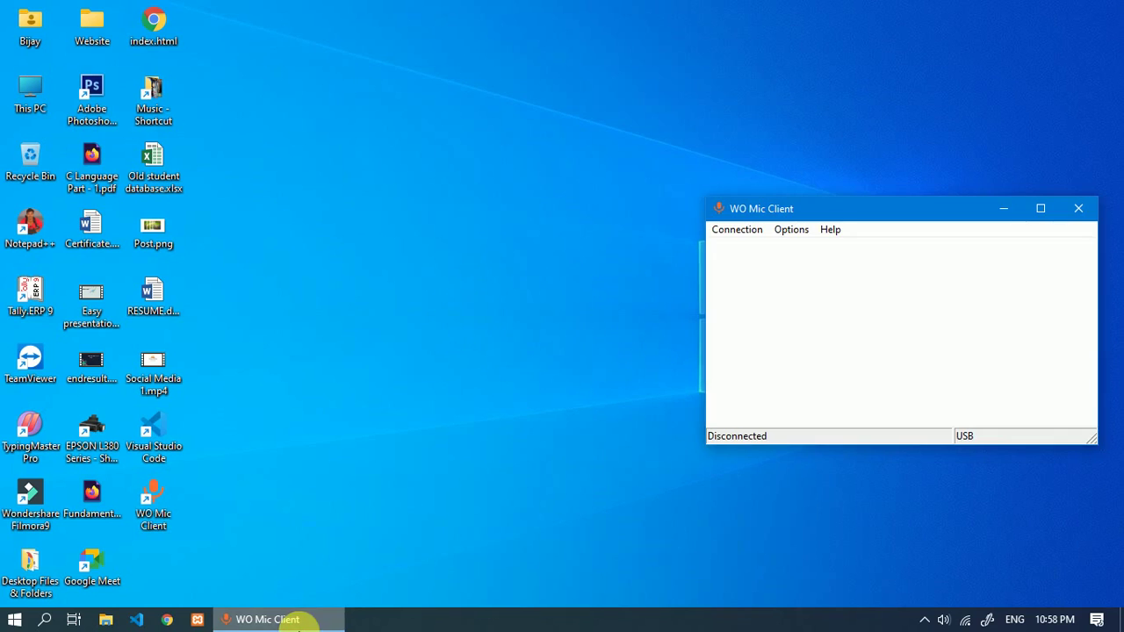
click(458, 504)
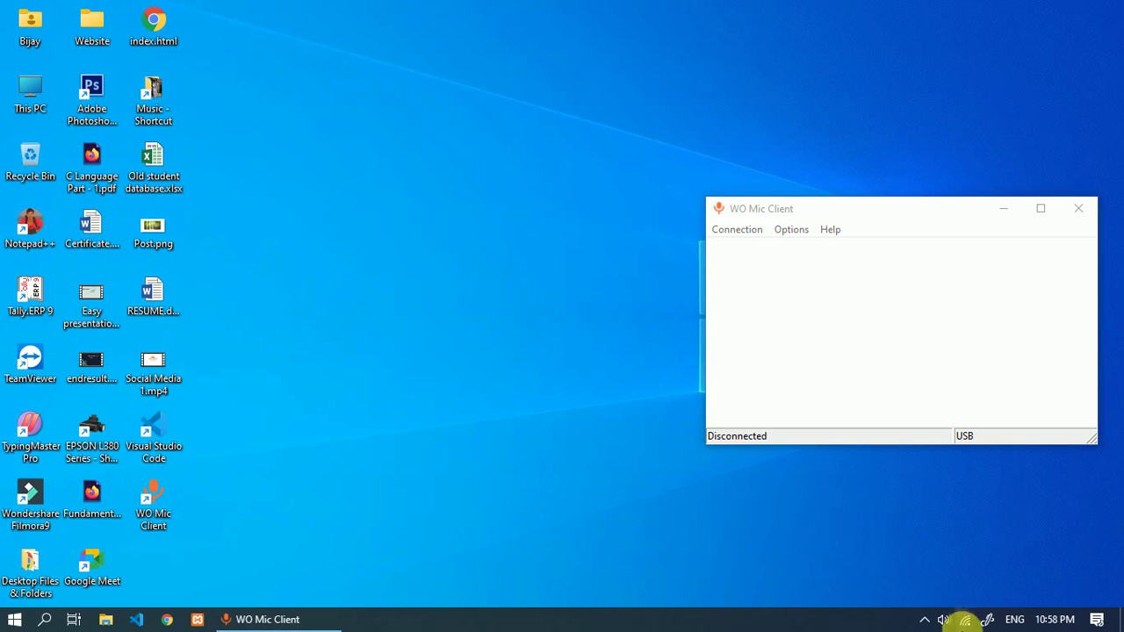
Open the screen recorder's tray options and close them without changes.
click(924, 619)
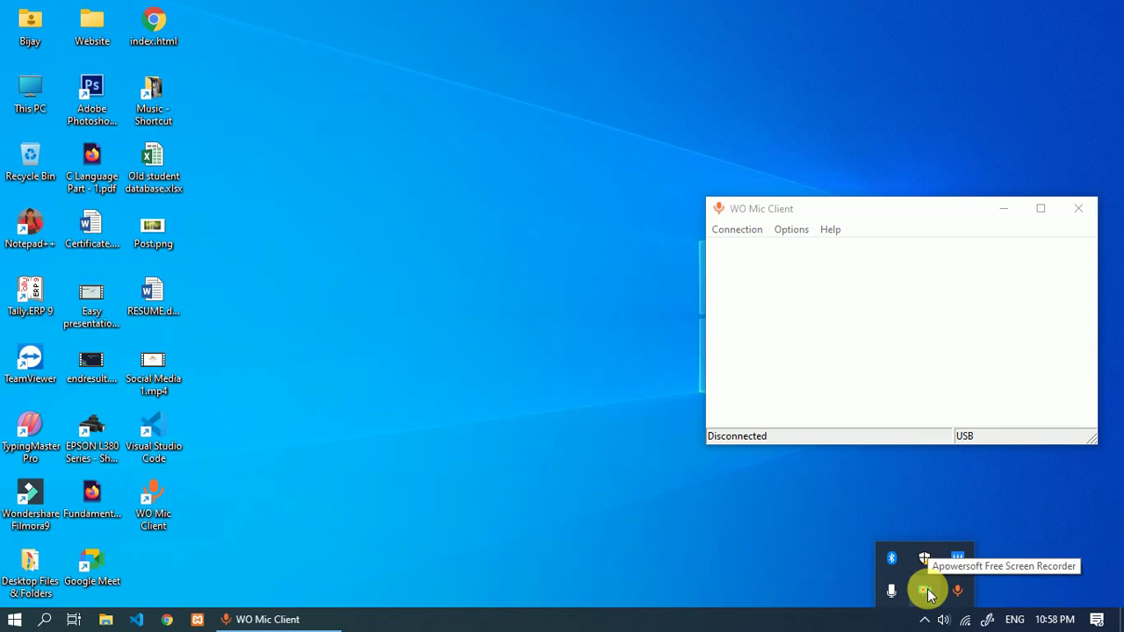
right_click(929, 595)
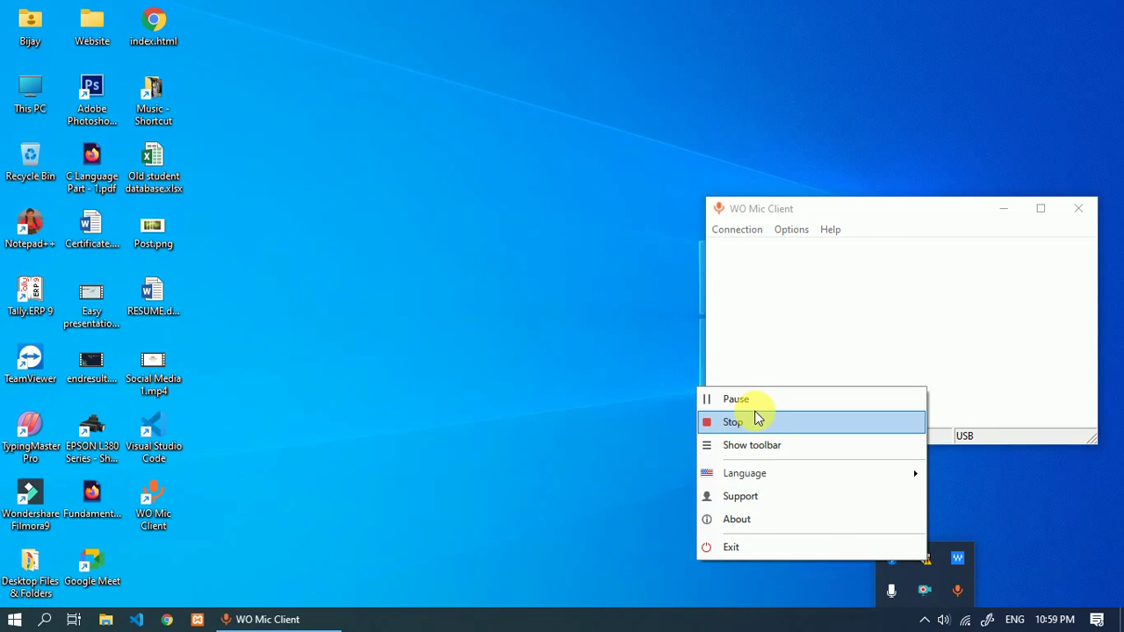
click(498, 376)
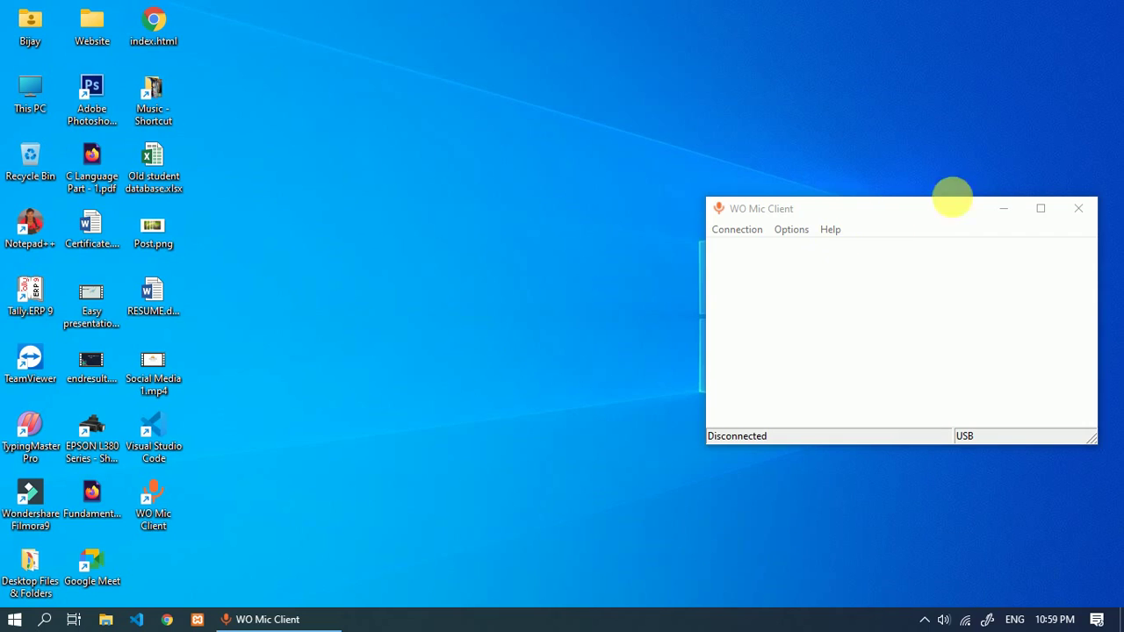
Connect WO Mic Client to the phone over USB after a no-device error, then minimize it.
click(742, 229)
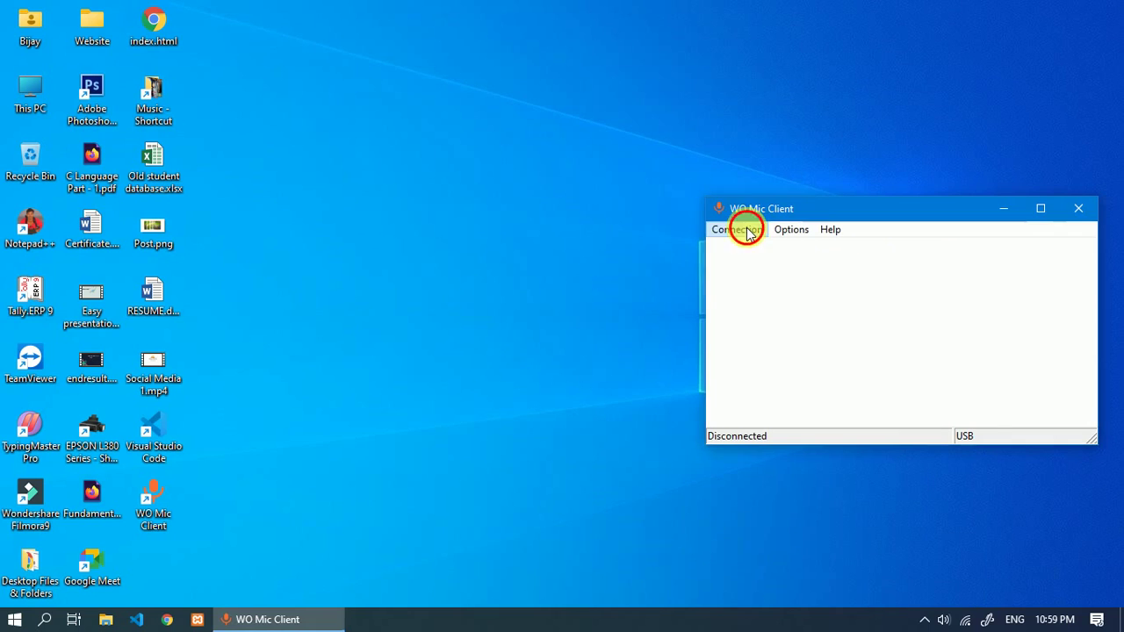
click(749, 254)
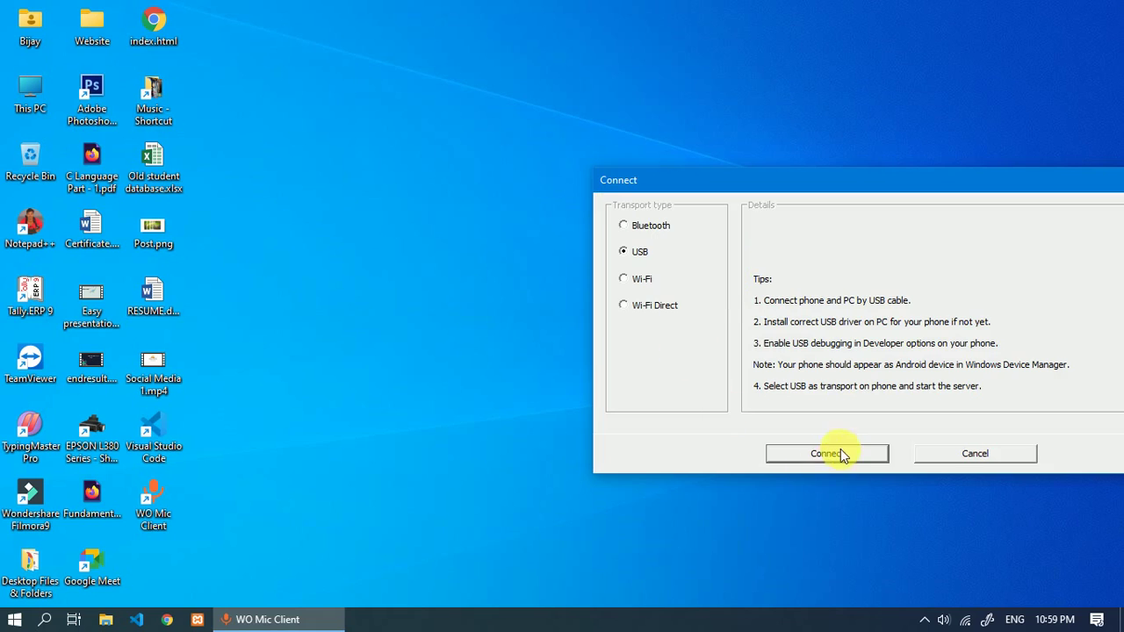
click(778, 451)
click(688, 395)
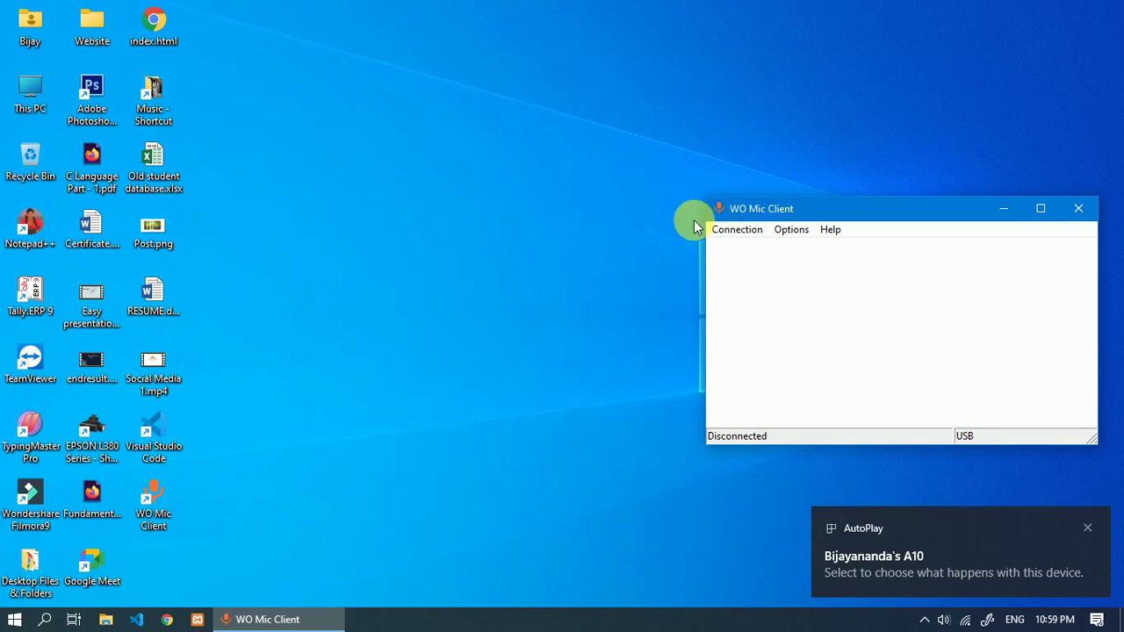
click(744, 231)
click(752, 250)
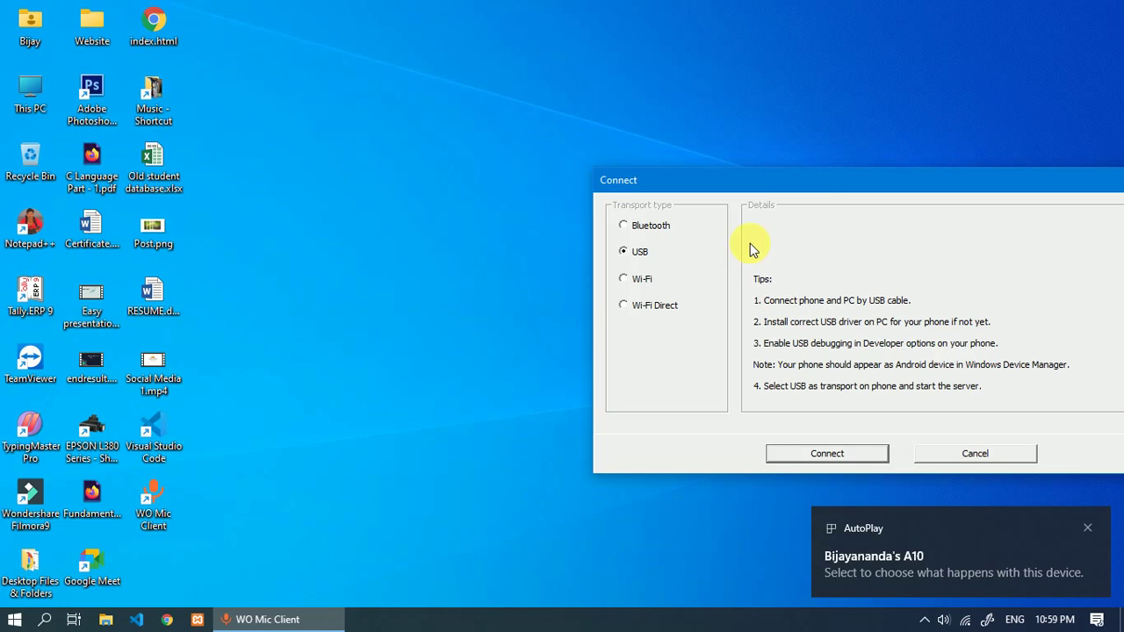
click(815, 450)
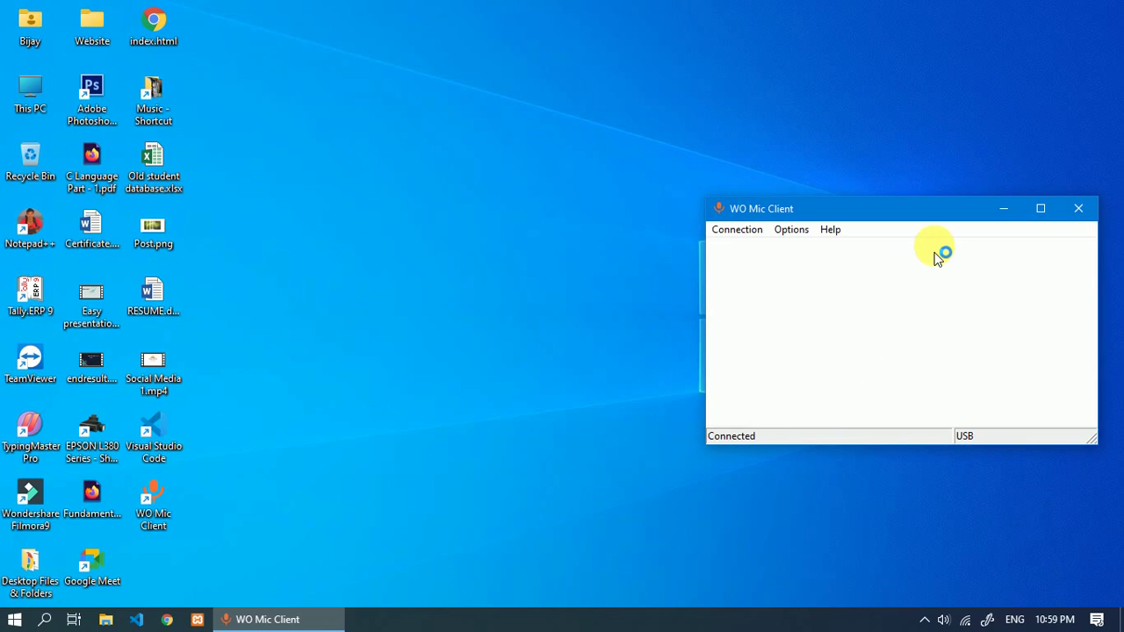
click(997, 215)
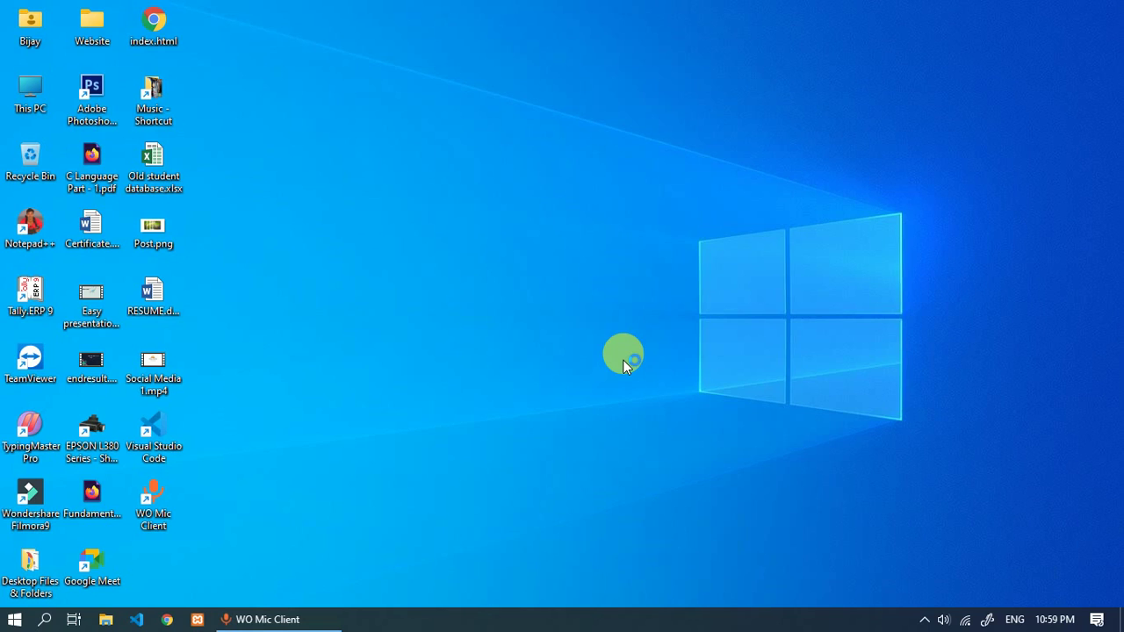
Launch Word from the Run prompt and maximize its start screen.
key(super+r)
key(Return)
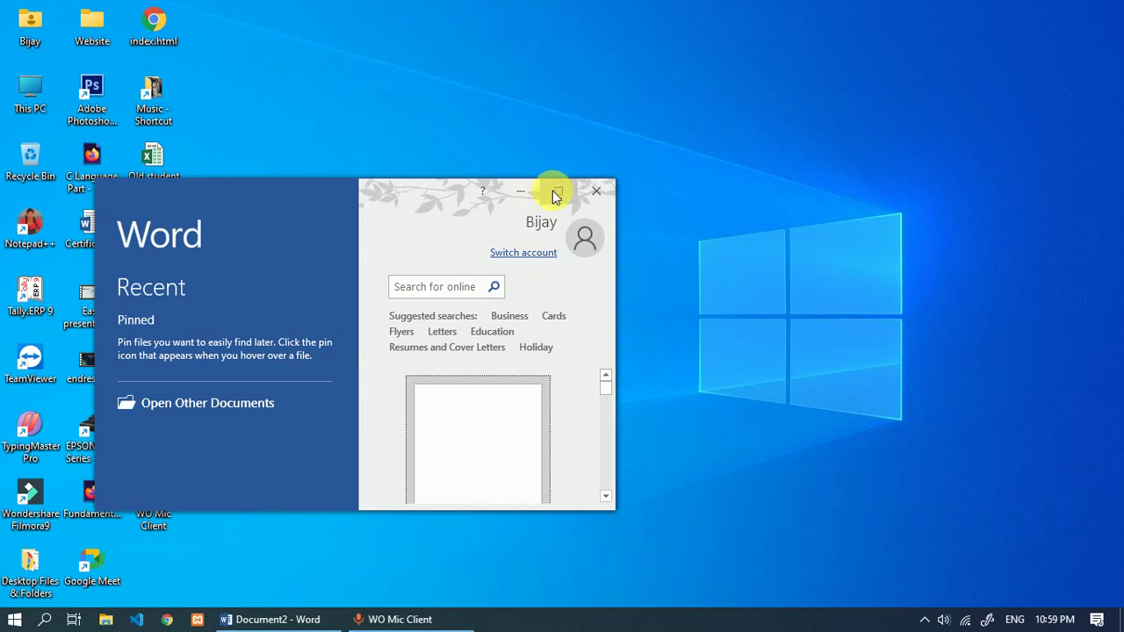
click(557, 189)
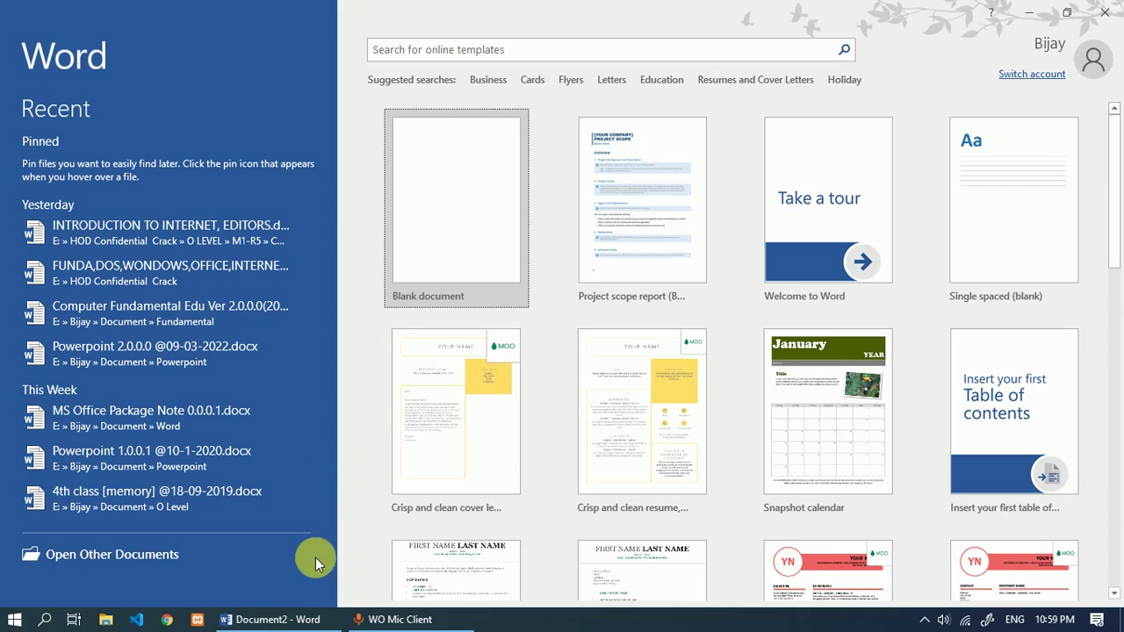
mouse_move(228, 619)
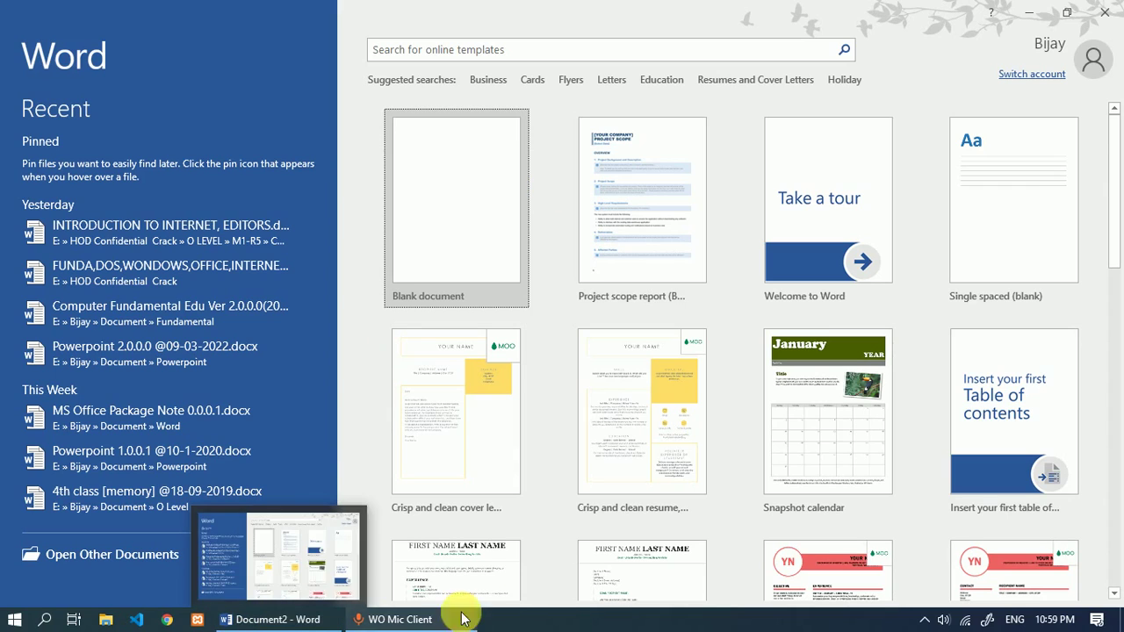
click(542, 619)
Glance at the Start menu and the Alt+Tab window switcher, staying in Word.
key(super)
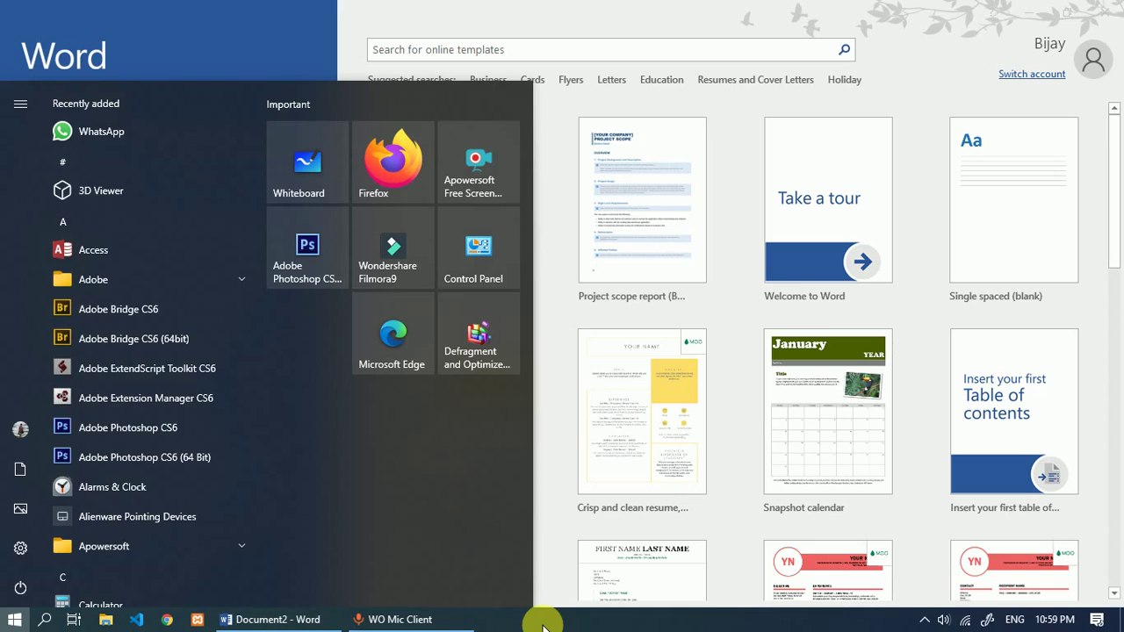
click(683, 9)
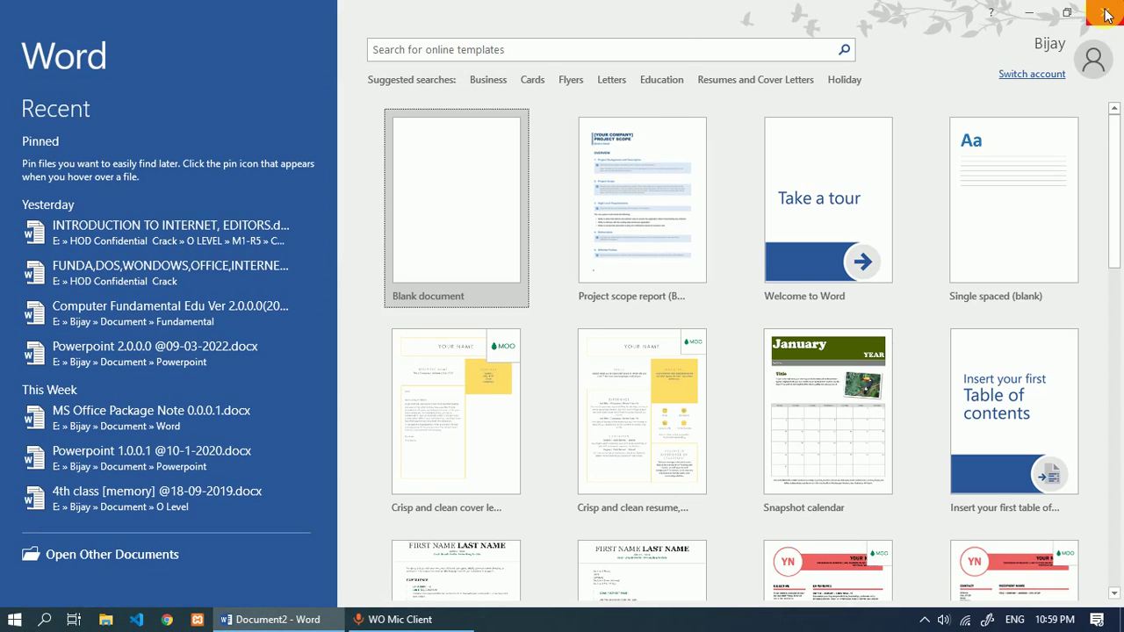
key(alt+Tab)
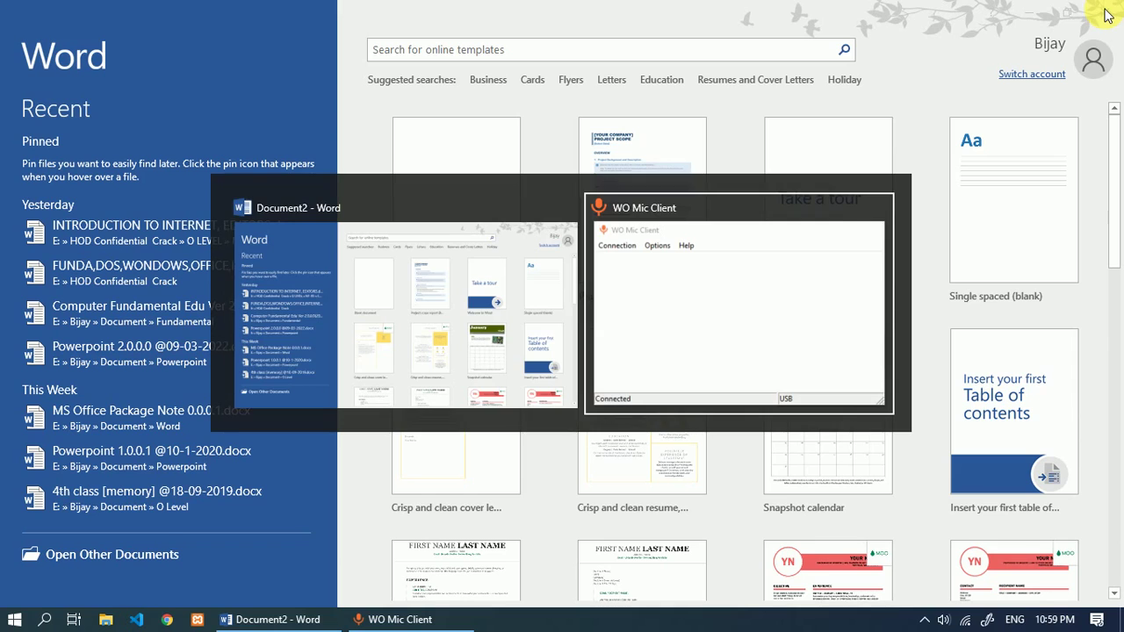
key(Escape)
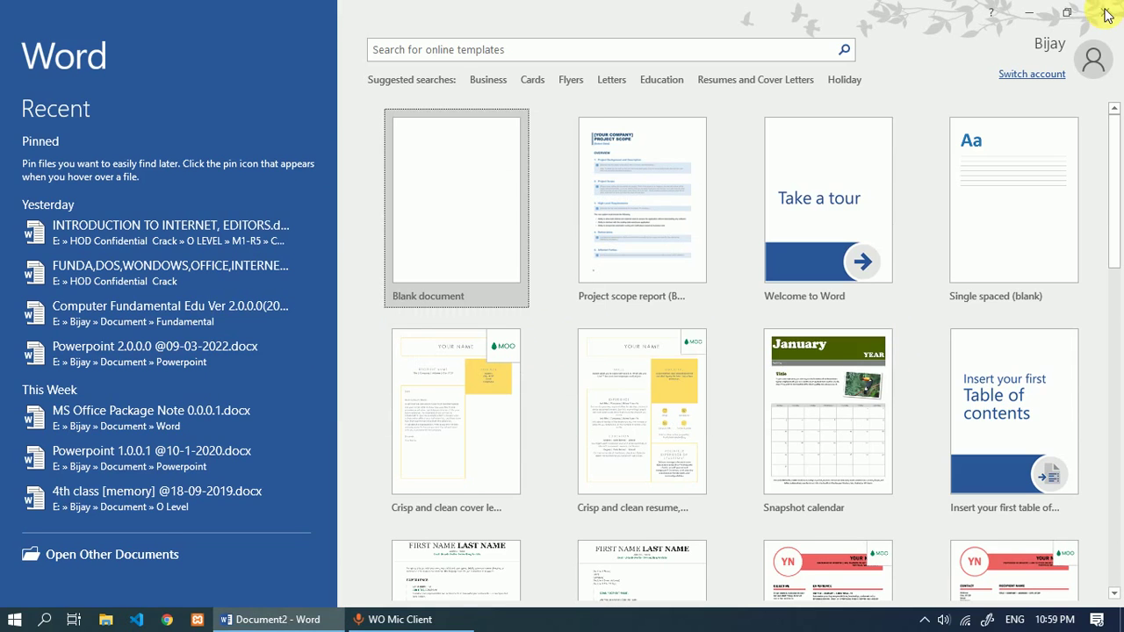
Close the Word start screen and show all virtual desktops in Task View.
click(1106, 13)
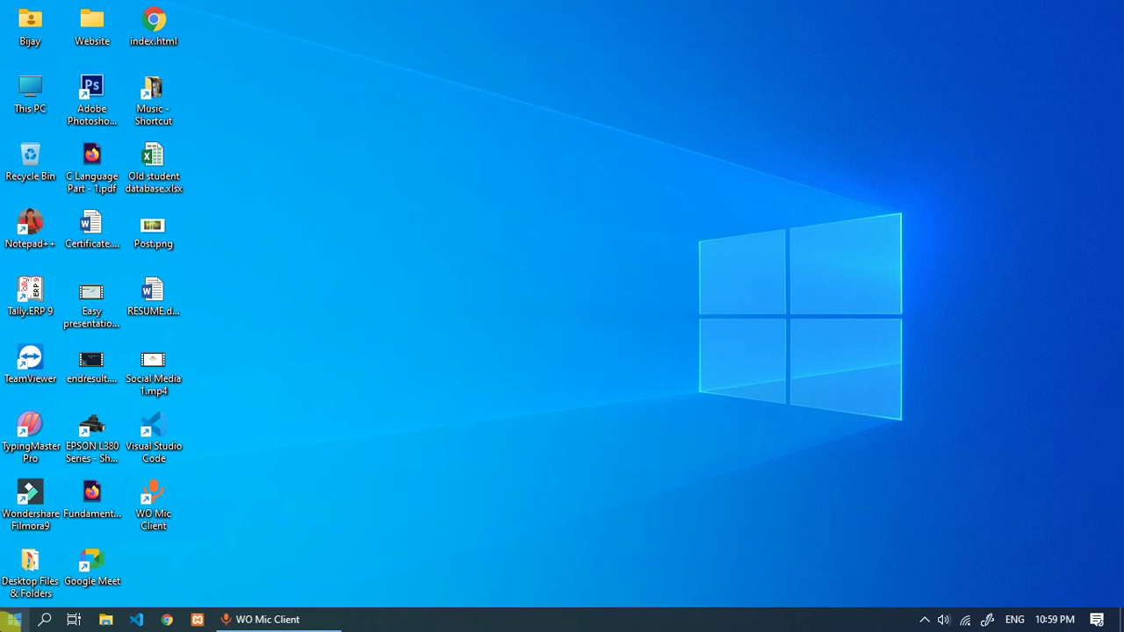
click(14, 619)
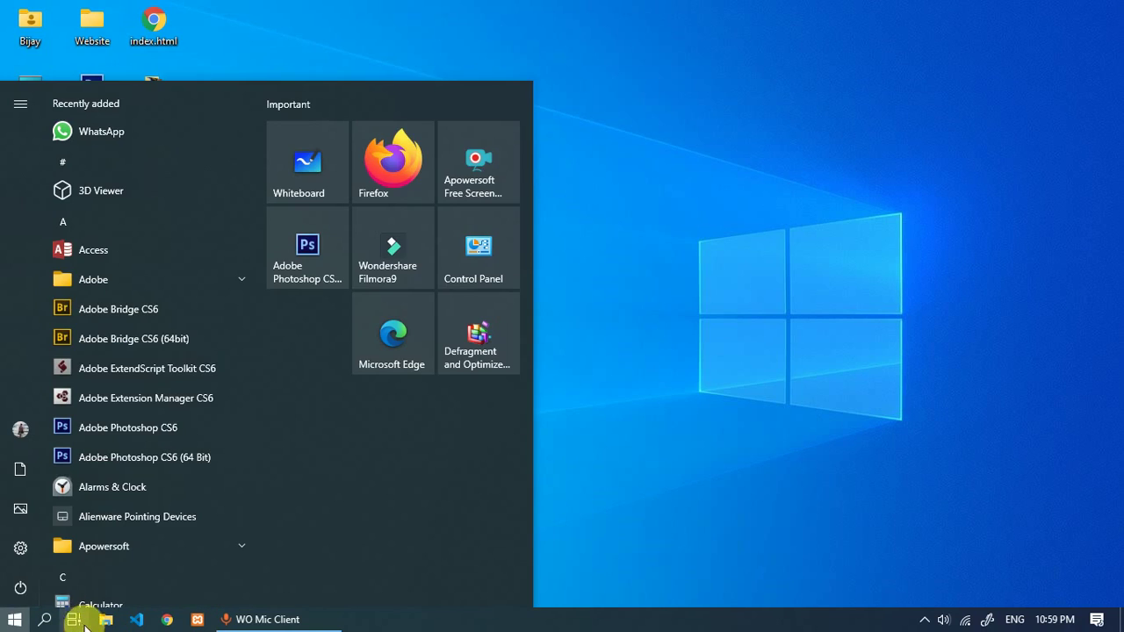
key(Escape)
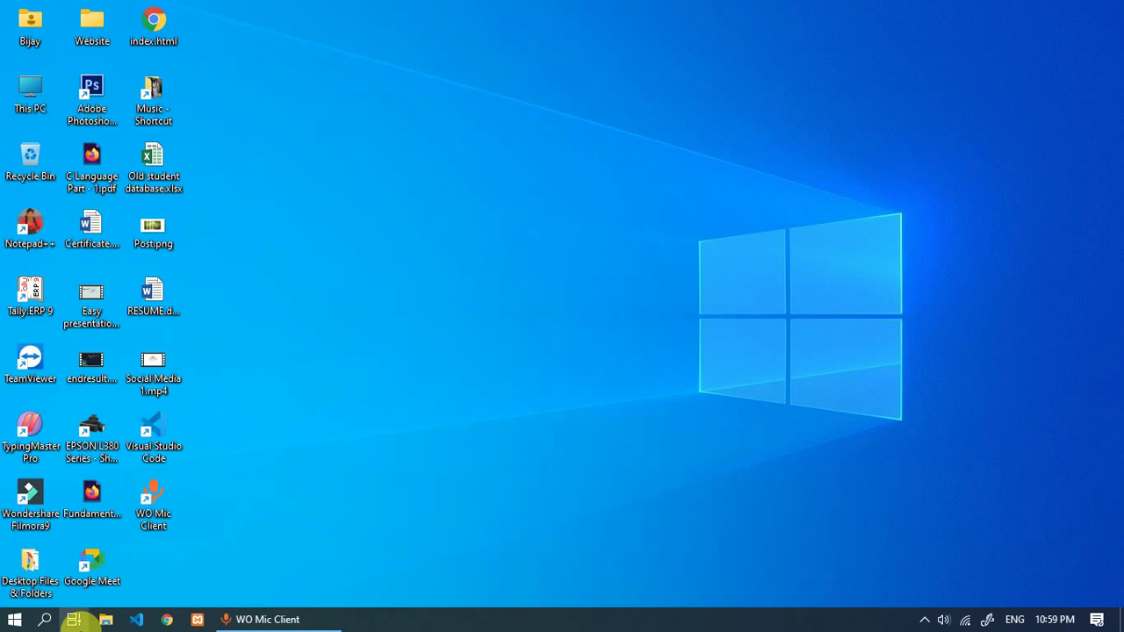
click(74, 620)
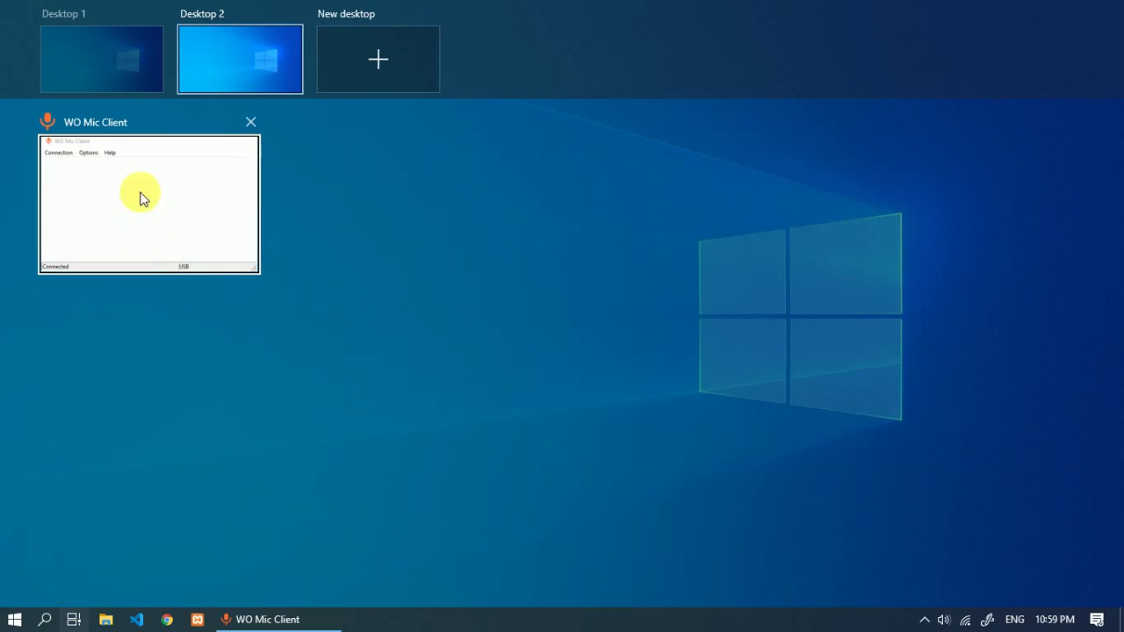
Switch to Desktop 1 from Task View and briefly check the hidden-icons tray.
click(113, 65)
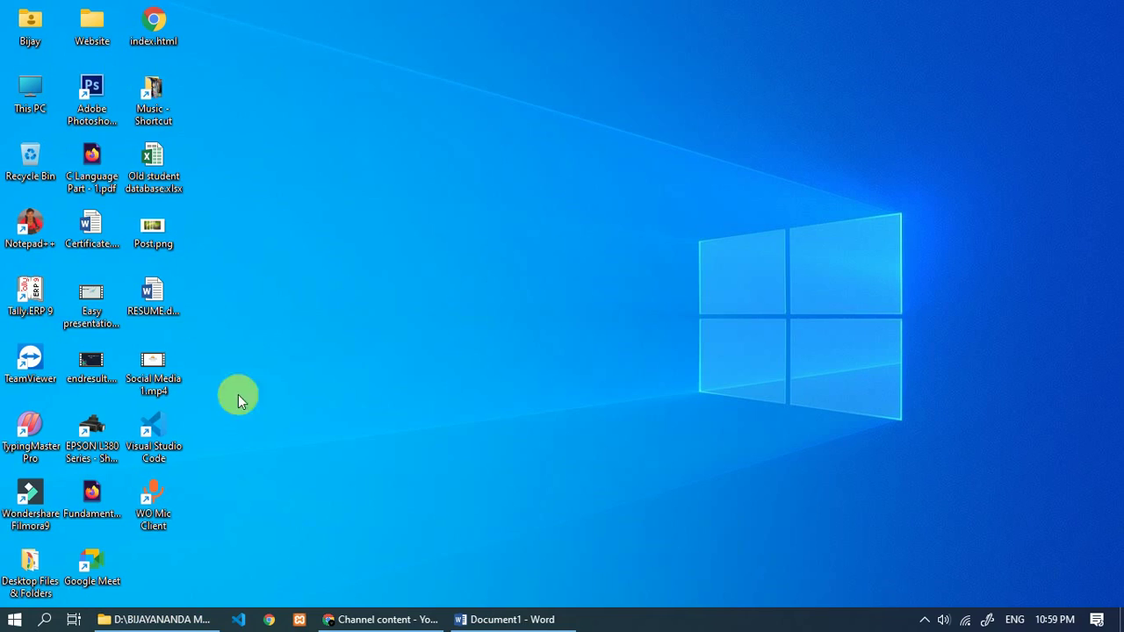
click(74, 620)
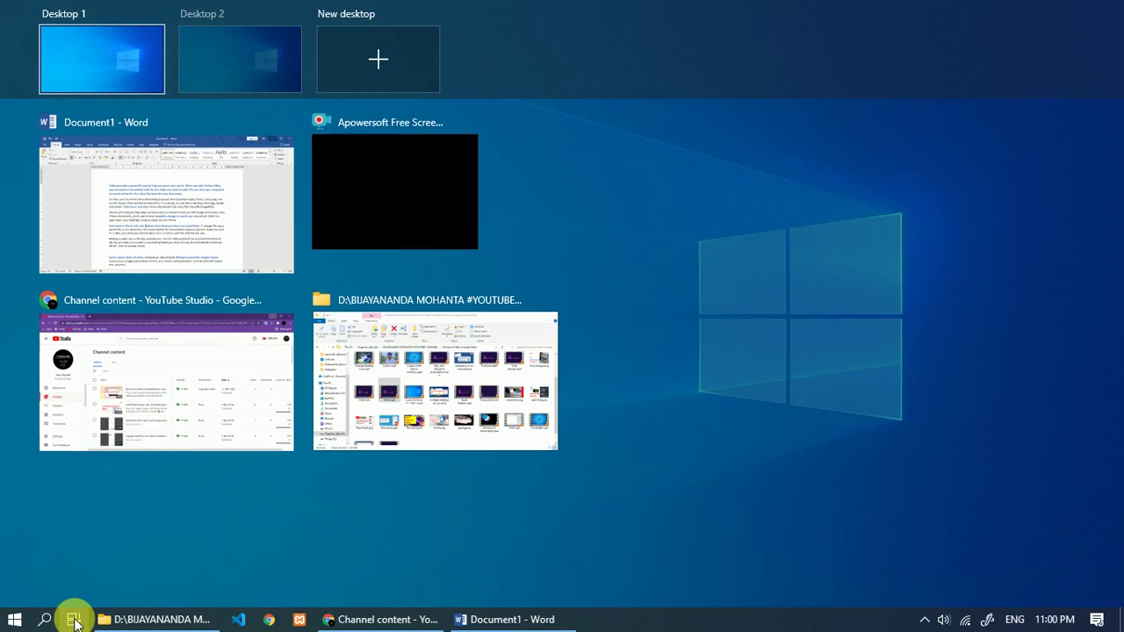
click(138, 51)
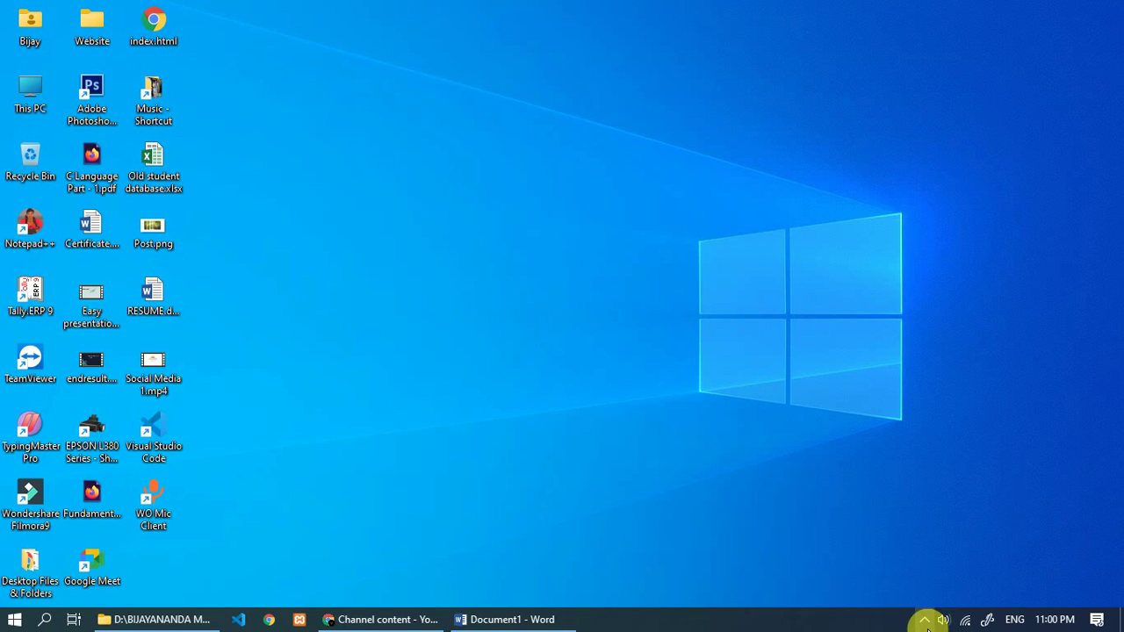
click(924, 620)
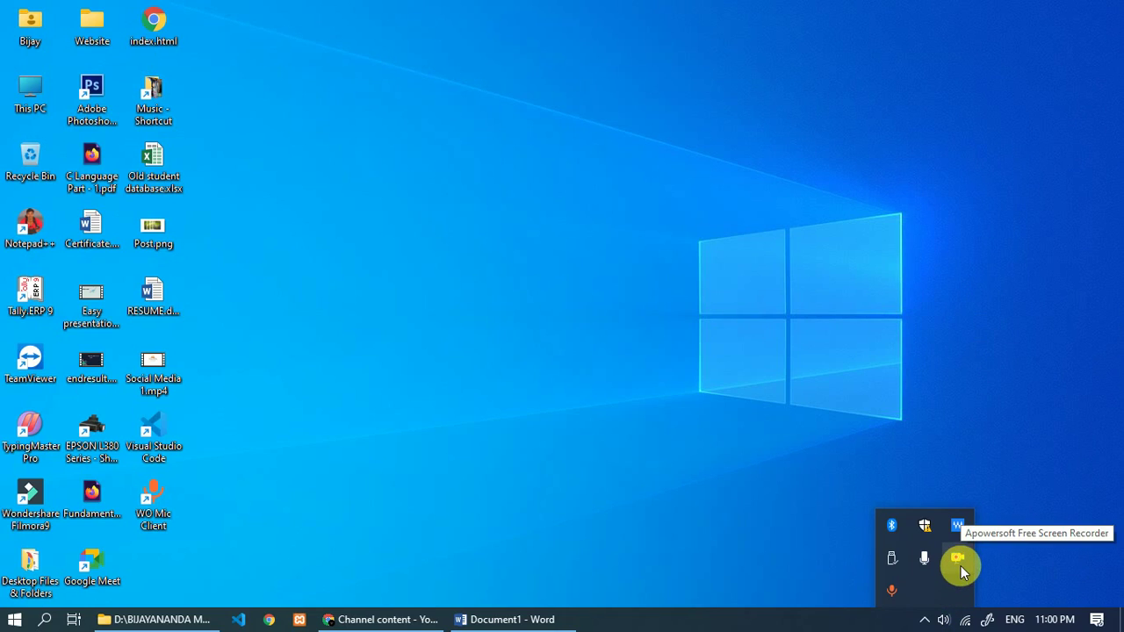
click(779, 564)
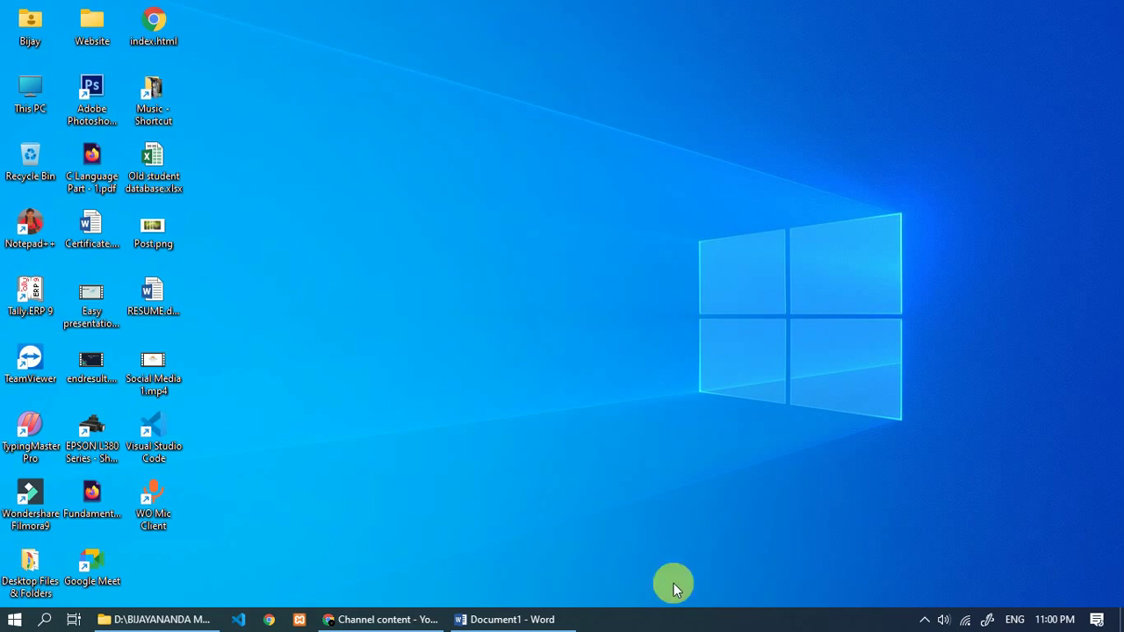
Return to Word and clear all formatting from the 'Video provides a powerful way...' paragraph.
click(505, 619)
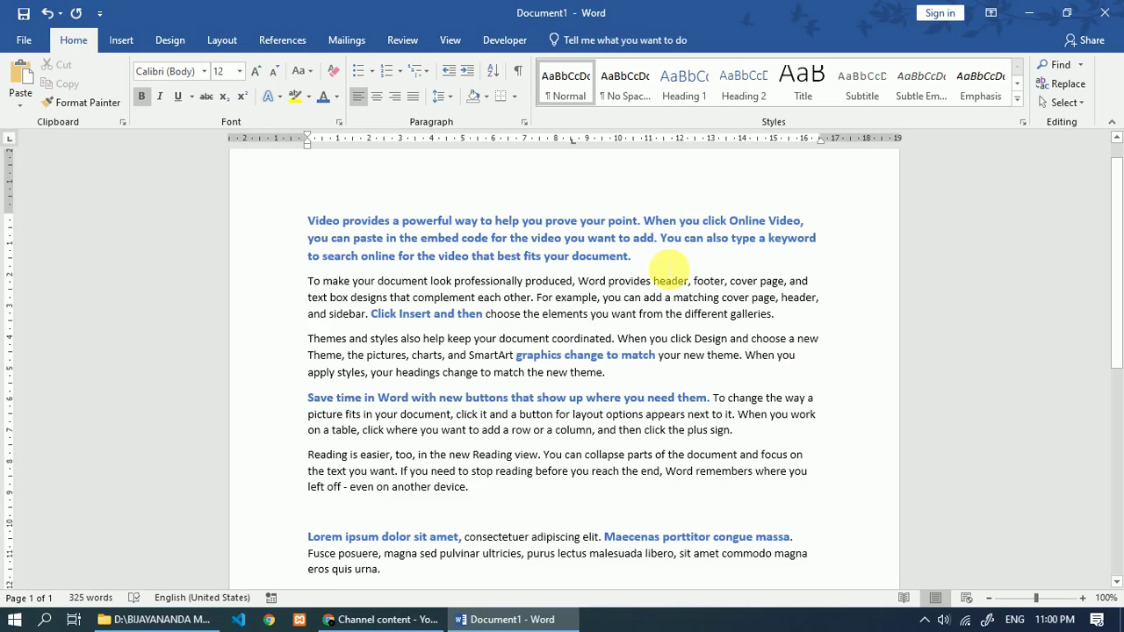
drag(668, 265, 314, 224)
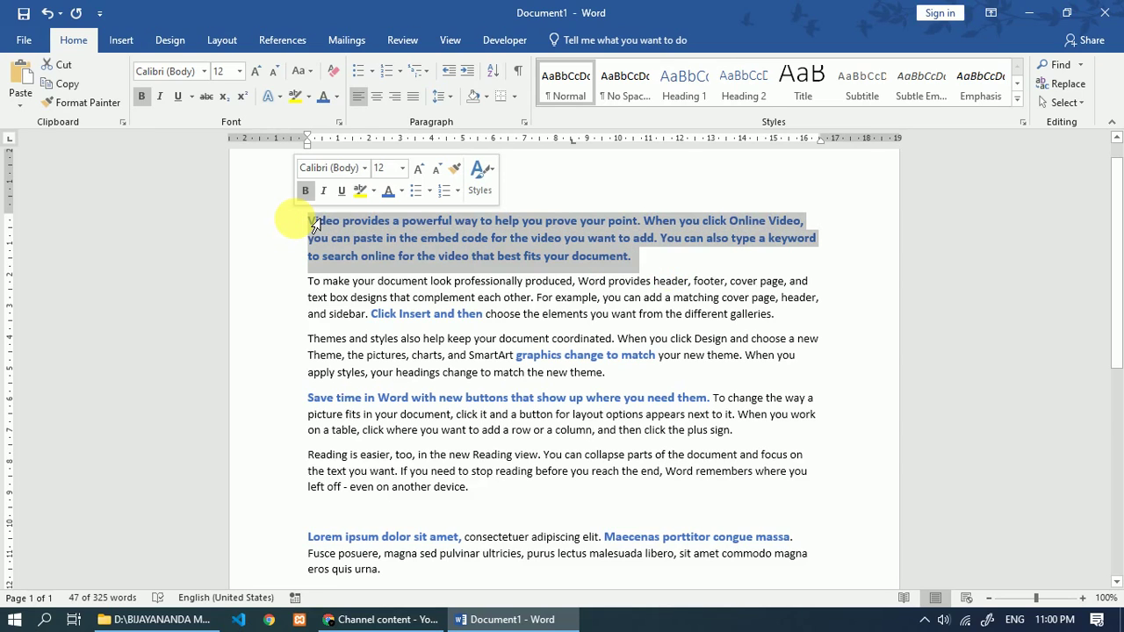
click(335, 85)
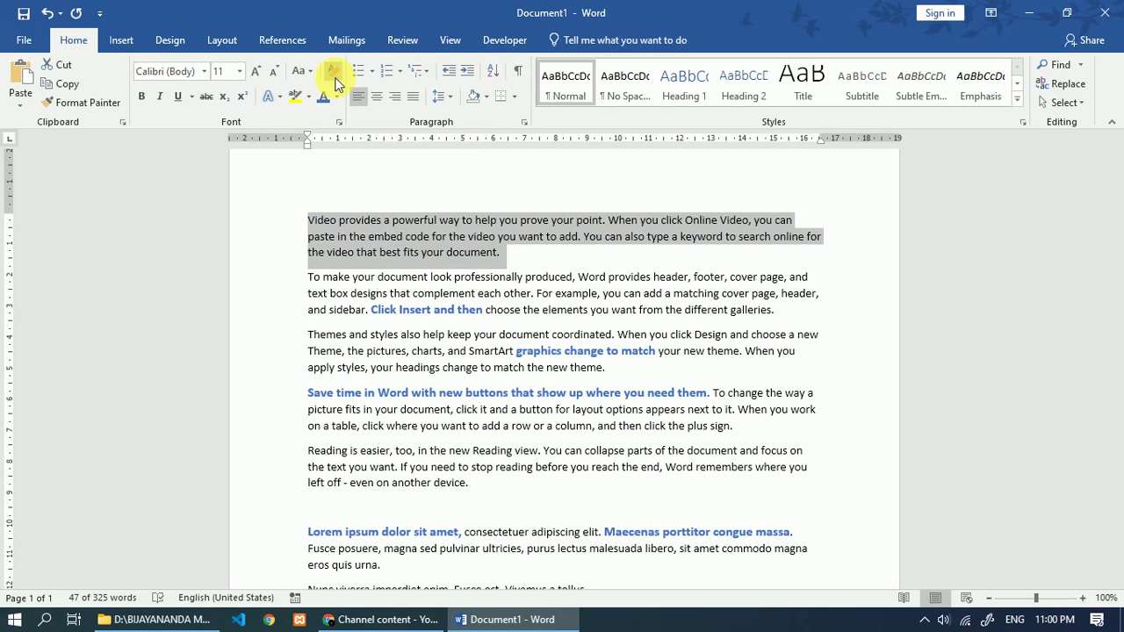
click(47, 13)
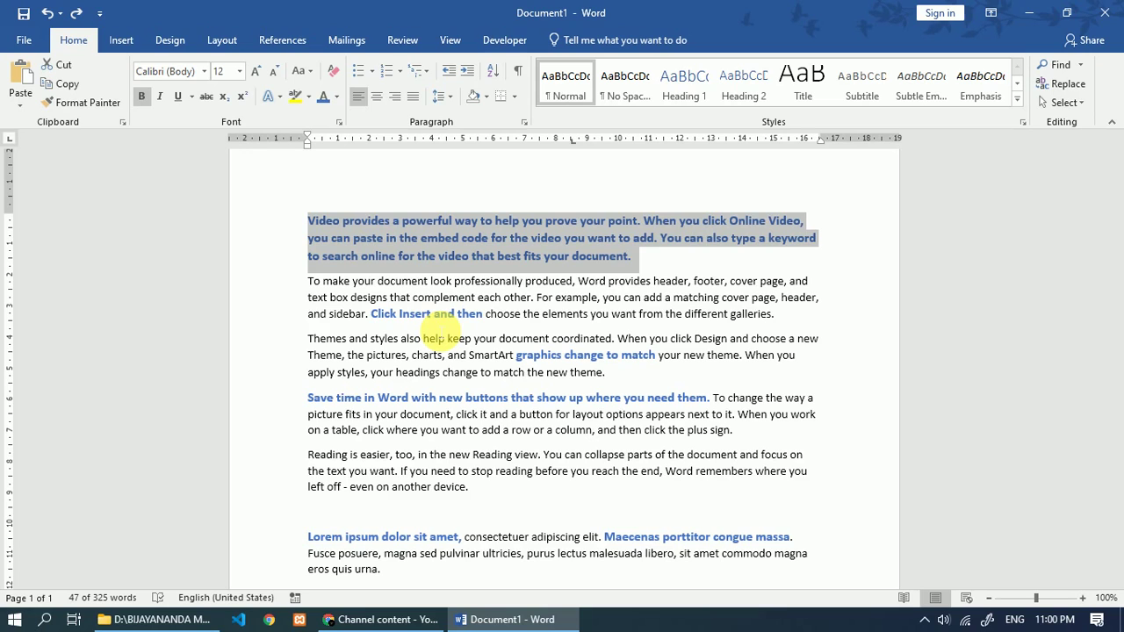
key(ctrl+y)
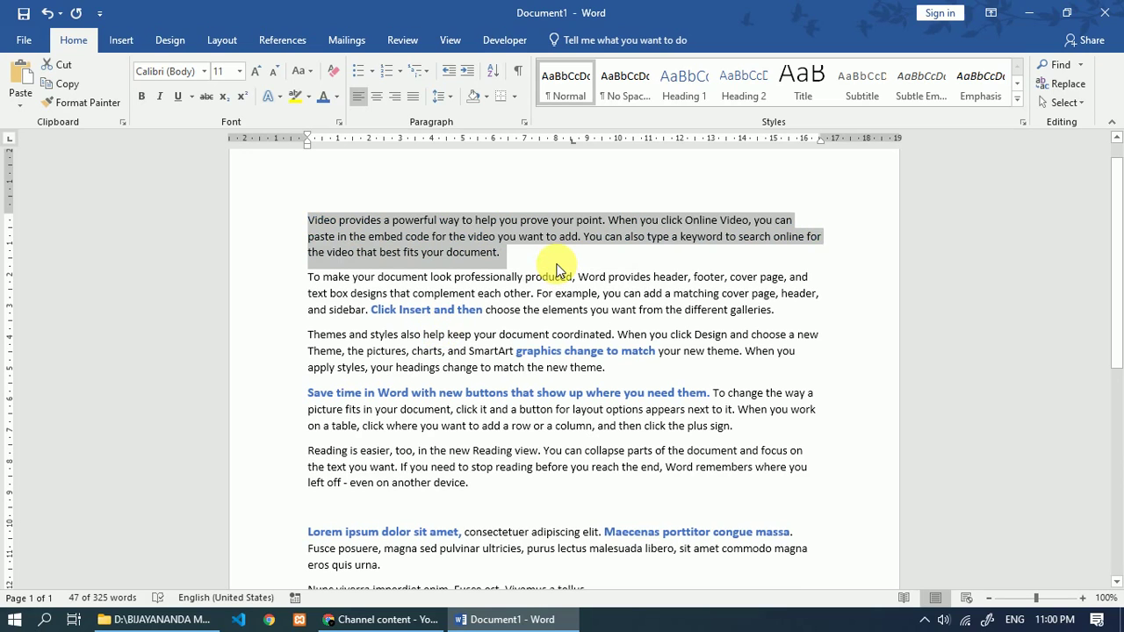
click(556, 265)
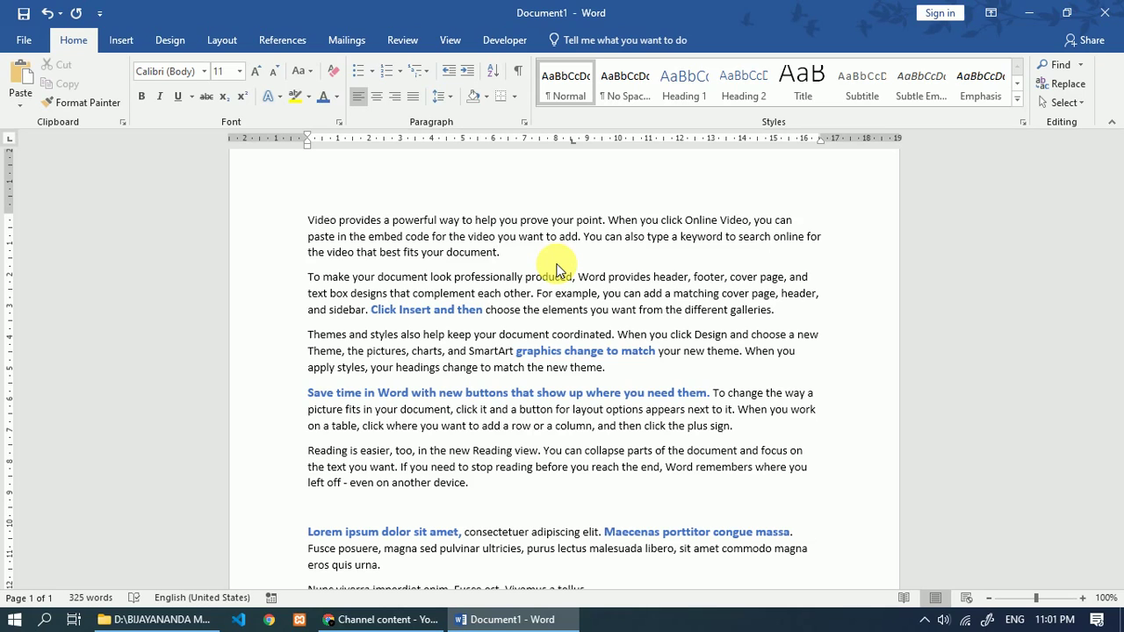
Type the Name and Phone headings, replacing the 8.5 cm tab stop with one further right.
scroll(555, 270, down, 5)
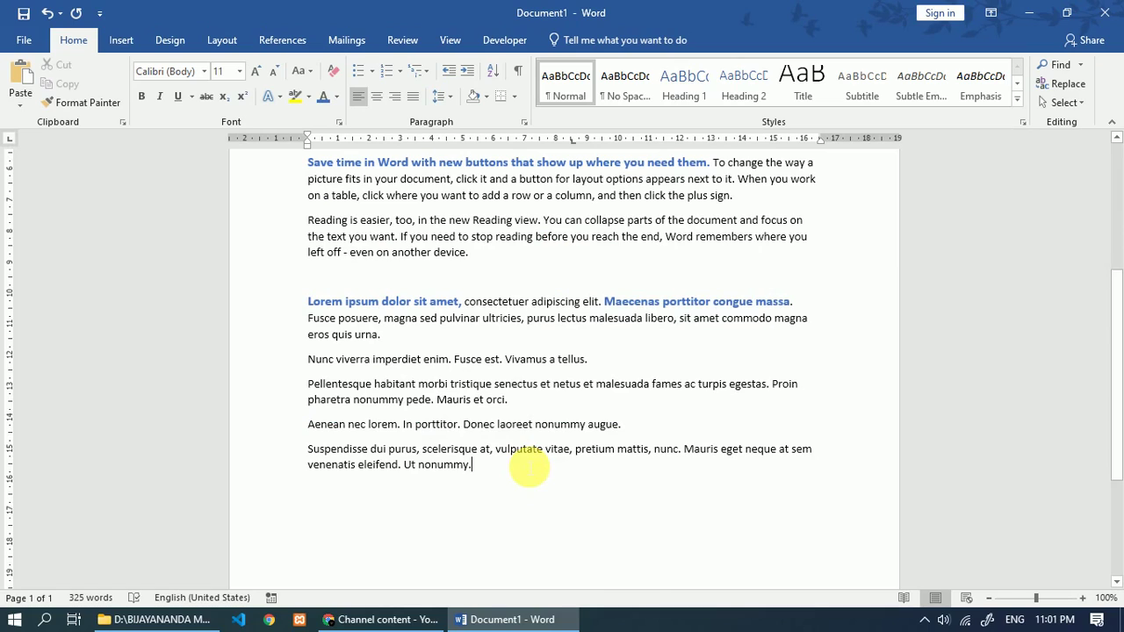
key(Return)
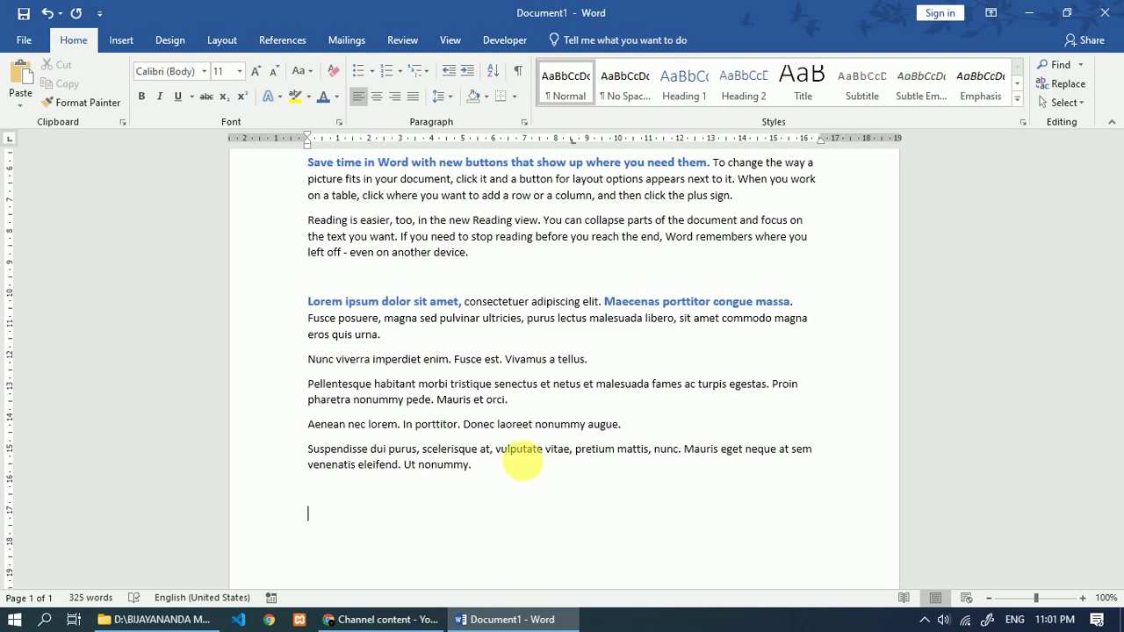
text(Name)
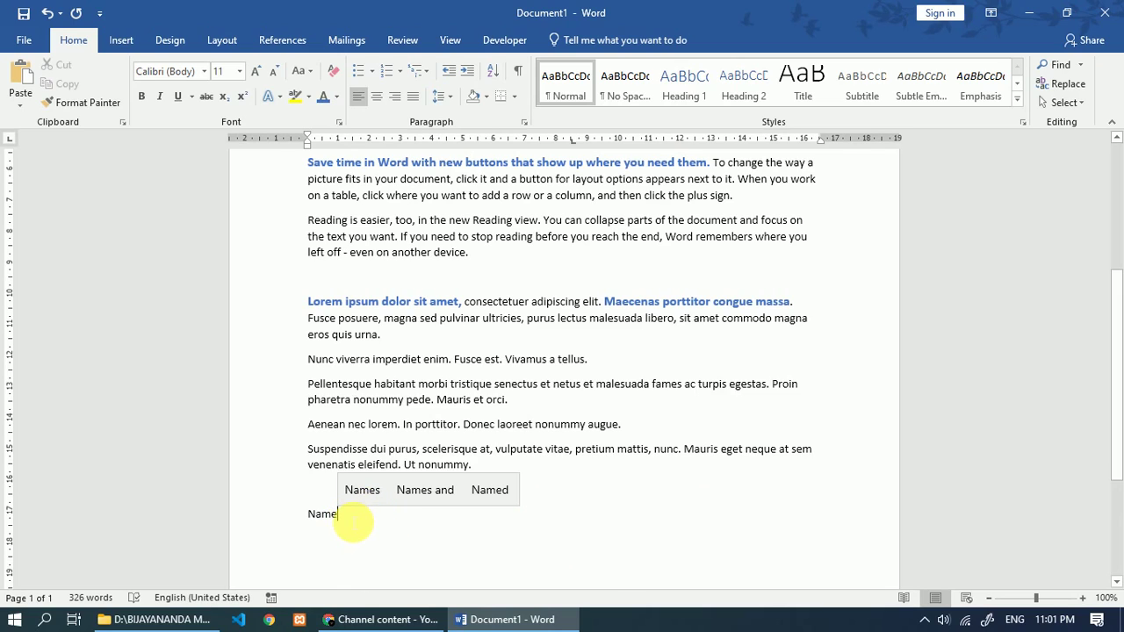
key(Tab)
key(Tab)
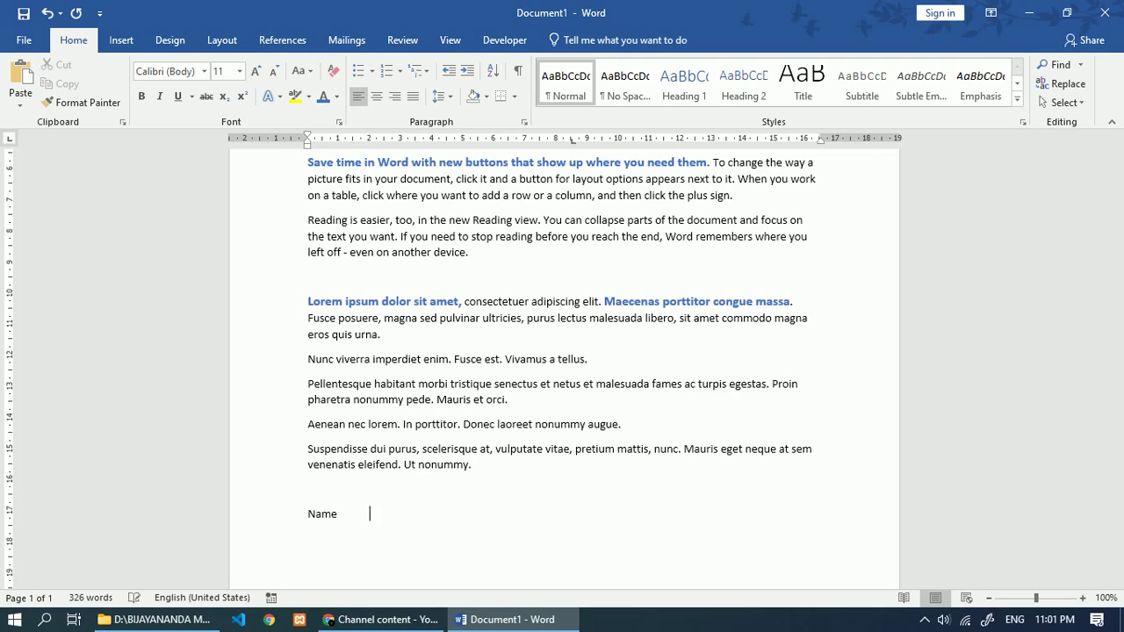
key(BackSpace)
key(BackSpace)
key(BackSpace)
key(BackSpace)
key(BackSpace)
key(Tab)
drag(571, 143, 569, 250)
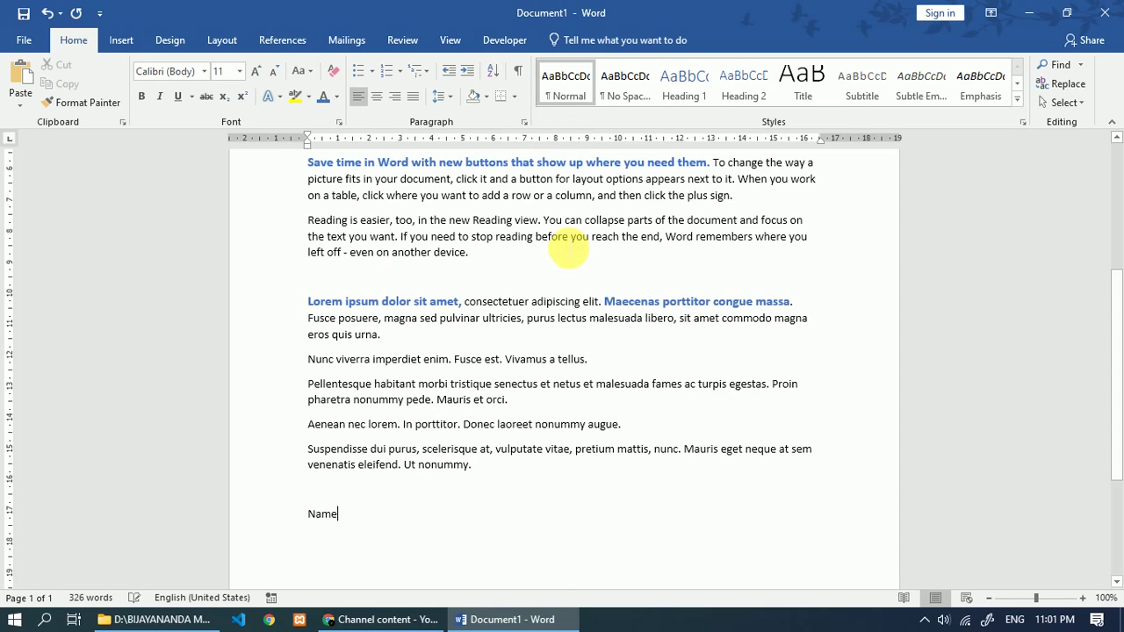
key(Tab)
key(Tab)
key(Tab)
key(Tab)
key(Tab)
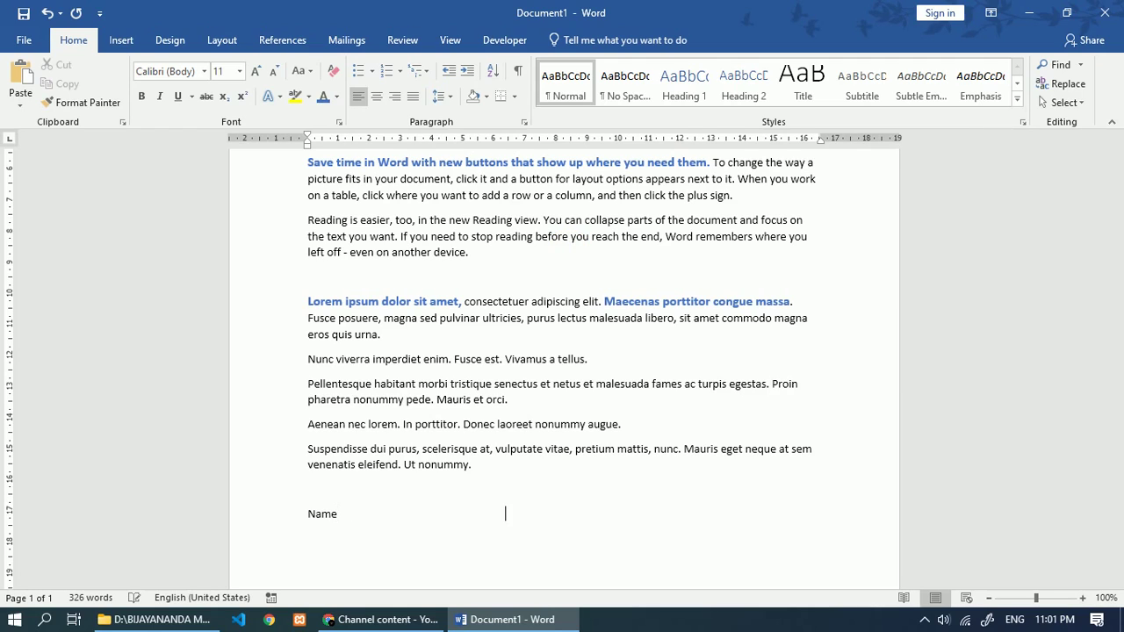
key(BackSpace)
key(BackSpace)
key(BackSpace)
key(BackSpace)
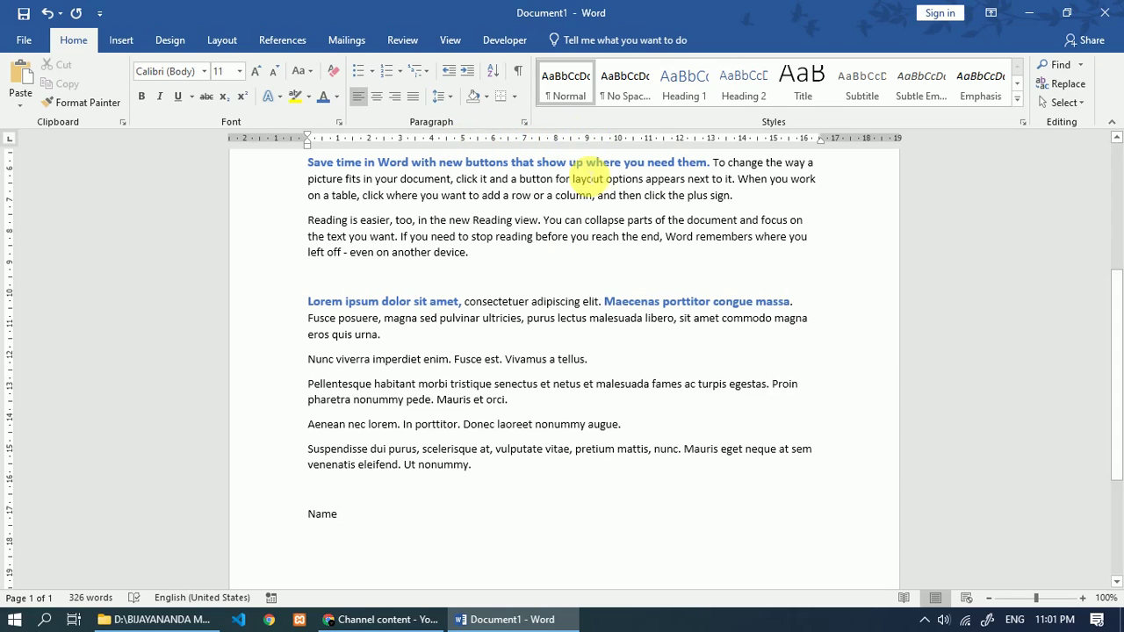
click(587, 138)
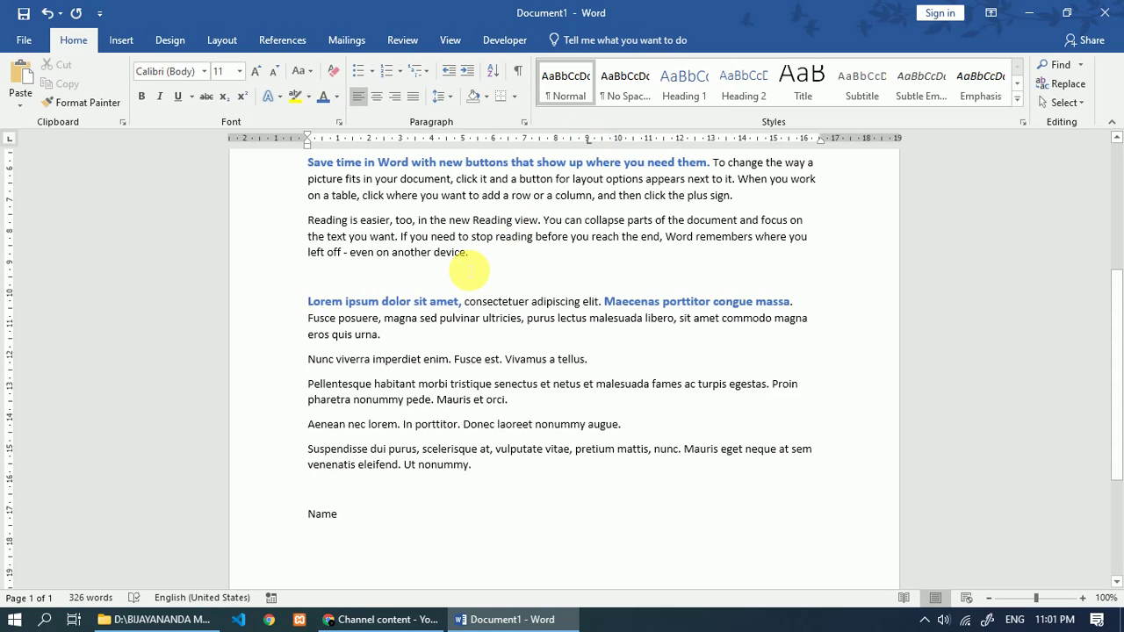
key(Tab)
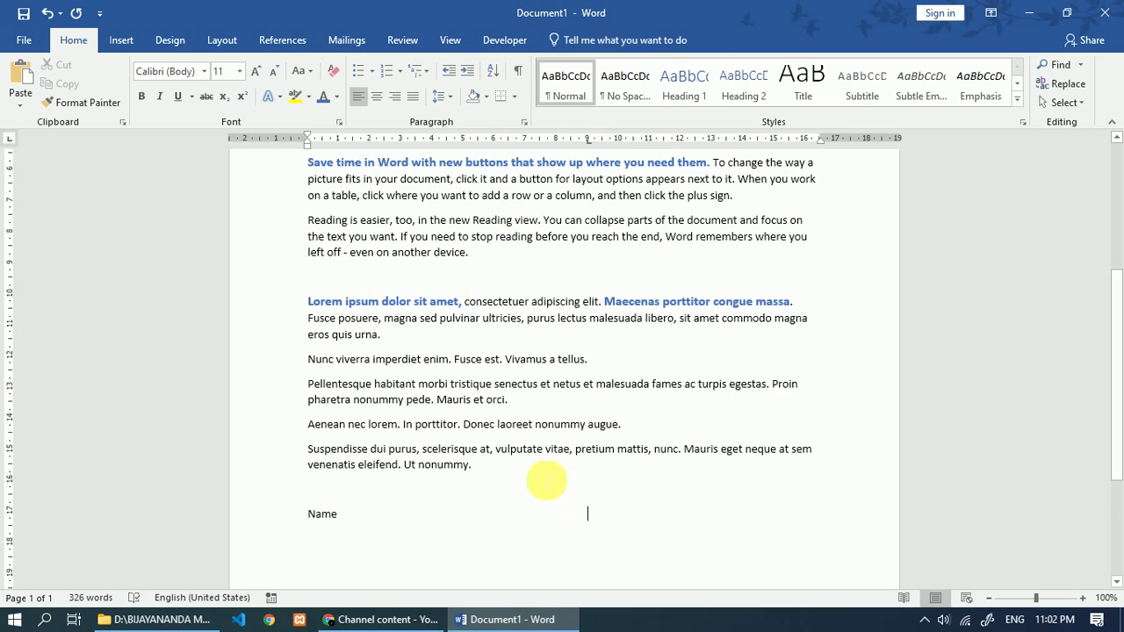
click(590, 518)
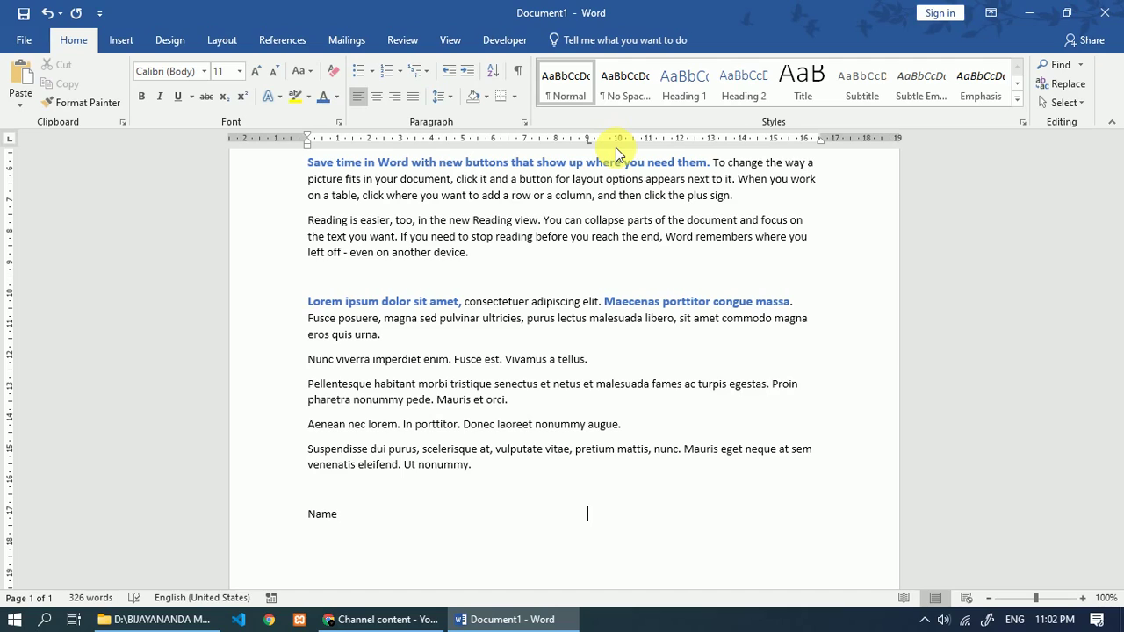
text(Phone)
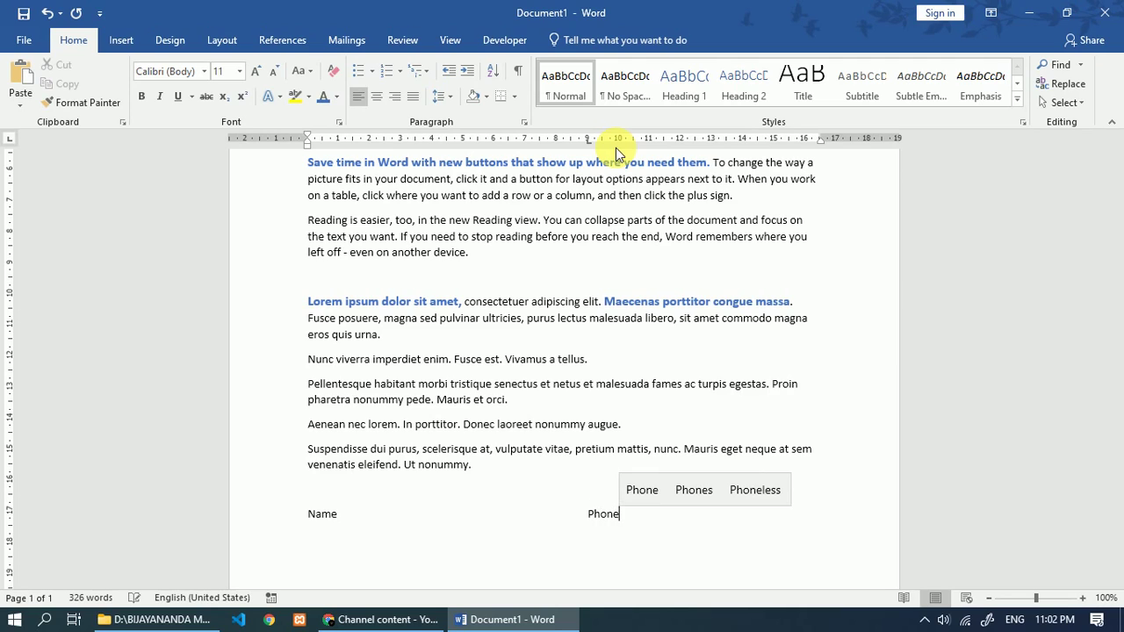
Enter two contacts' names with their phone numbers under the headings, then select the list rows.
key(Return)
text(Bija)
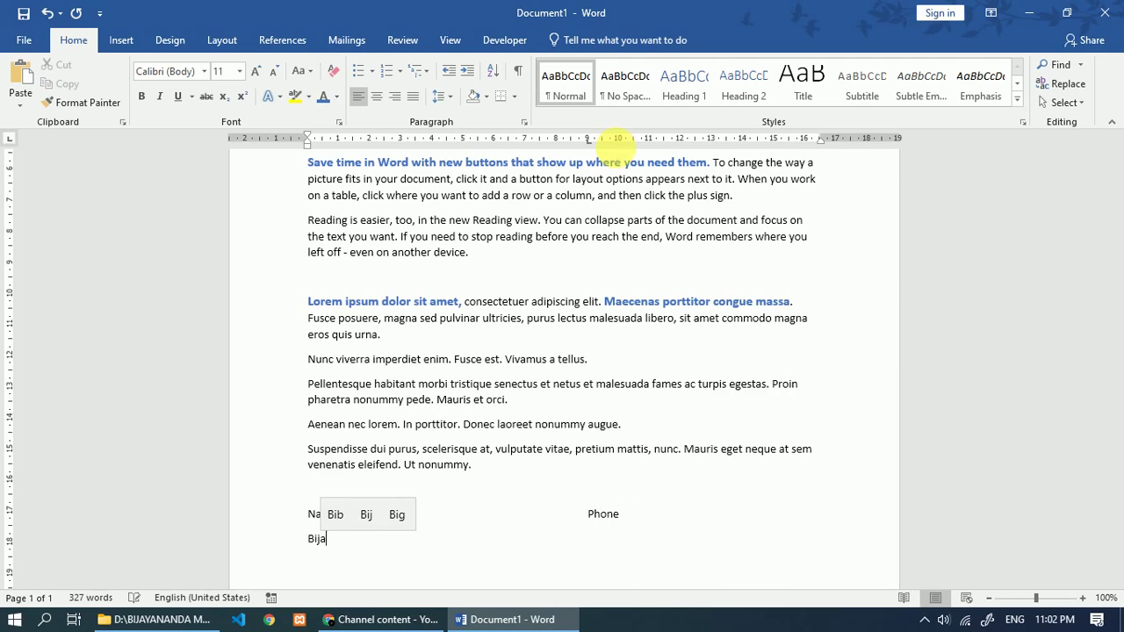
text(y)
key(Tab)
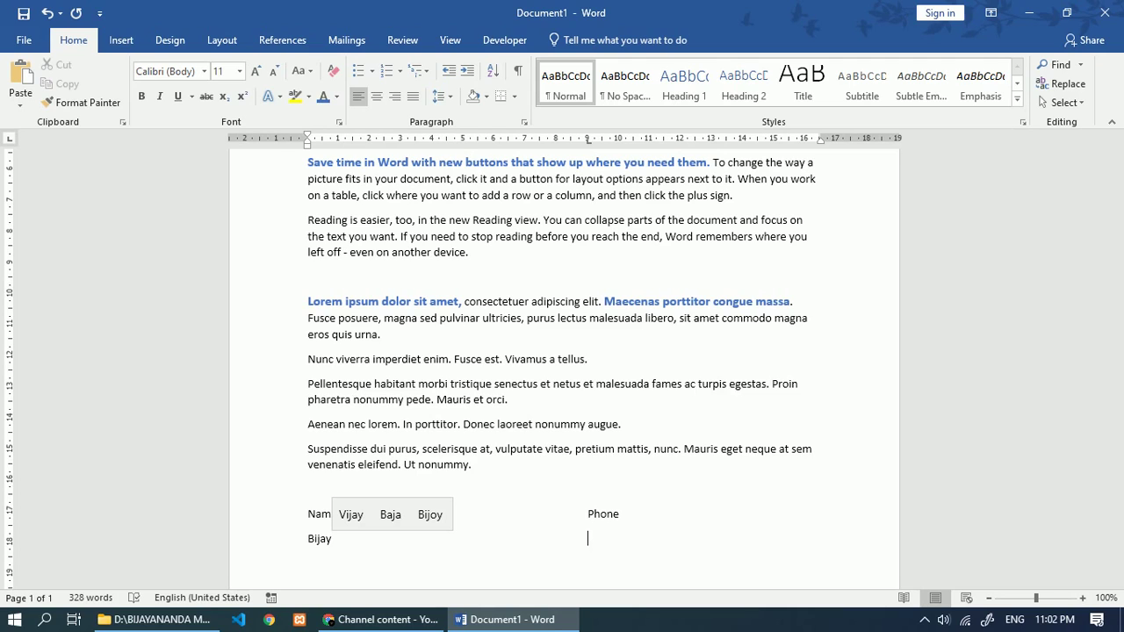
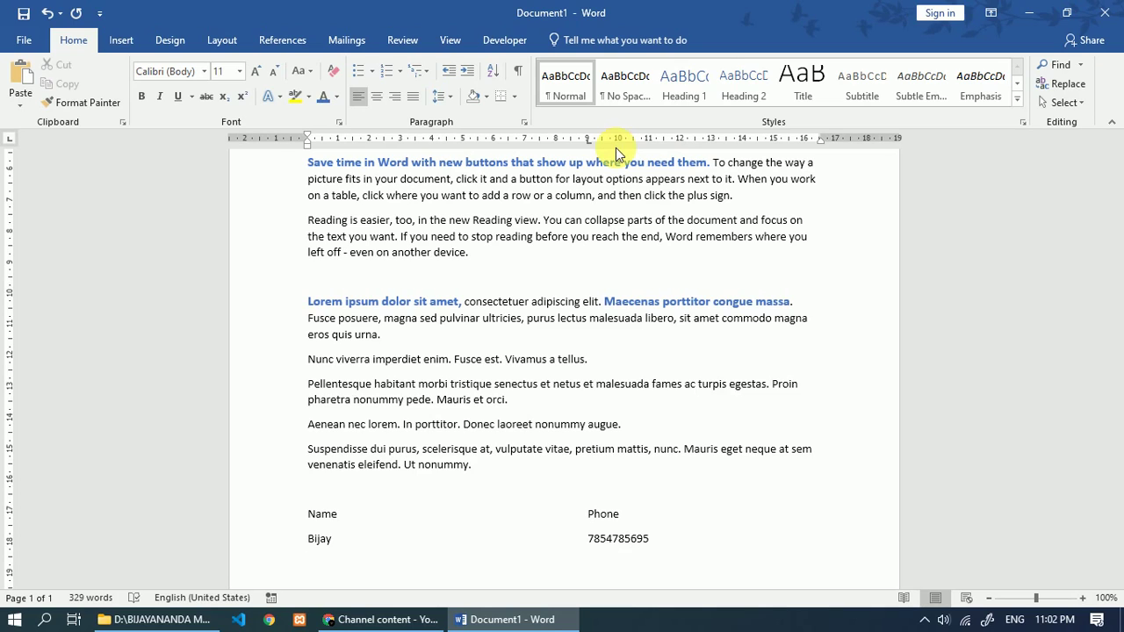
text(H)
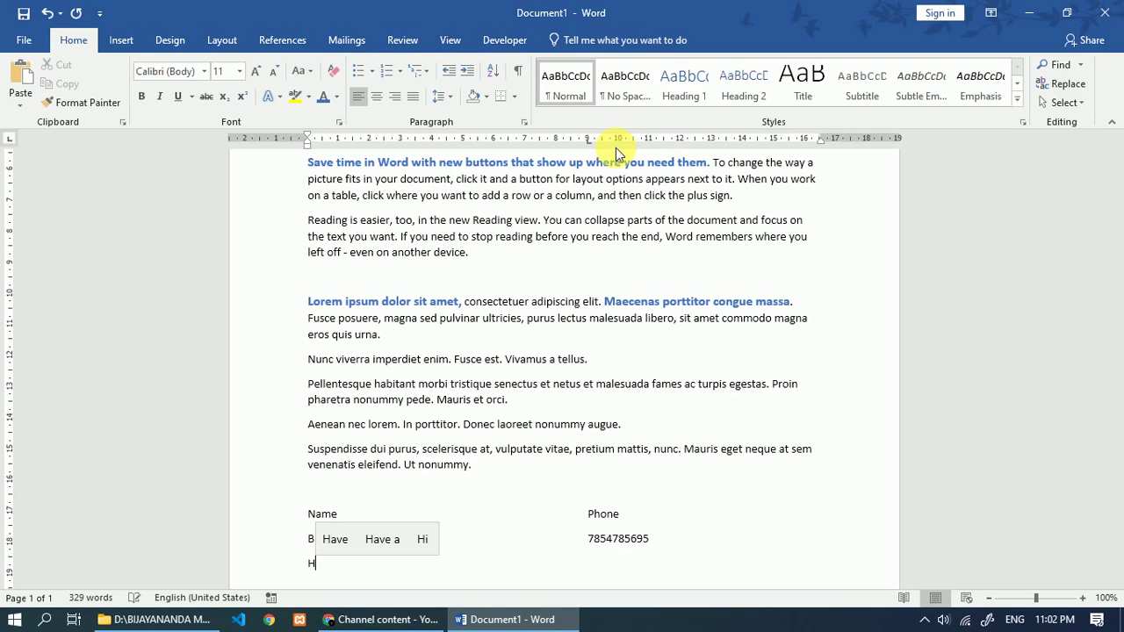
text(us)
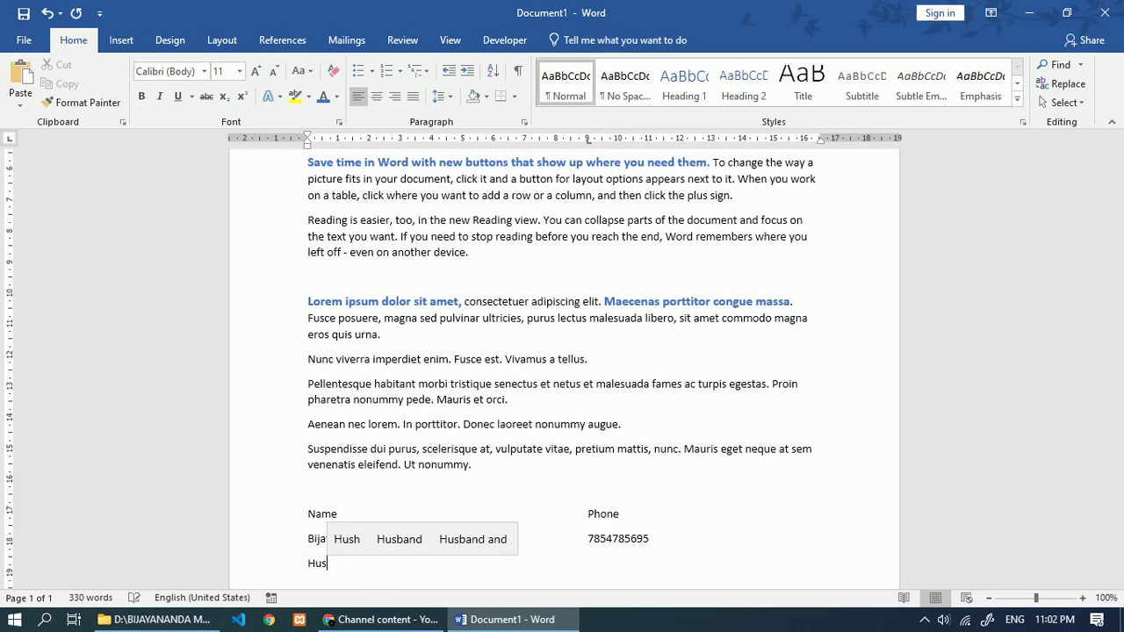
text(en)
key(Tab)
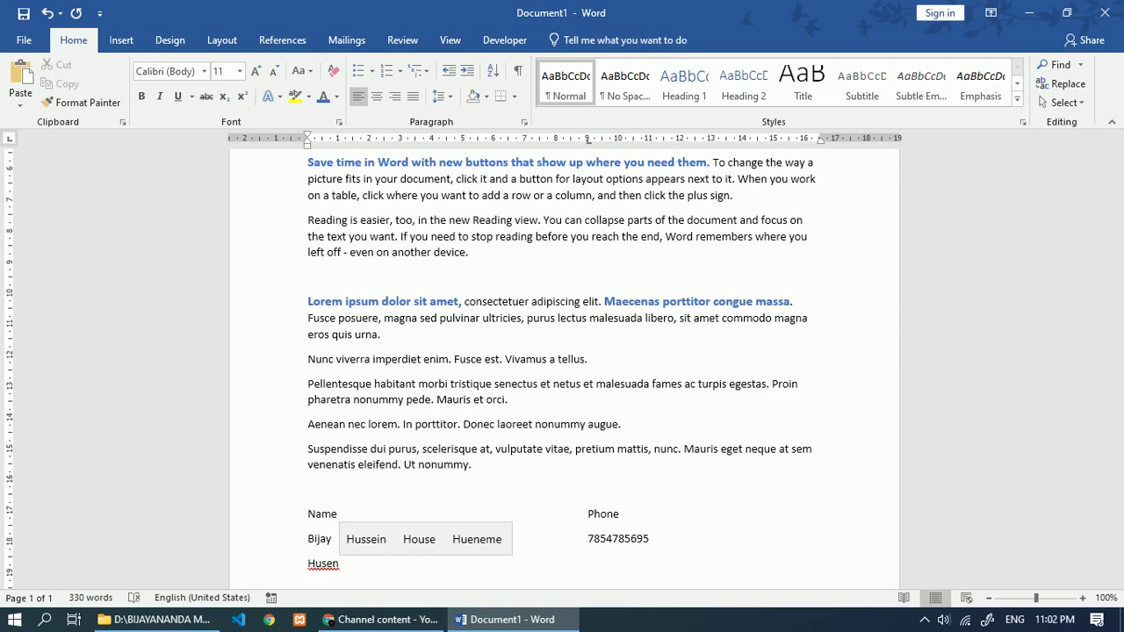
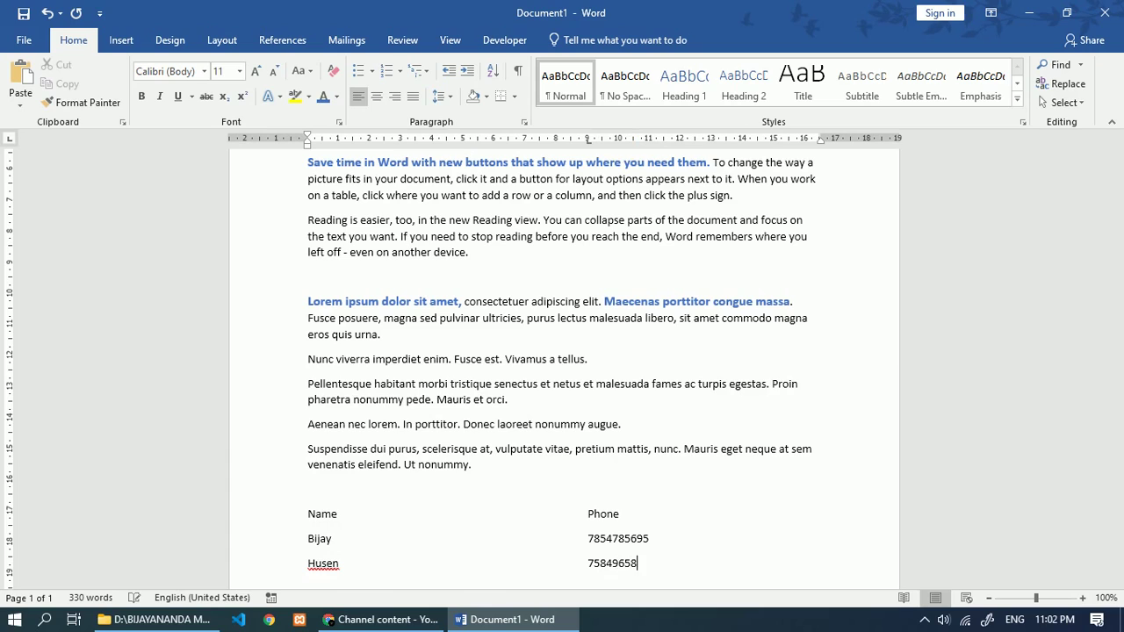
key(Return)
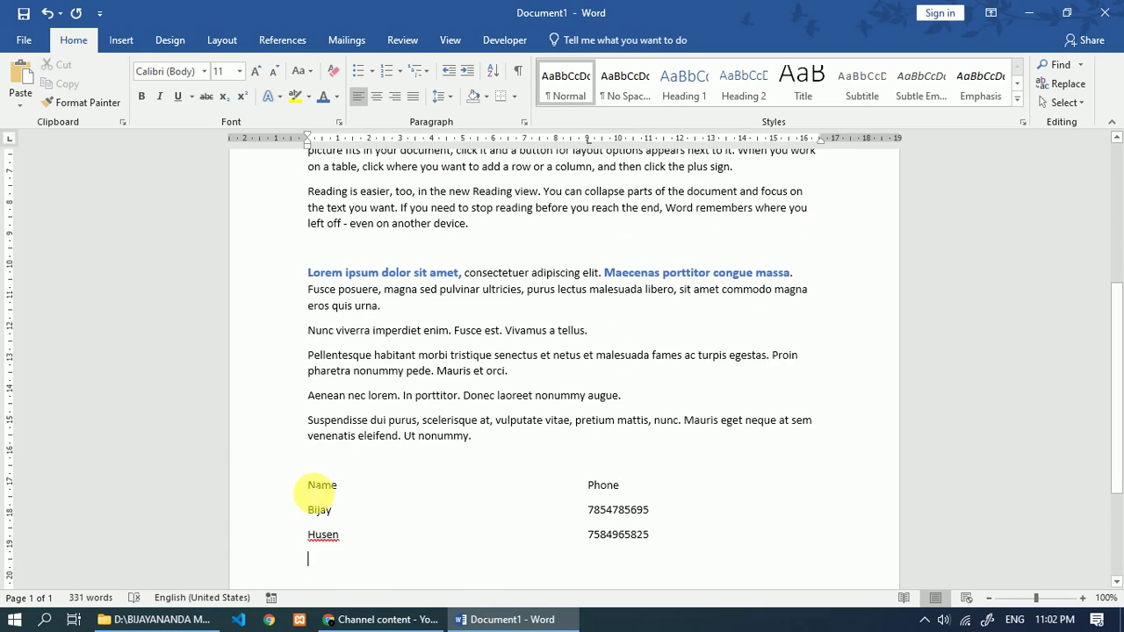
drag(313, 493, 650, 532)
click(651, 532)
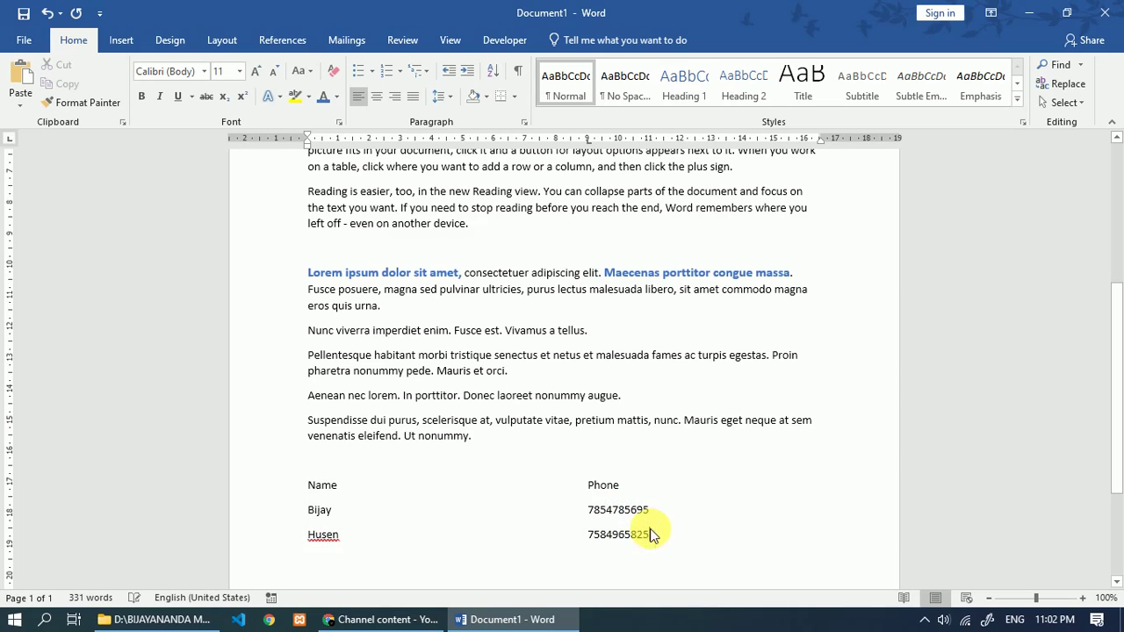
click(487, 447)
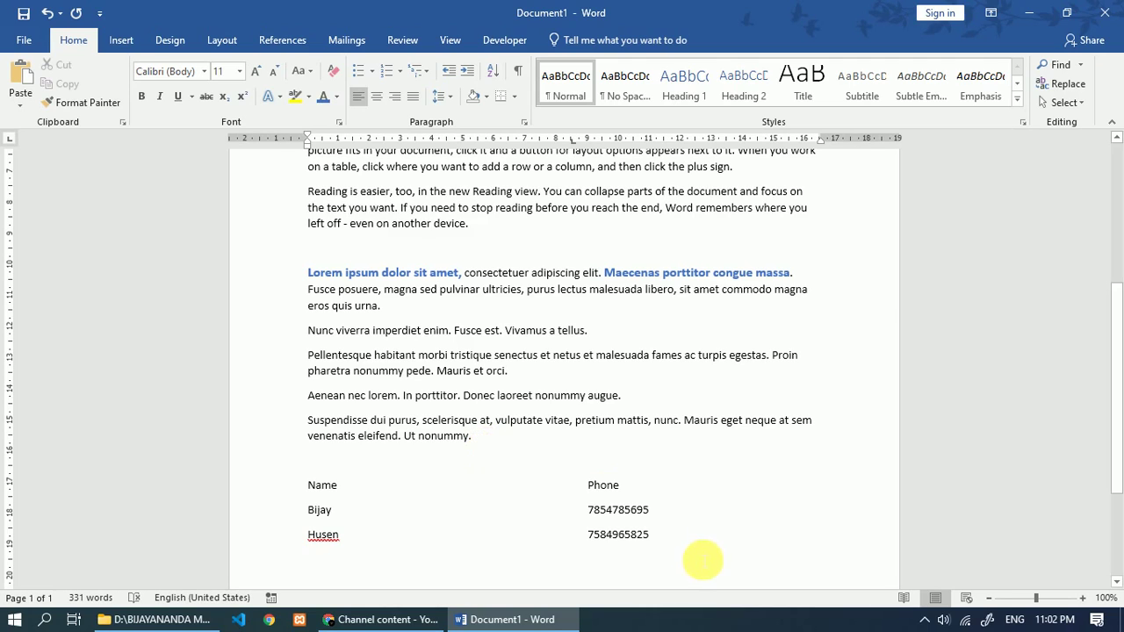
key(Return)
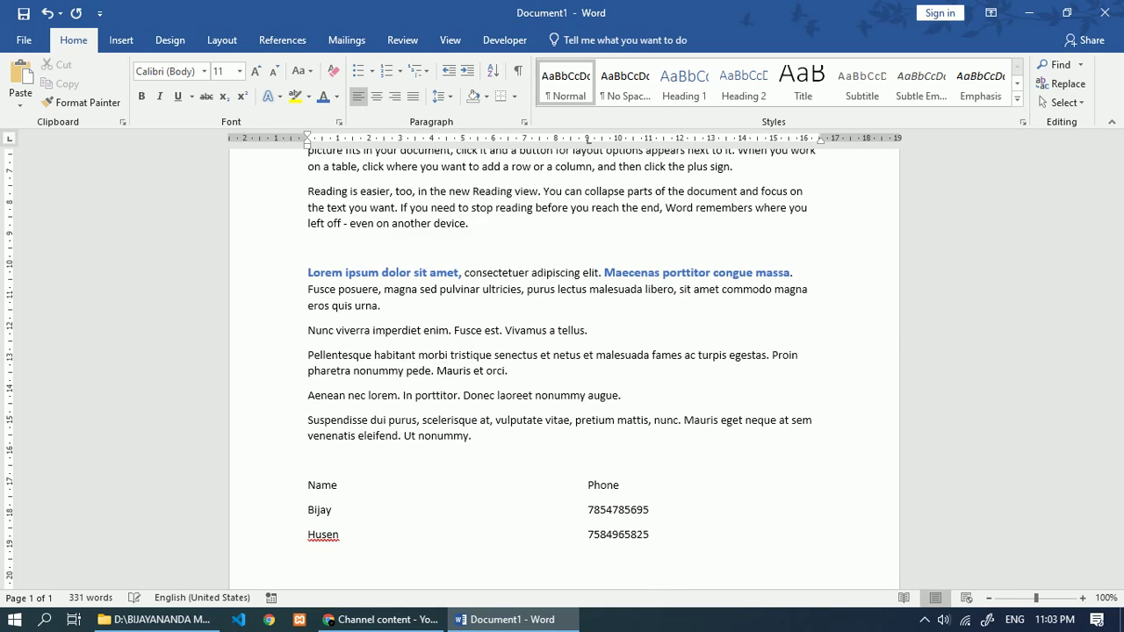
scroll(419, 502, down, 3)
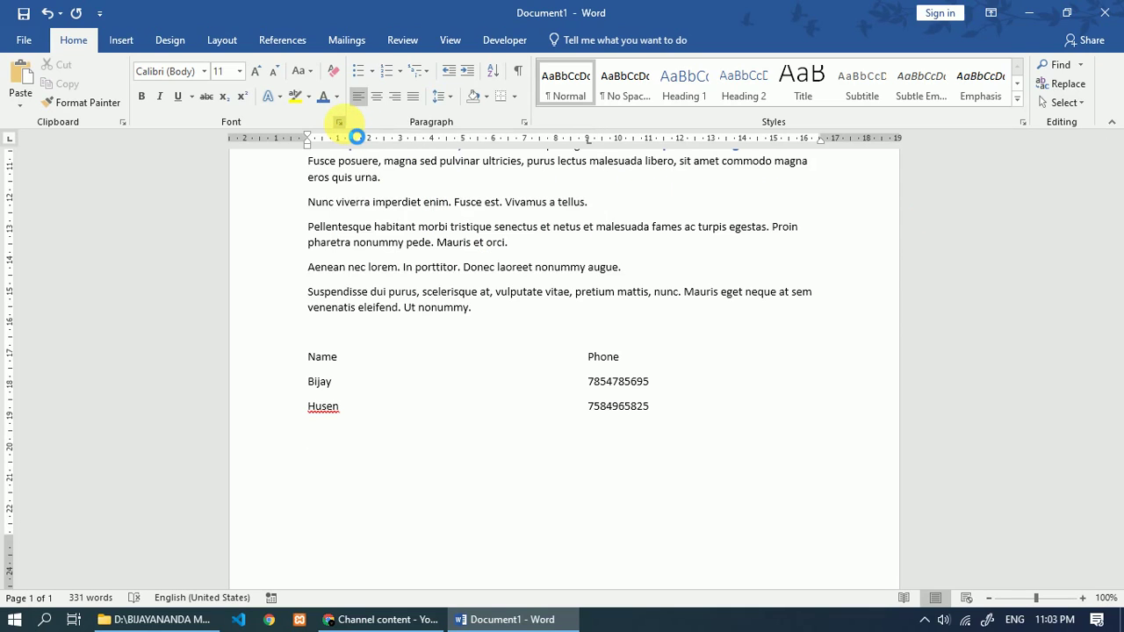
click(339, 122)
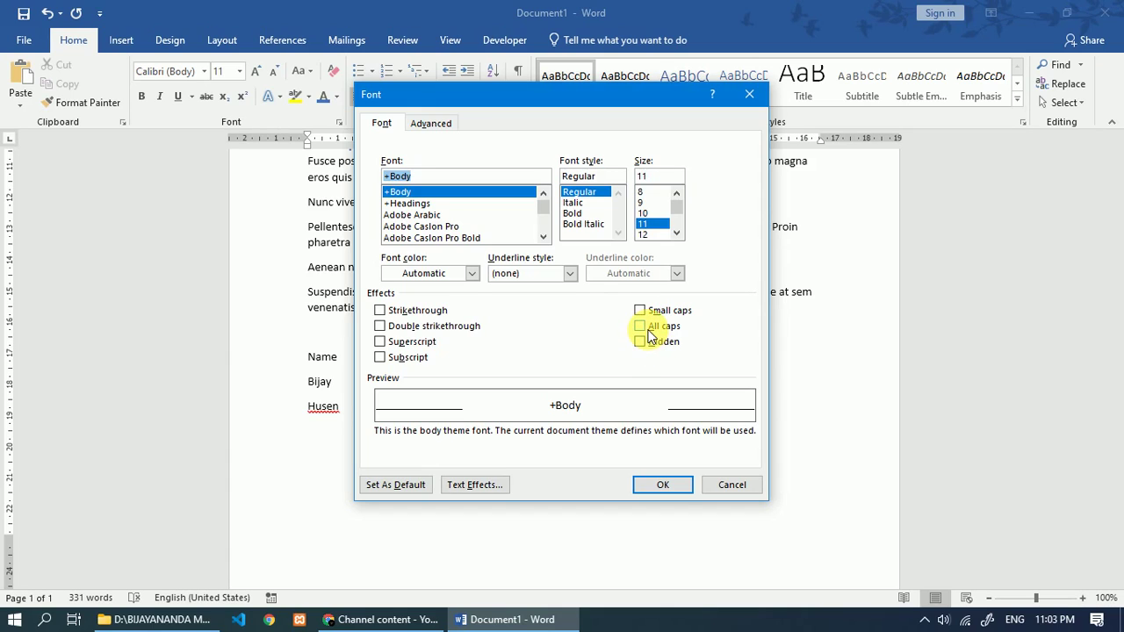
click(490, 490)
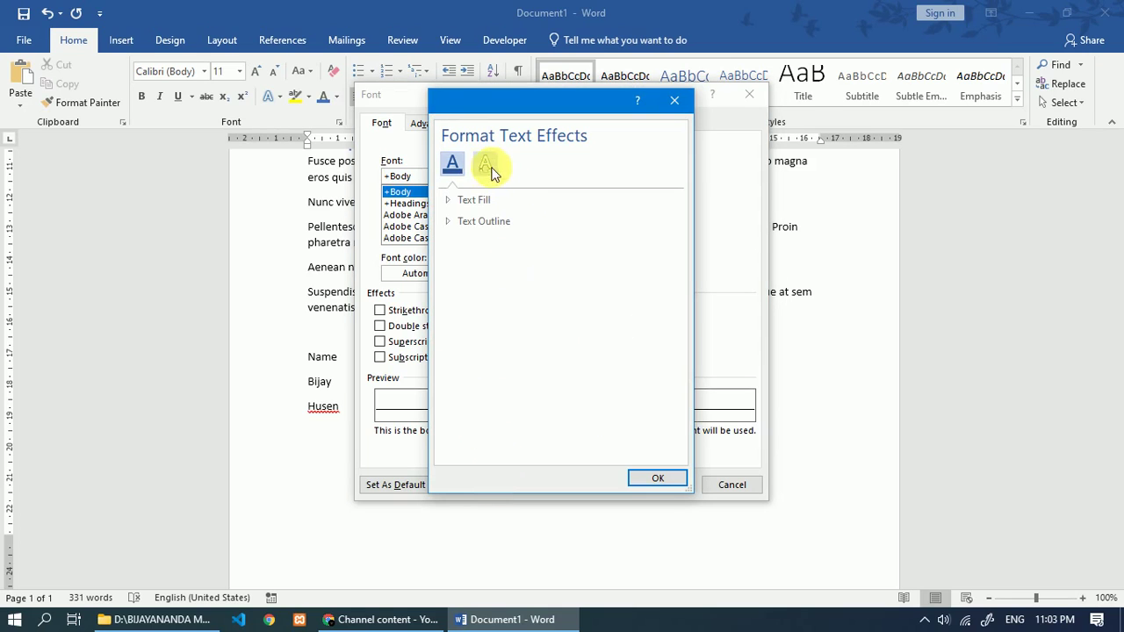
click(488, 166)
click(458, 201)
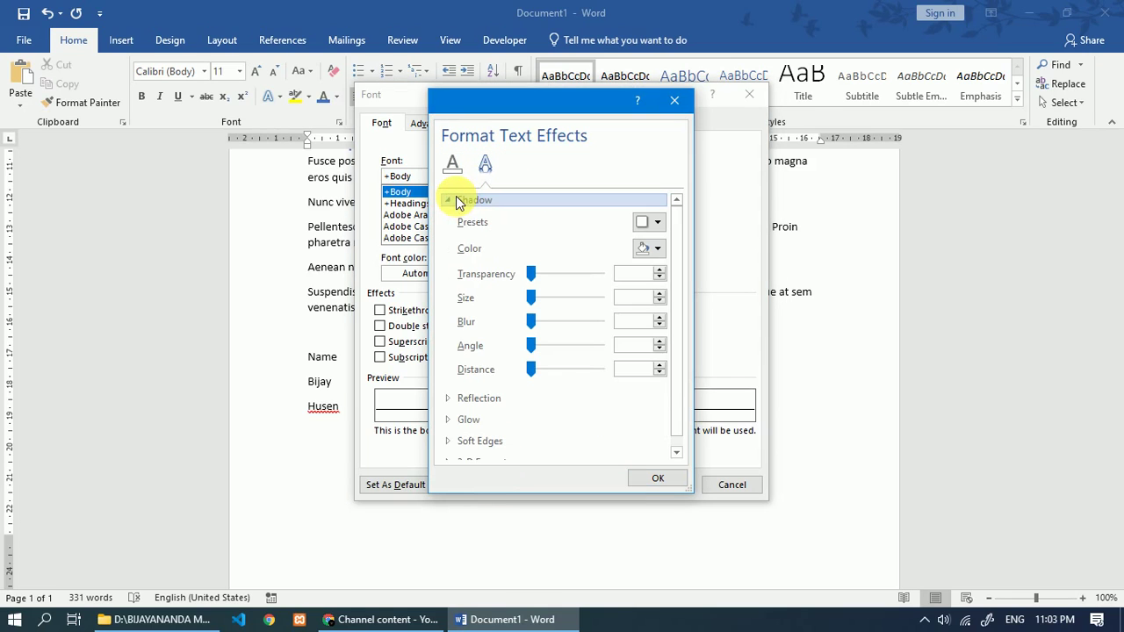
click(664, 476)
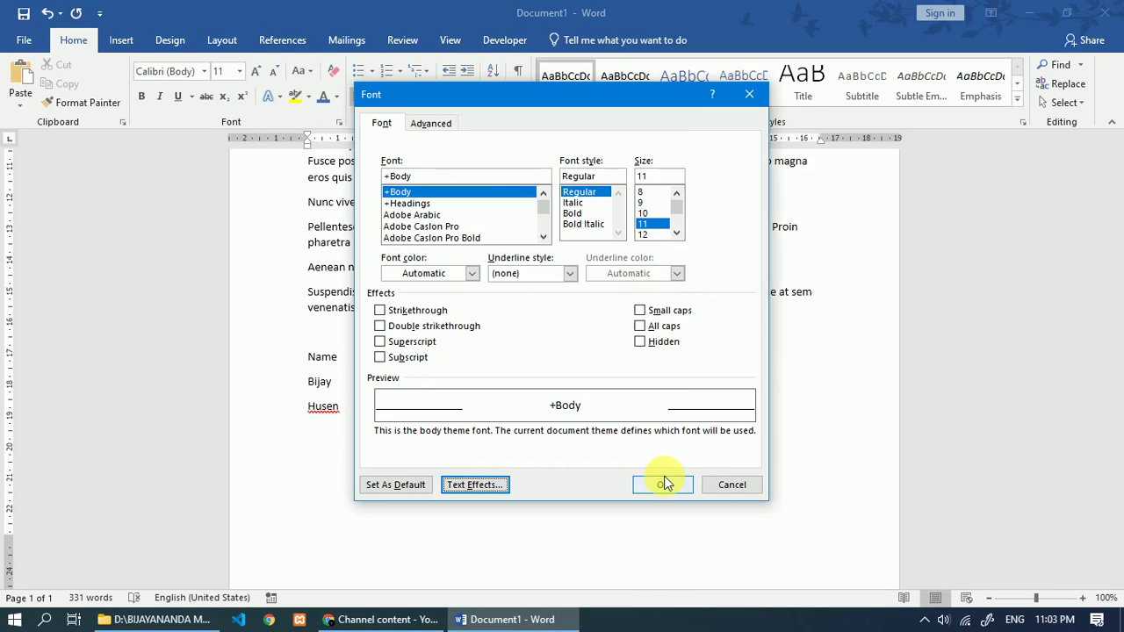
click(729, 487)
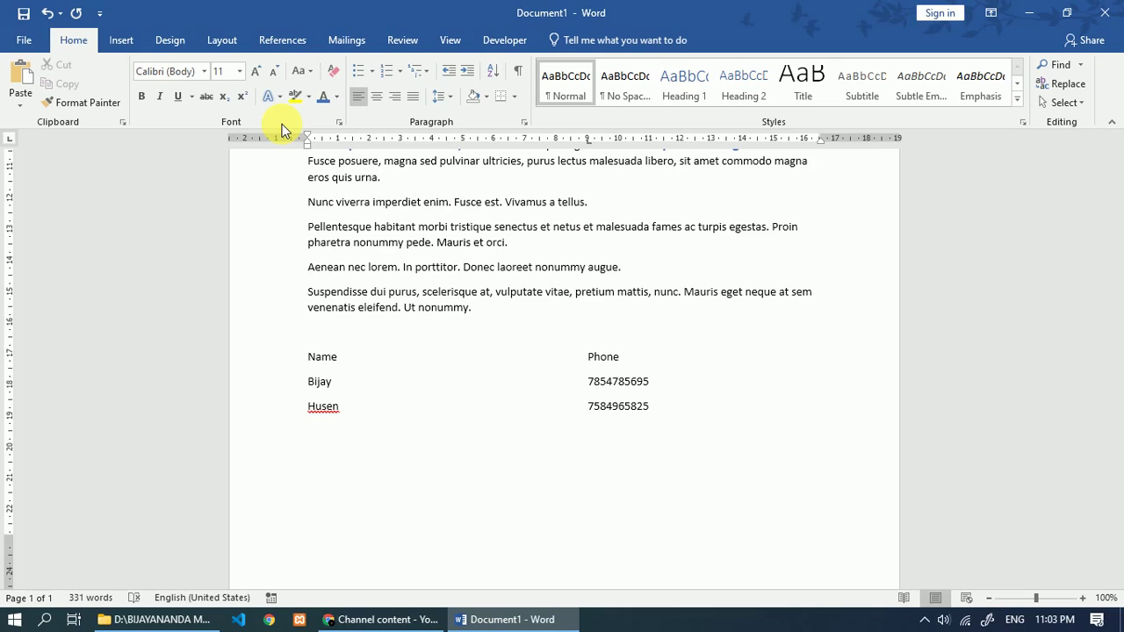
click(123, 123)
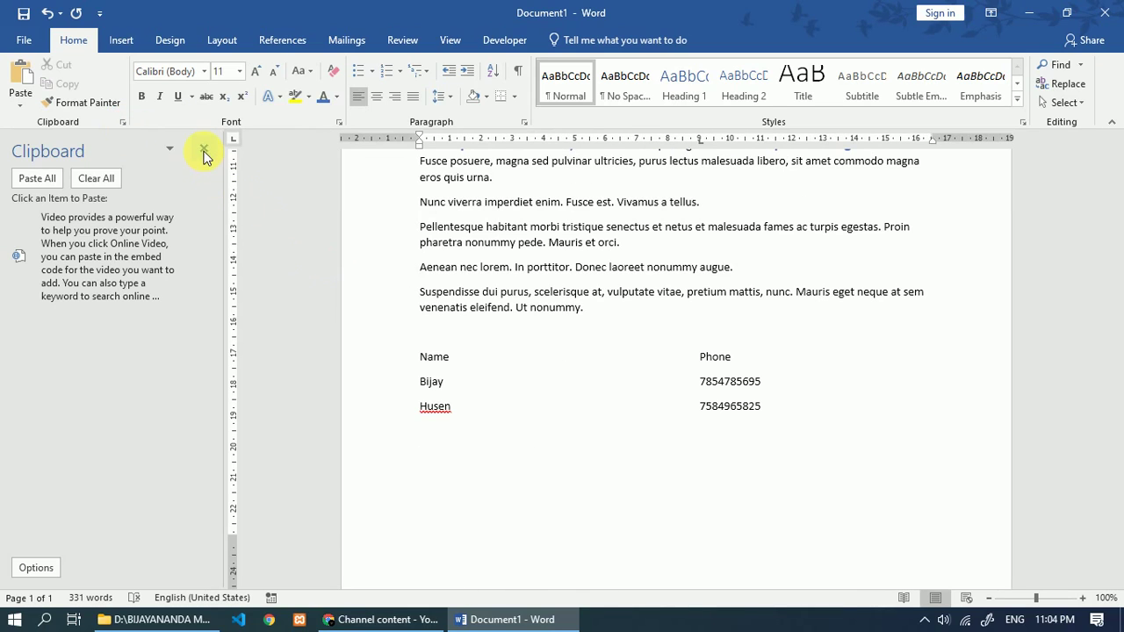
click(204, 152)
click(439, 410)
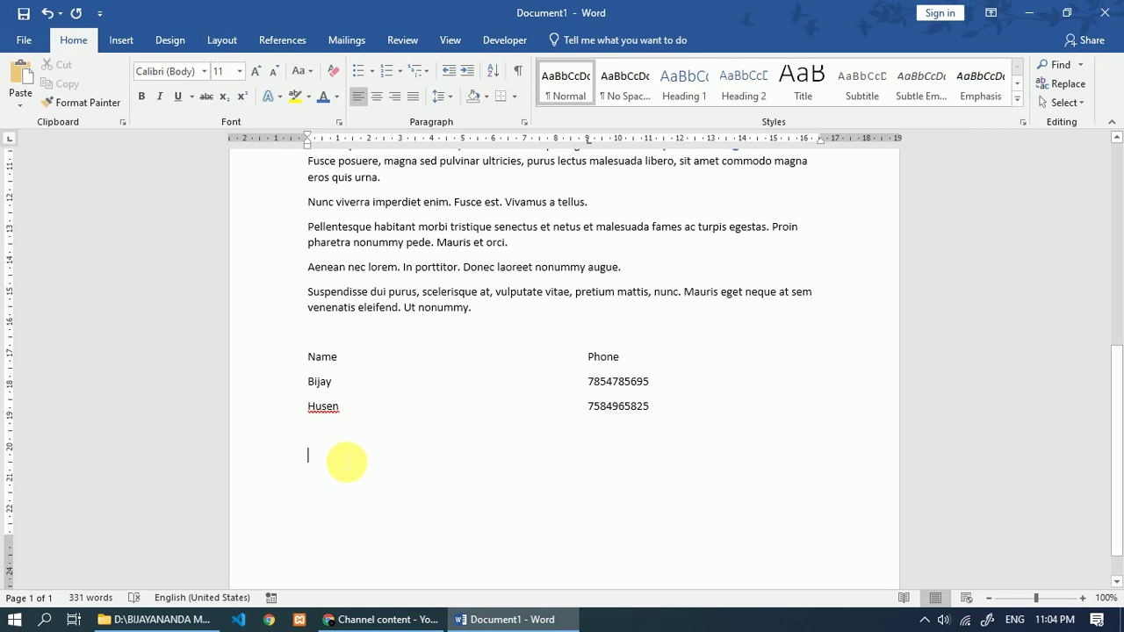
click(346, 462)
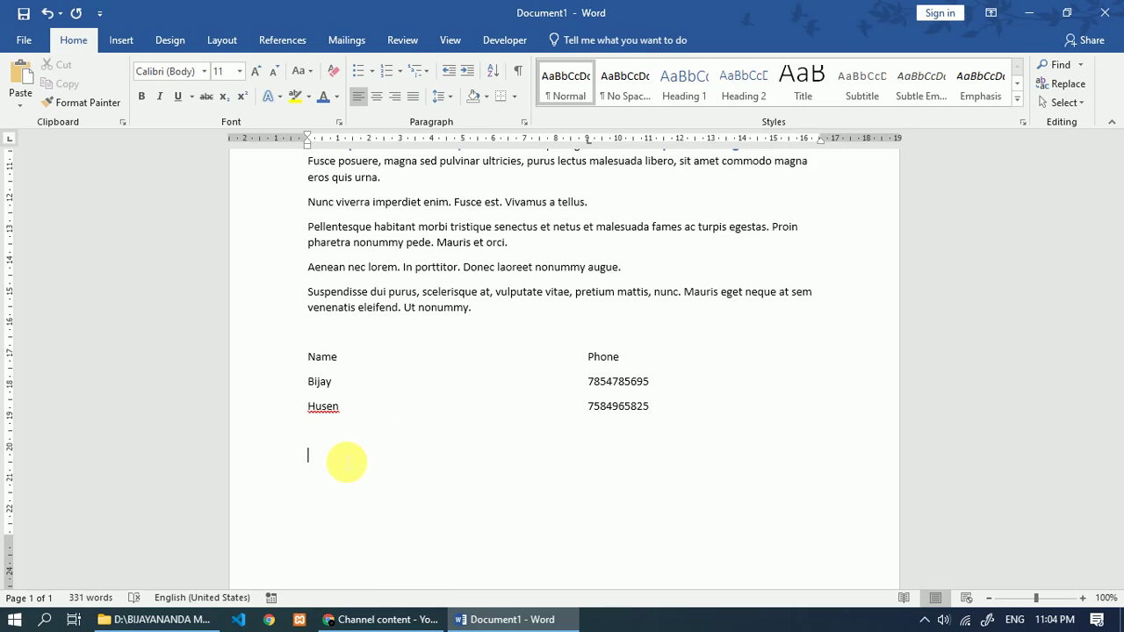
scroll(340, 456, down, 1)
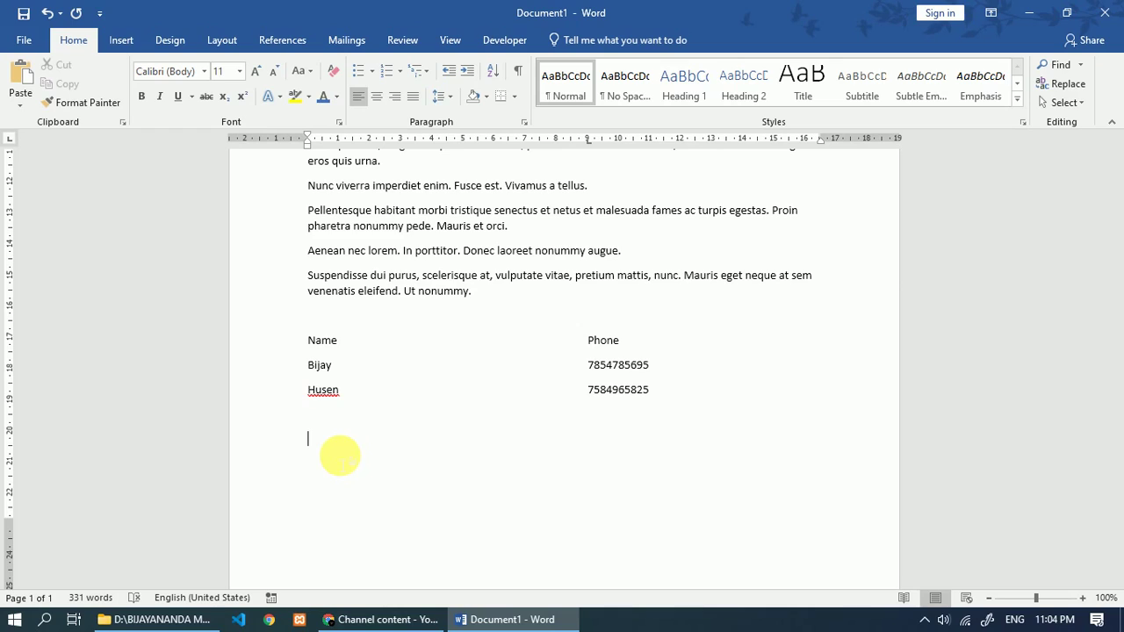
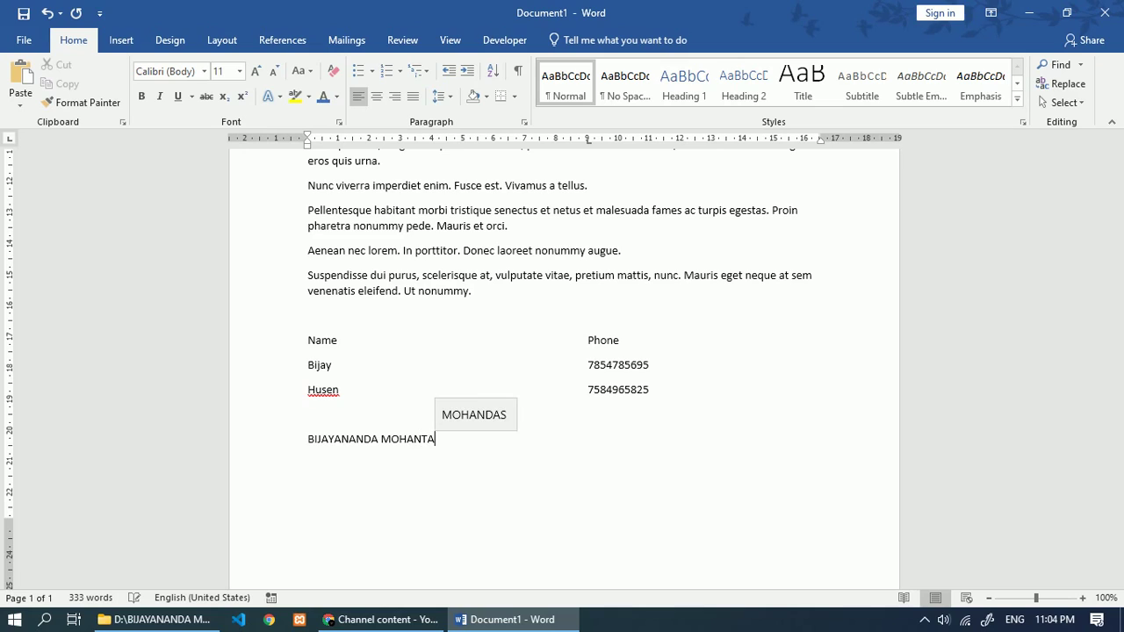
Type a full name on its own line and copy that line to the clipboard.
triple_click(340, 455)
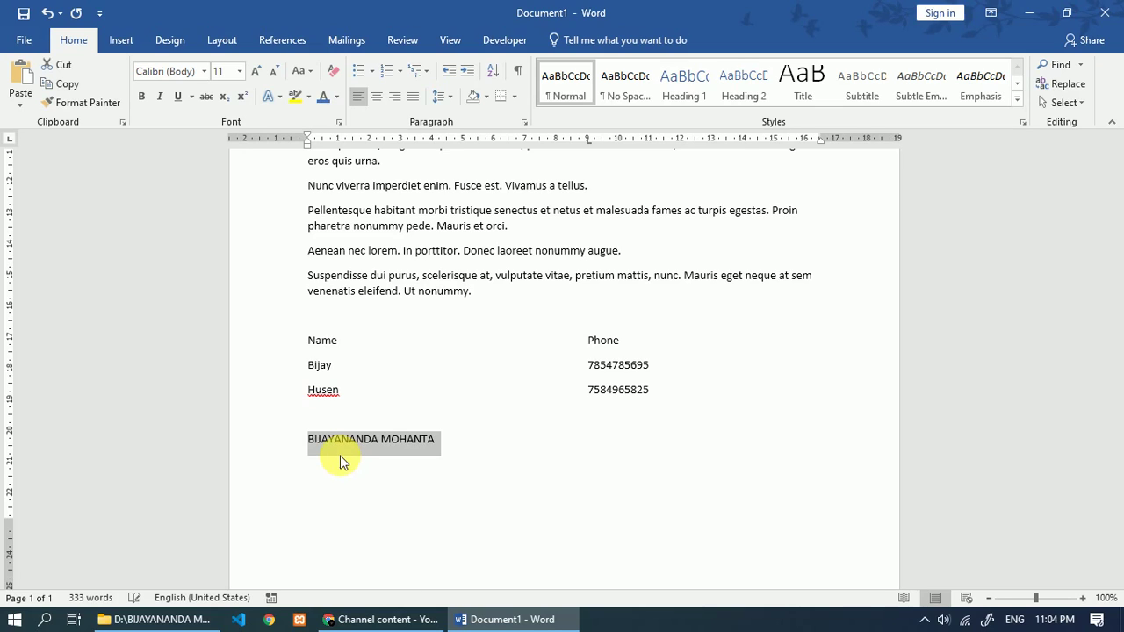
click(57, 83)
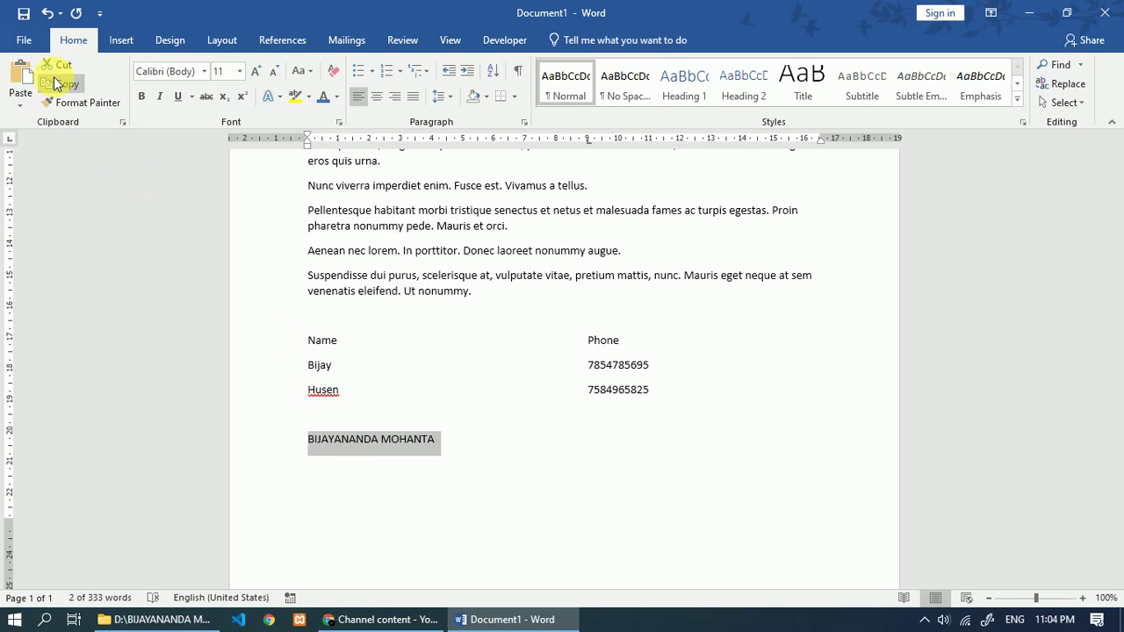
click(481, 449)
key(Return)
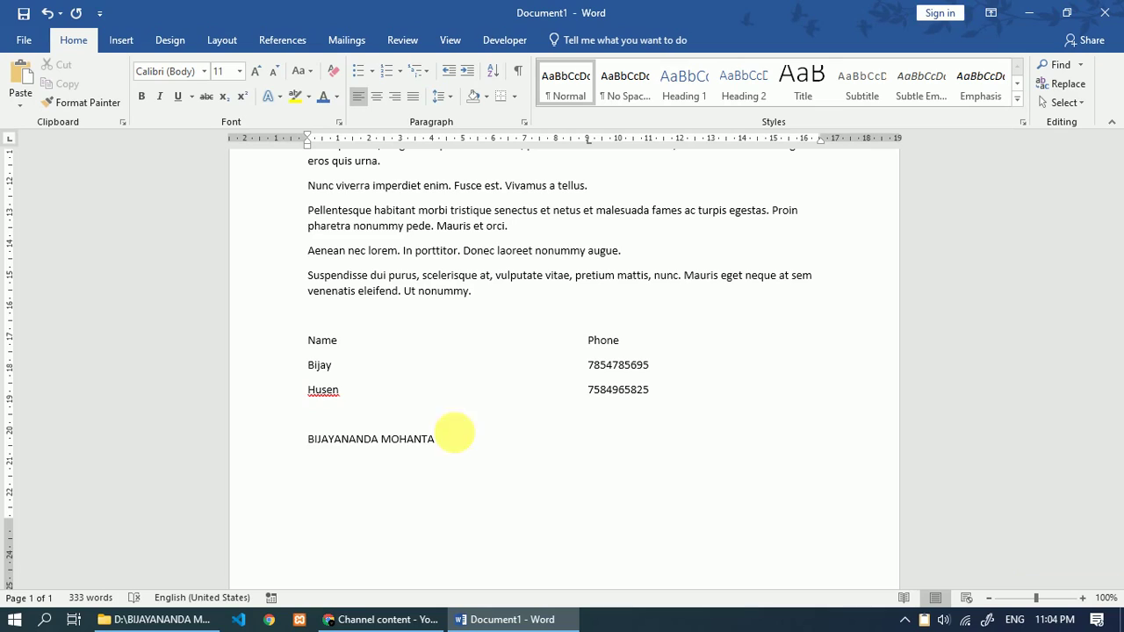
Paste the copied name on the next line as a picture and select it.
click(28, 102)
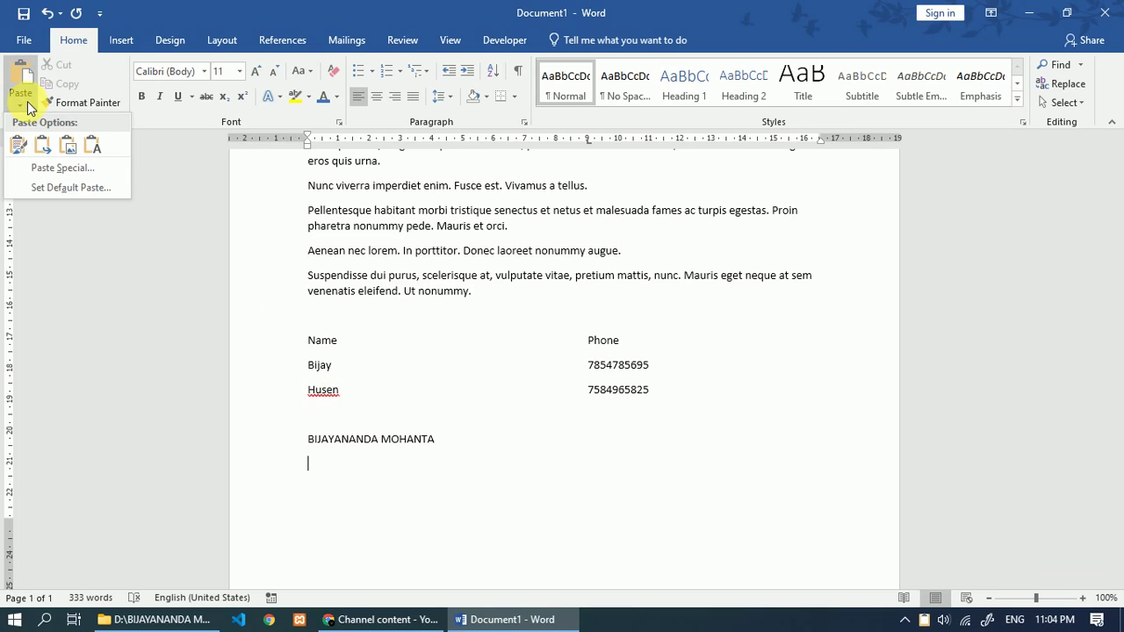
click(69, 145)
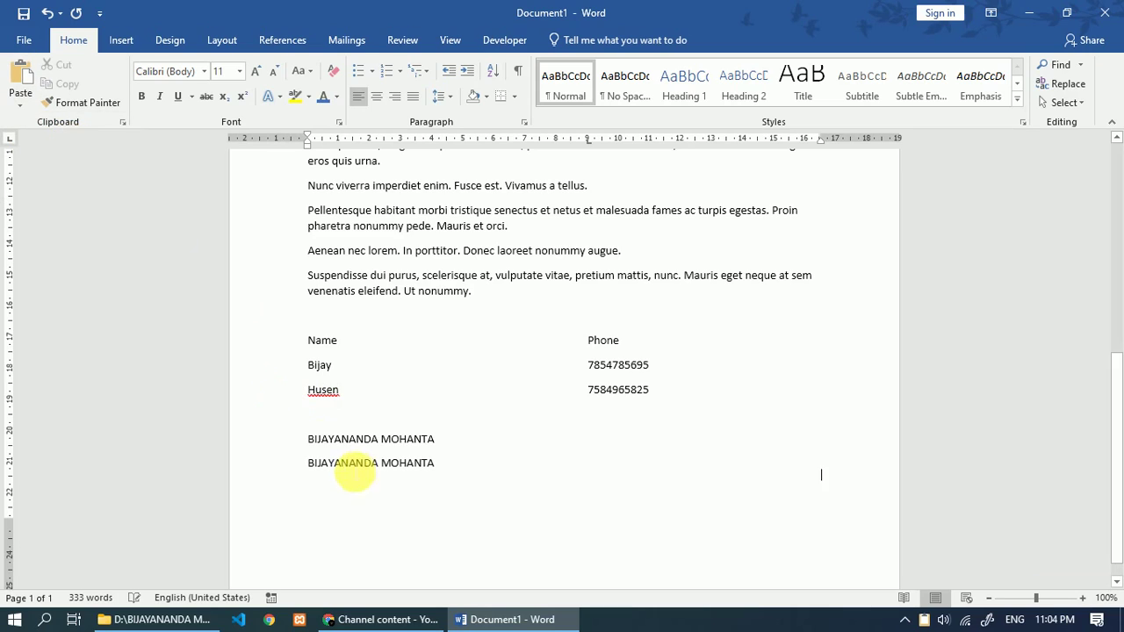
click(389, 478)
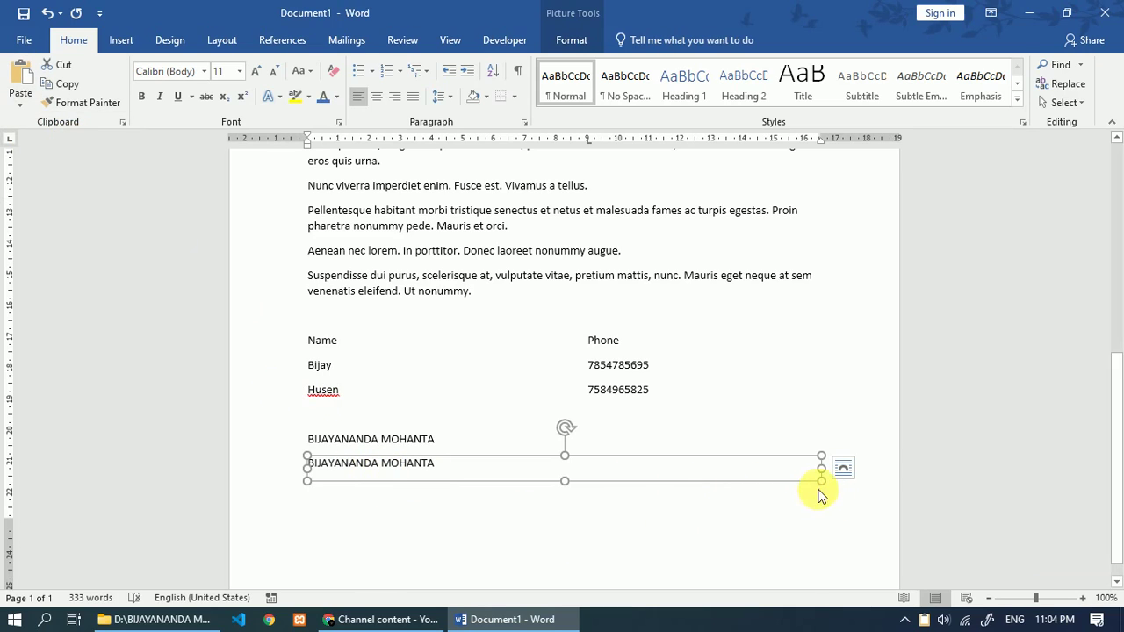
Crop the name picture's right side so it ends just after the text.
click(569, 40)
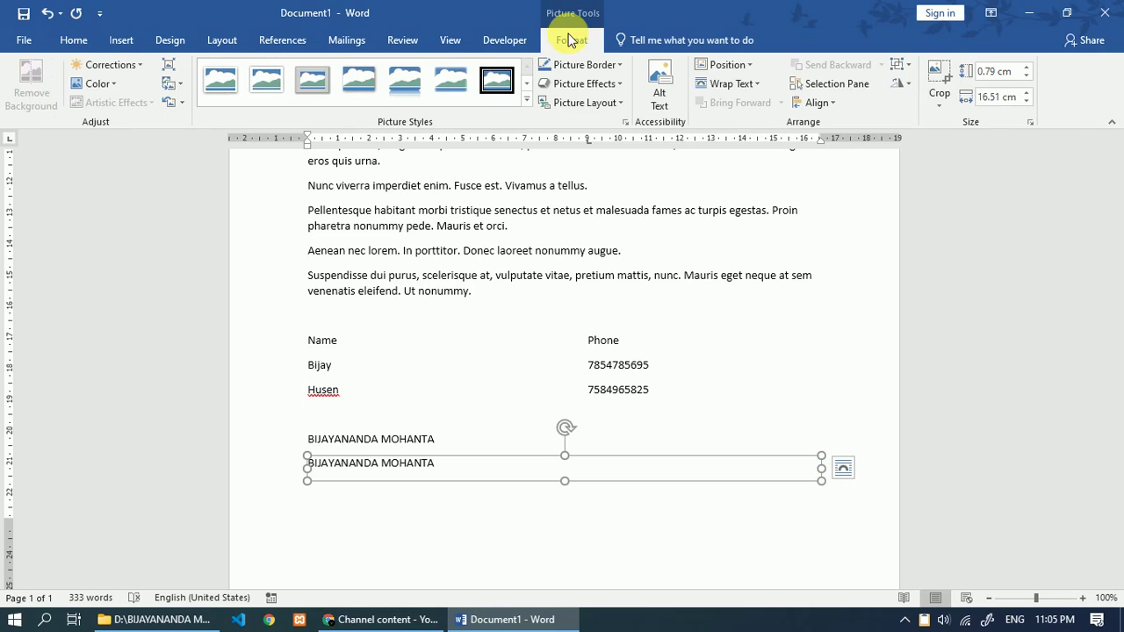
click(936, 72)
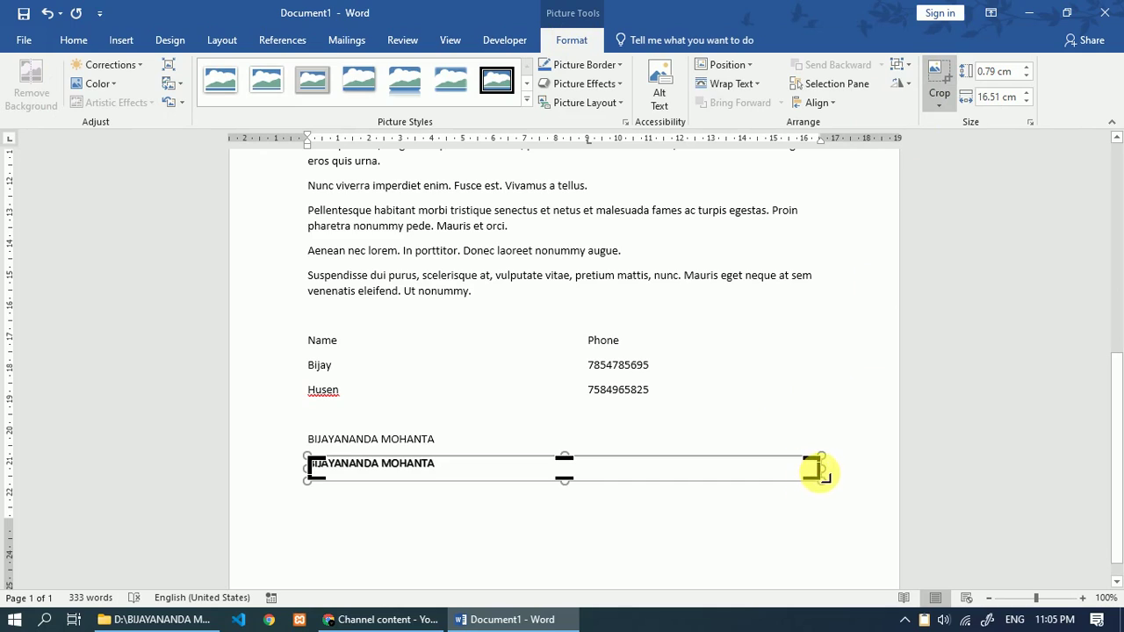
drag(815, 470, 445, 470)
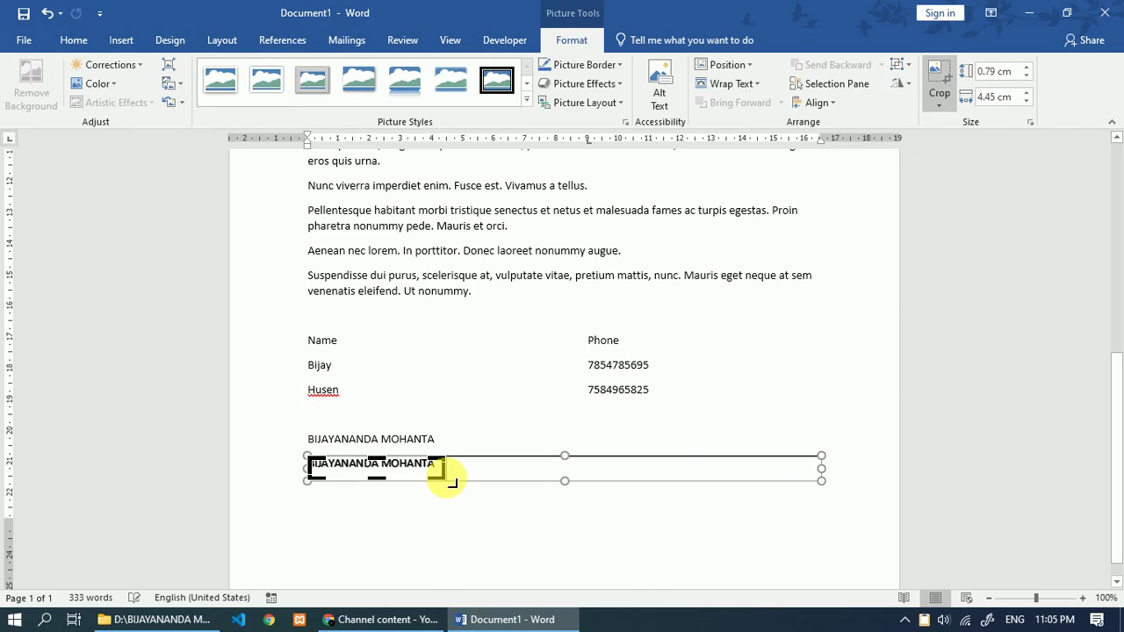
click(936, 77)
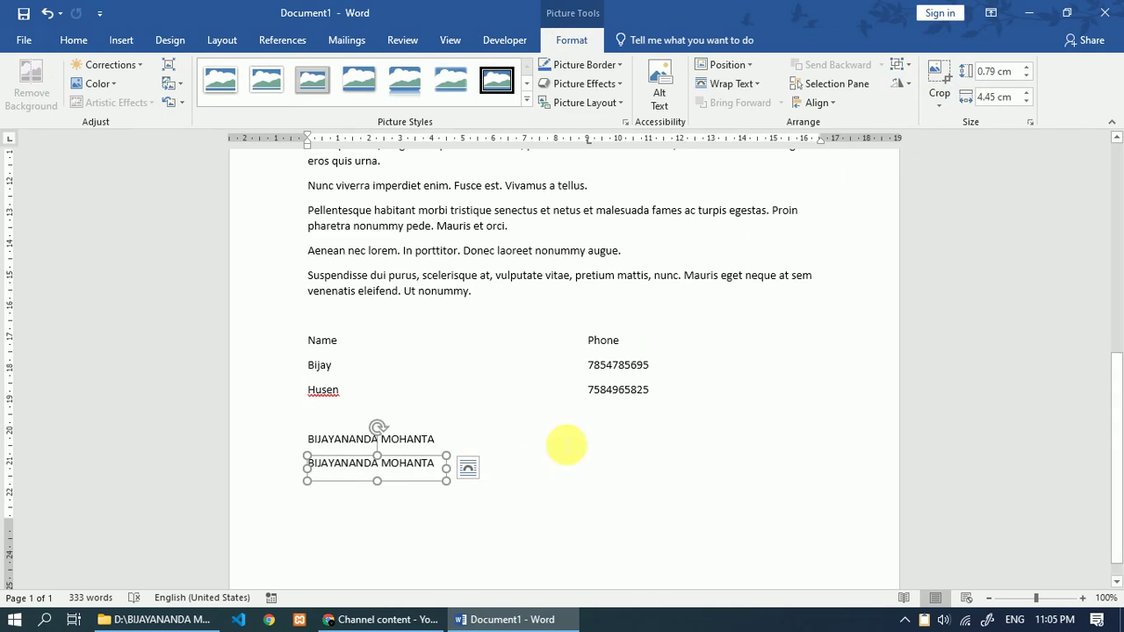
Enlarge the cropped name picture to 2.73 × 15.26 cm and deselect it.
drag(446, 481, 573, 532)
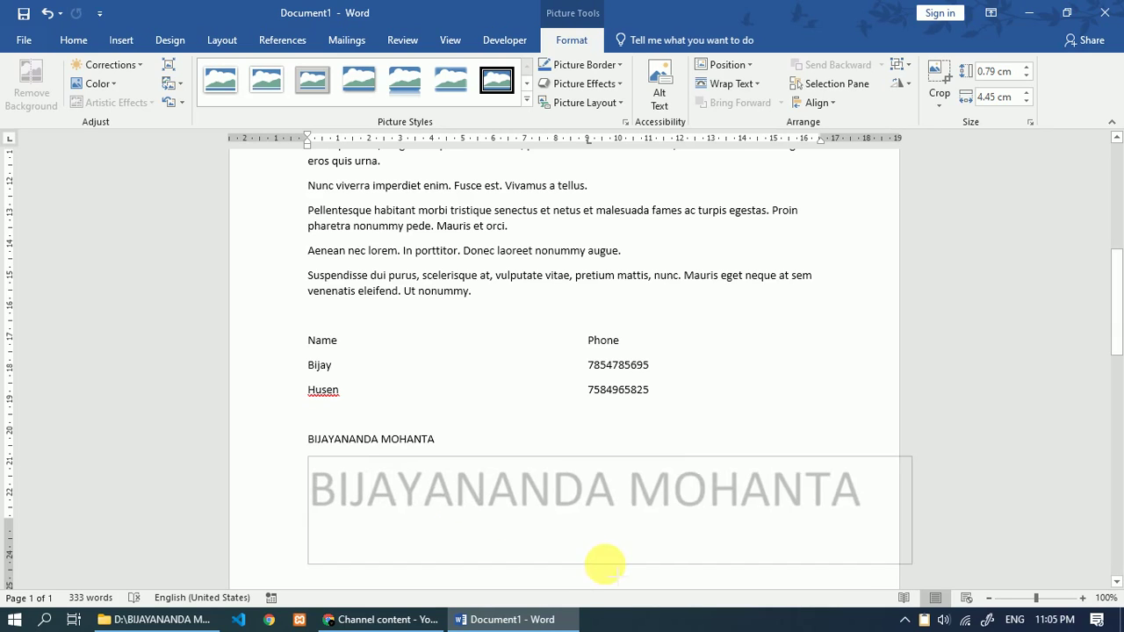
scroll(581, 508, down, 5)
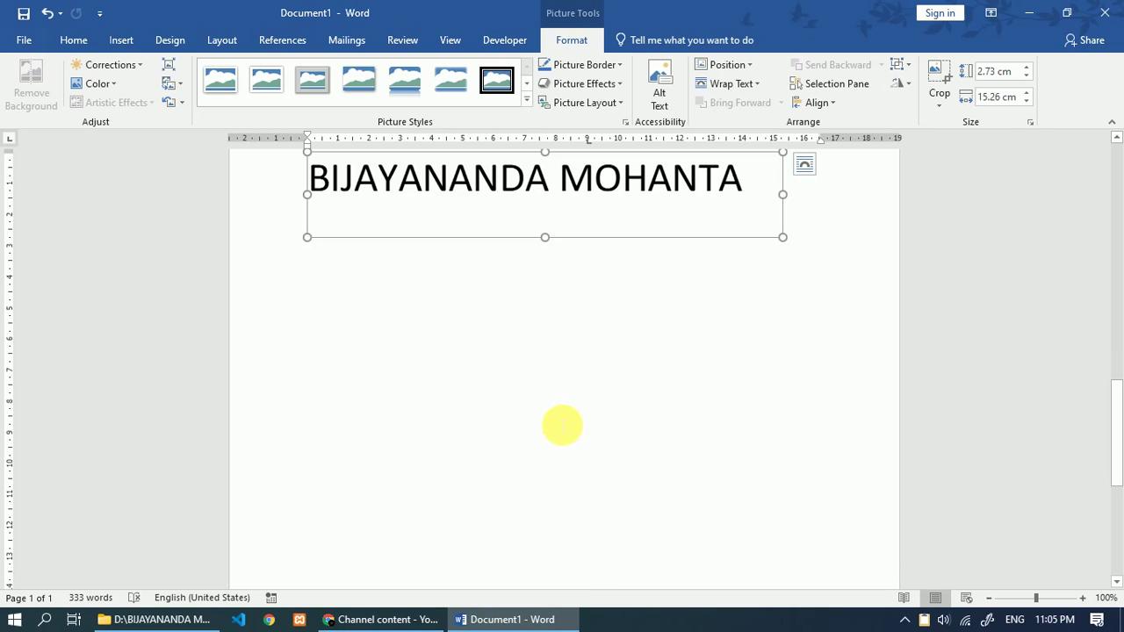
click(562, 427)
scroll(558, 423, up, 5)
scroll(563, 426, up, 4)
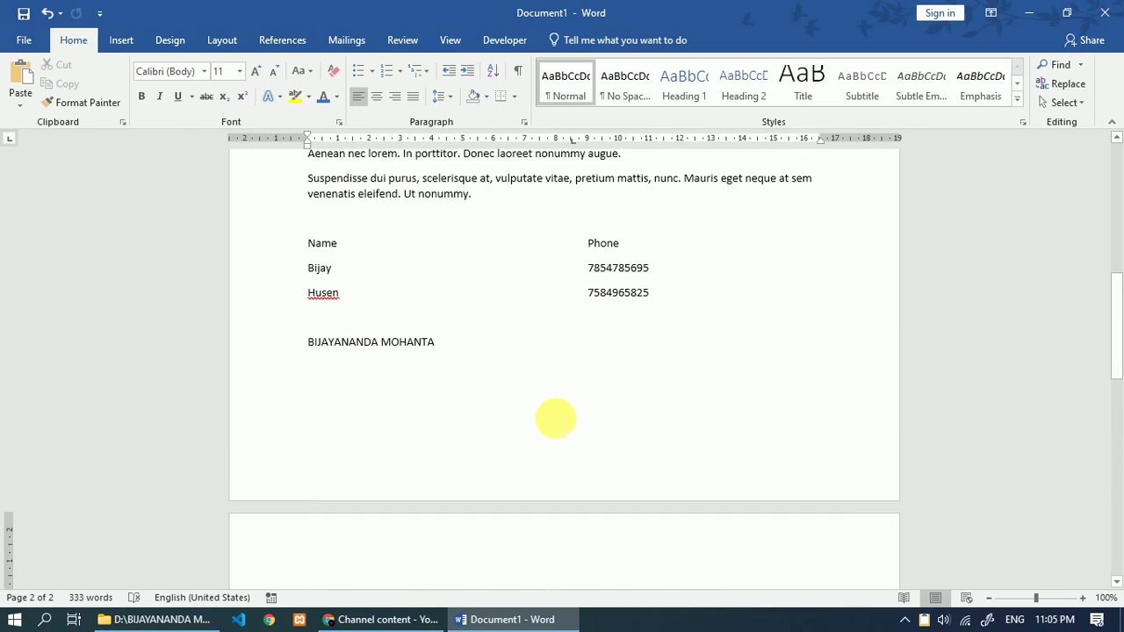
scroll(562, 425, down, 2)
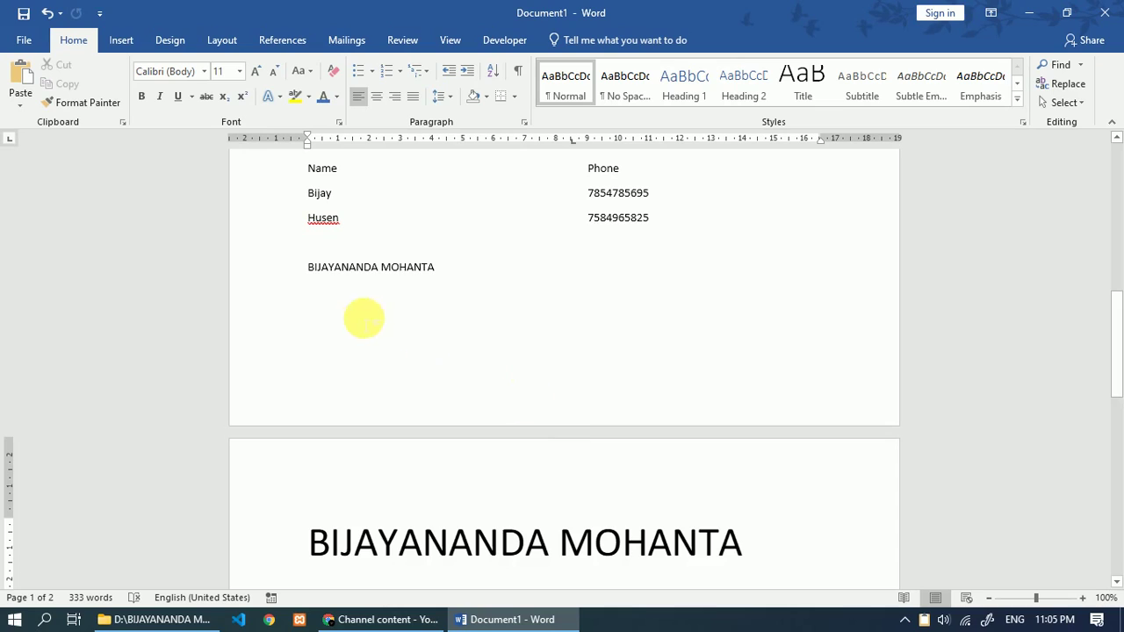
Delete the large name picture on page 2 and insert a page break after the name line.
click(357, 316)
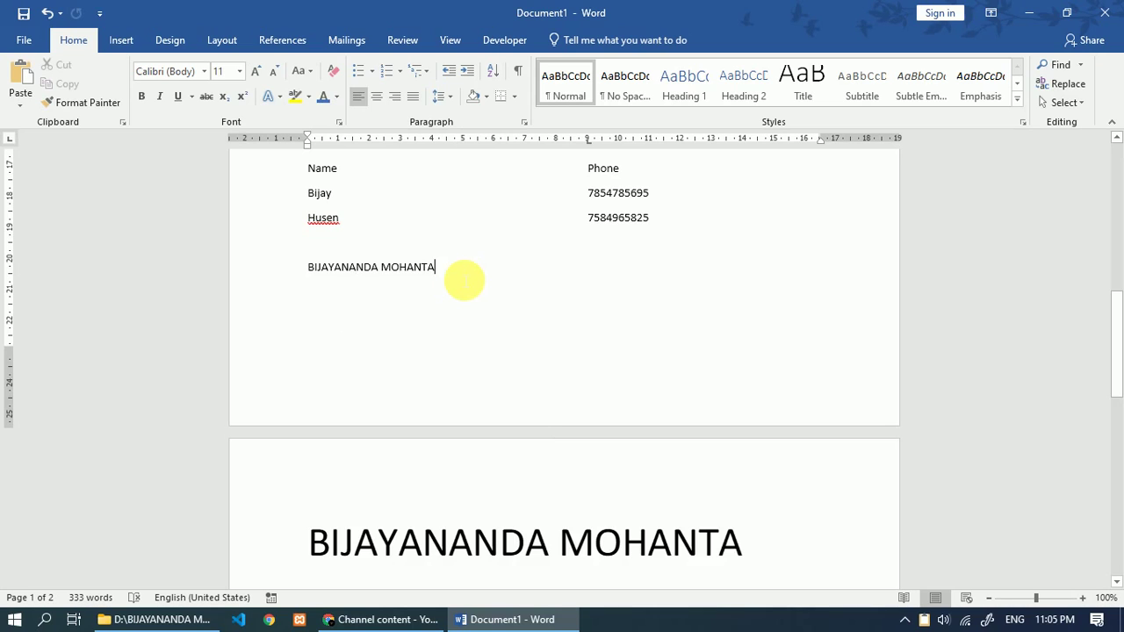
scroll(464, 281, down, 3)
click(542, 424)
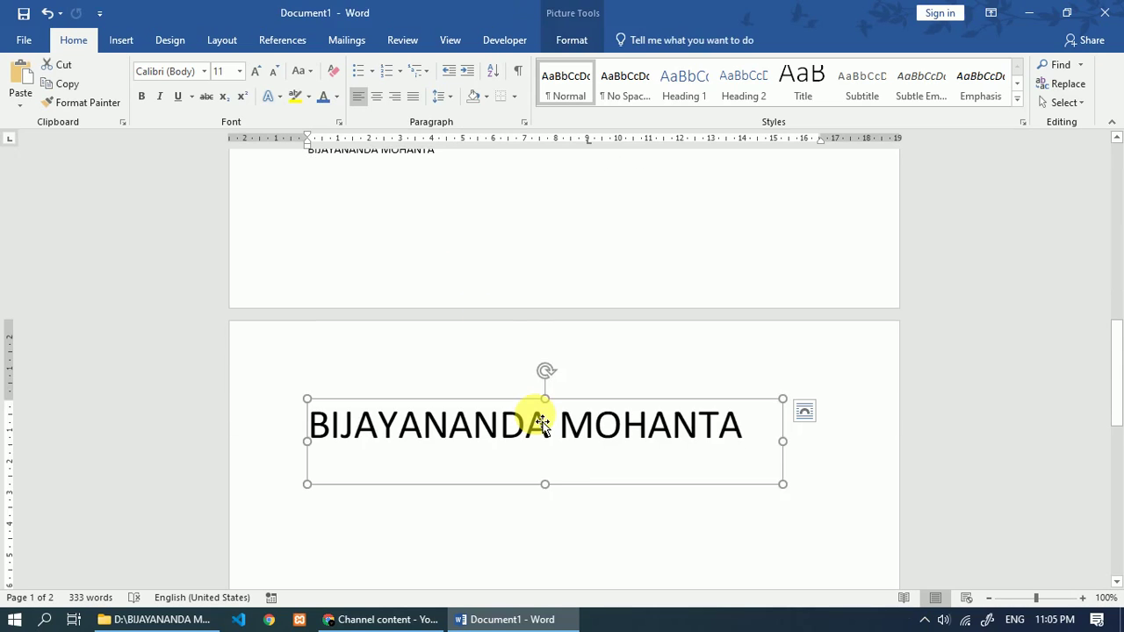
key(Delete)
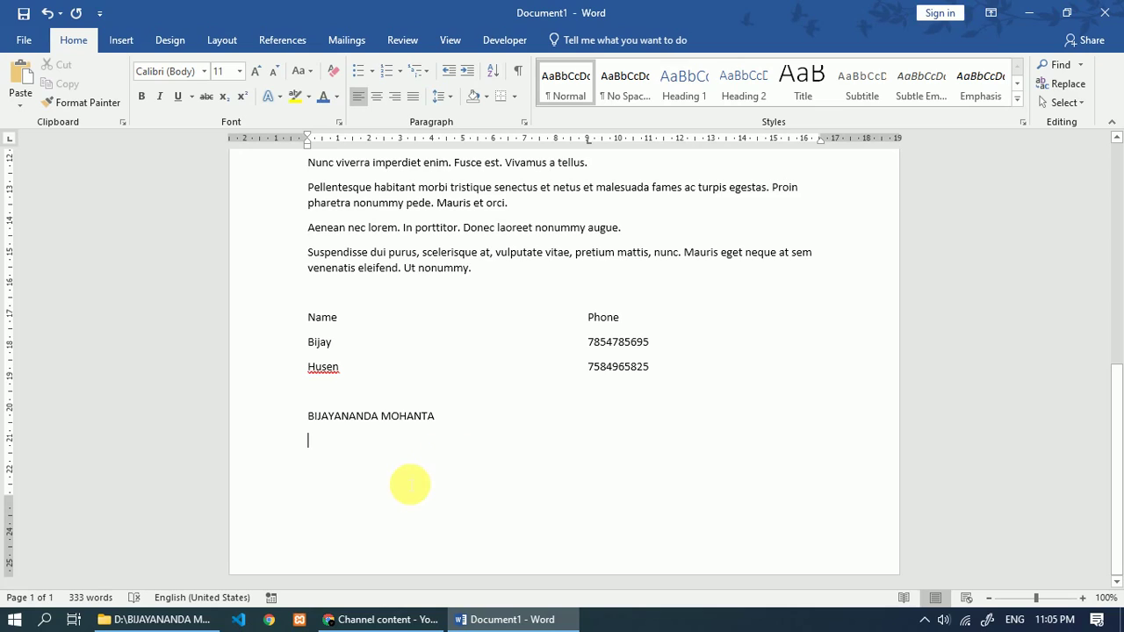
key(ctrl+Return)
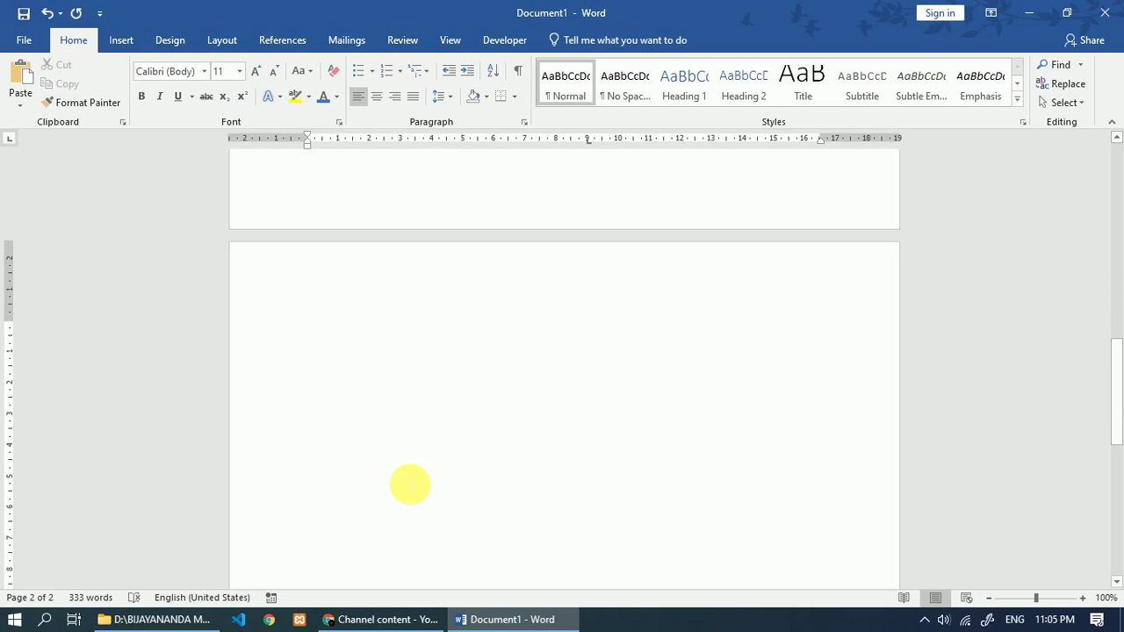
Type the pattern +----+-----+-----+----+ at the top of page 2.
click(121, 40)
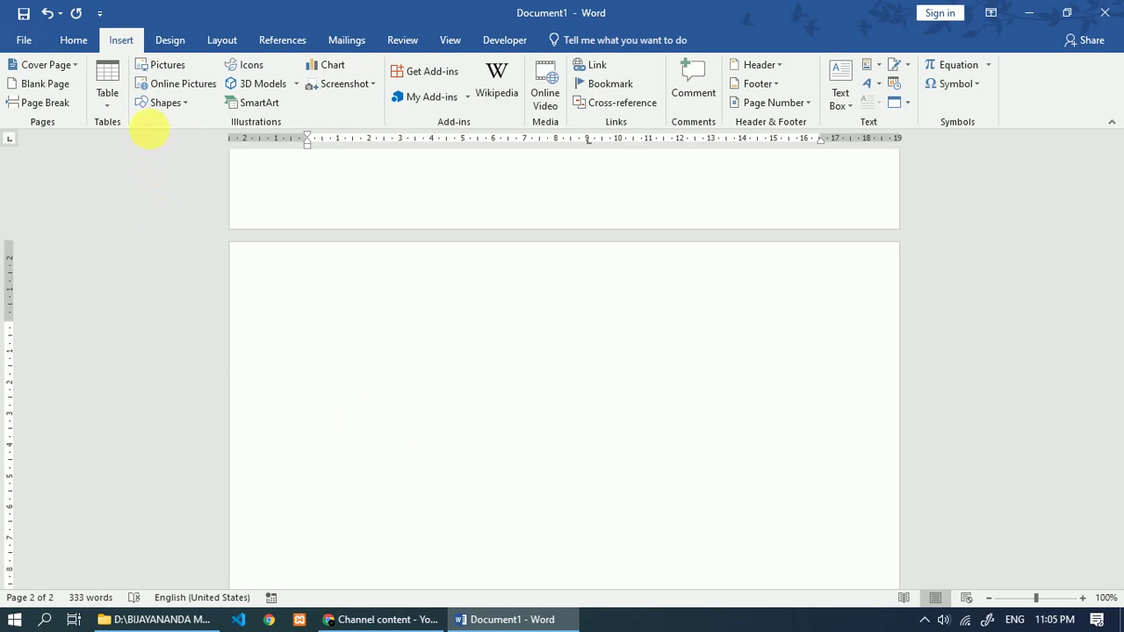
click(115, 95)
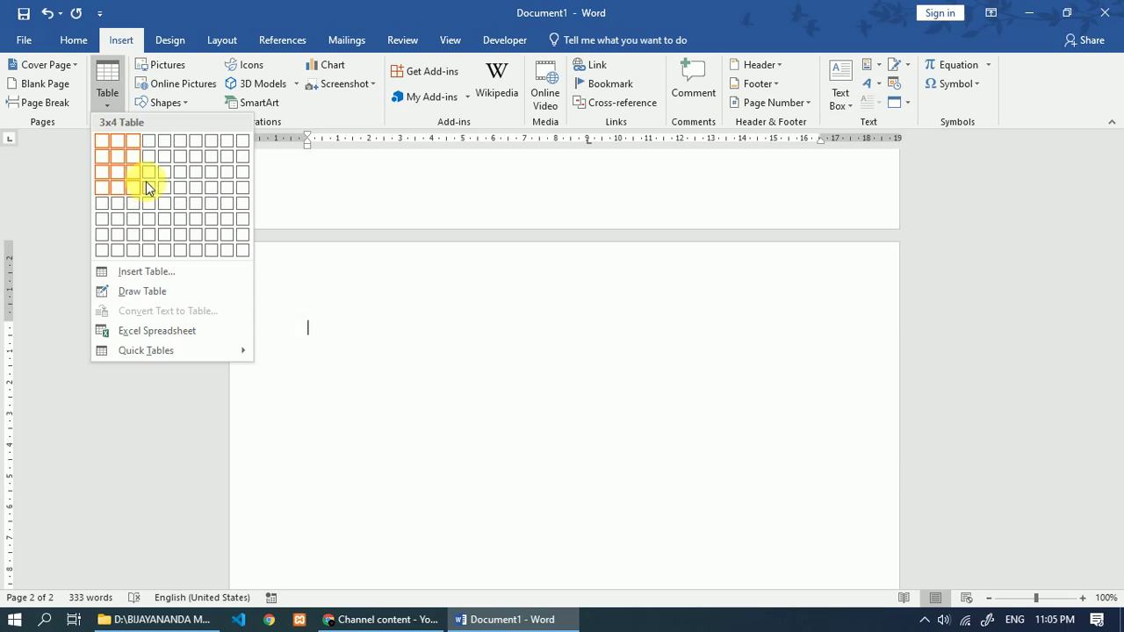
click(114, 76)
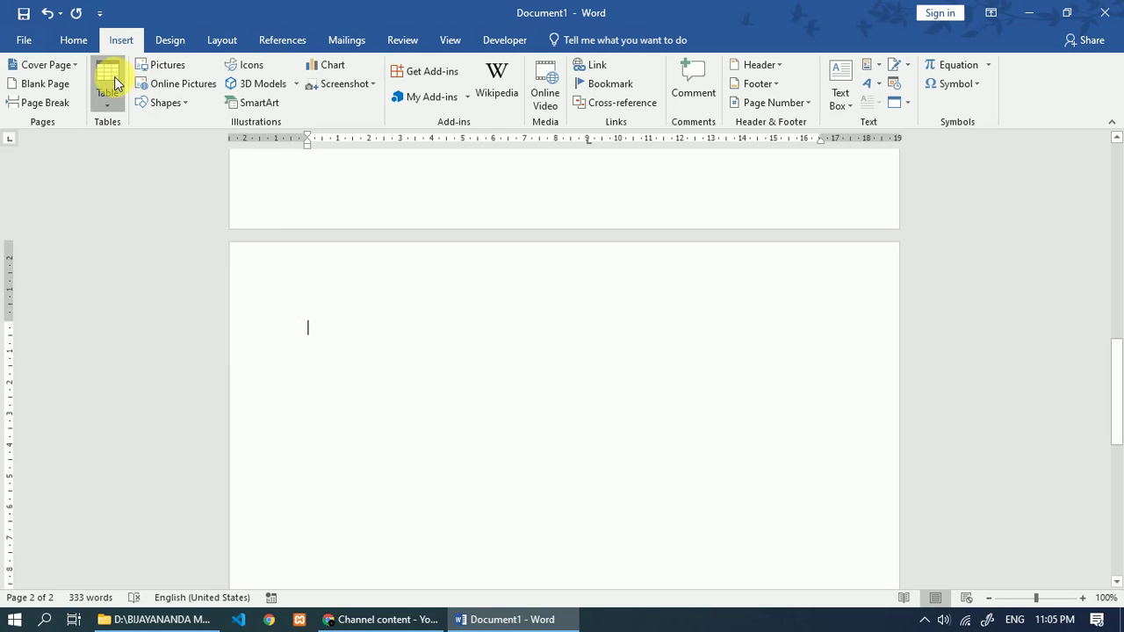
click(79, 42)
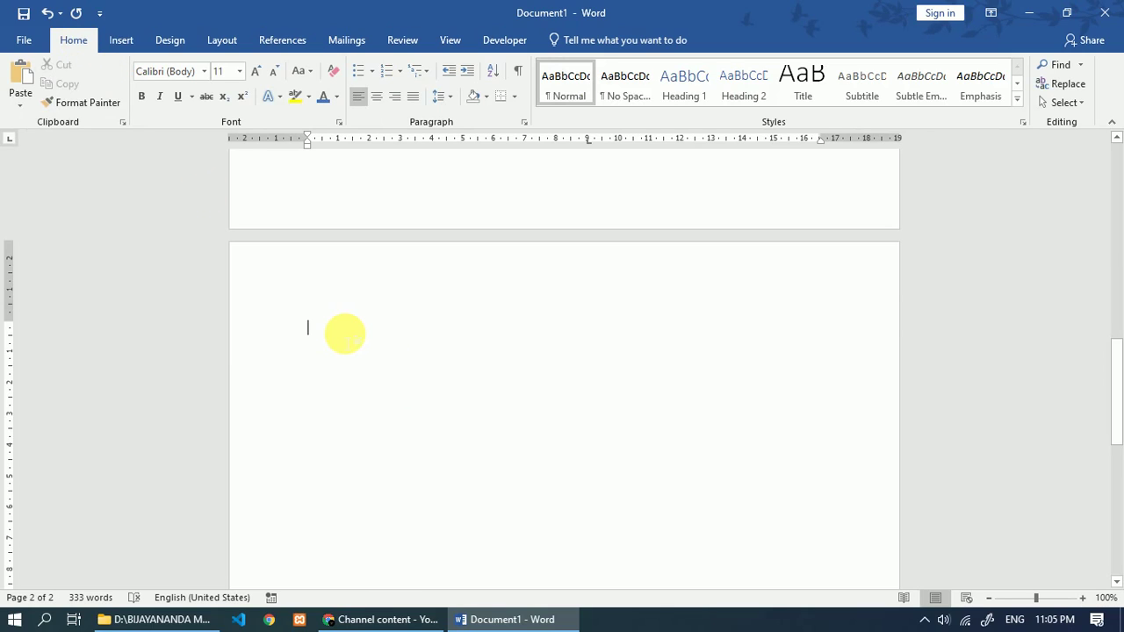
click(345, 333)
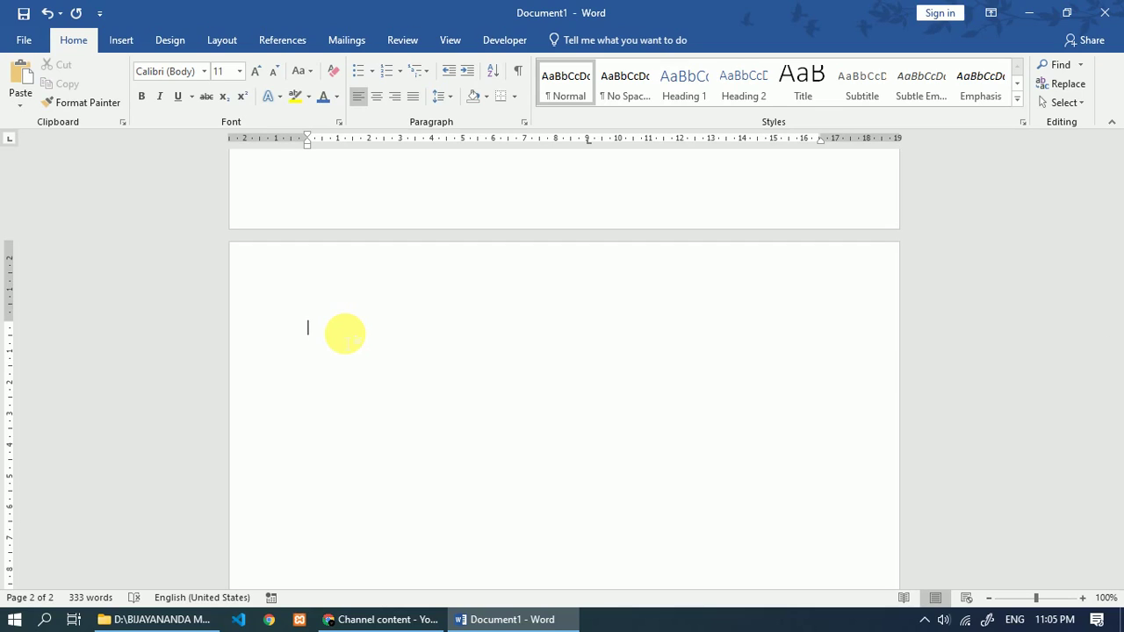
text(+----)
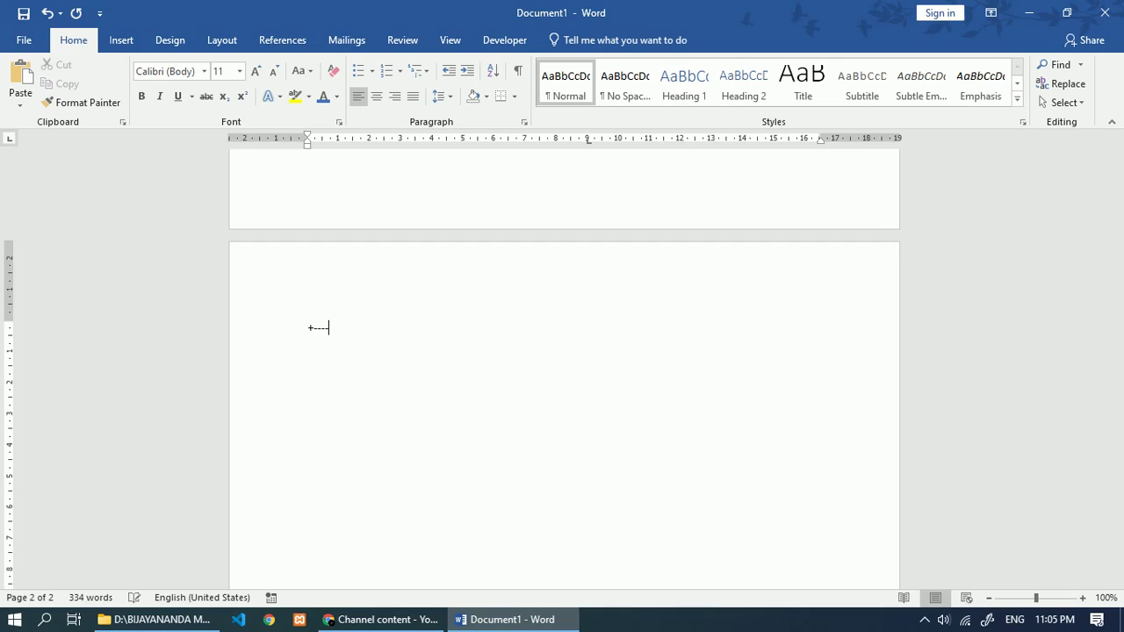
text(+-----+)
text(-----+---)
text(-+-)
key(BackSpace)
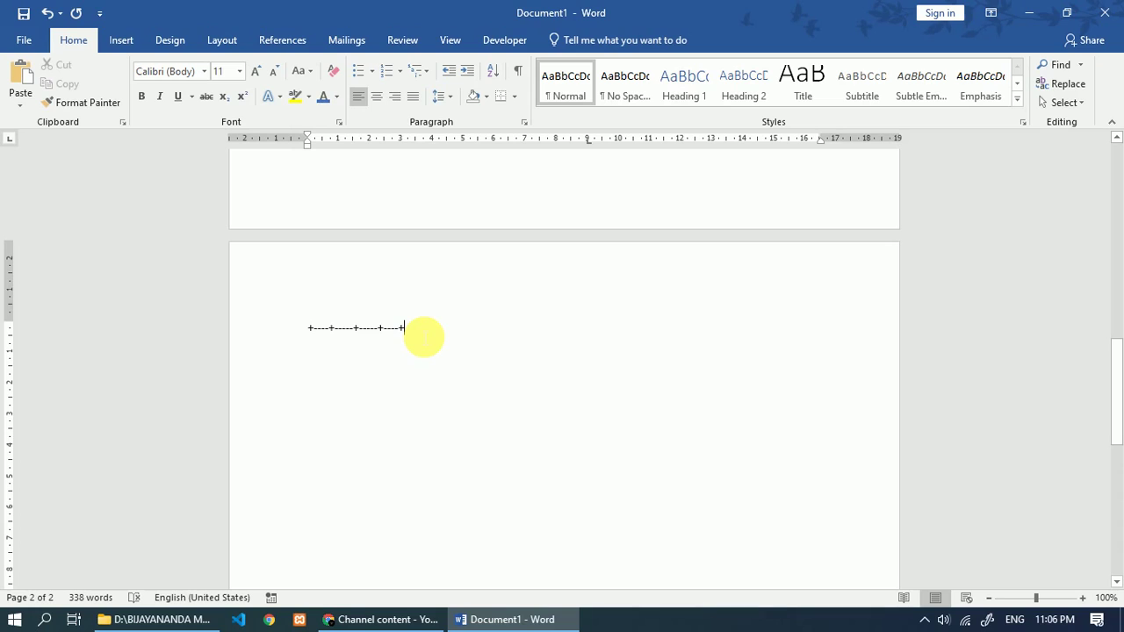
Auto-convert the plus-dash pattern into a four-column table and widen it across the page.
key(Return)
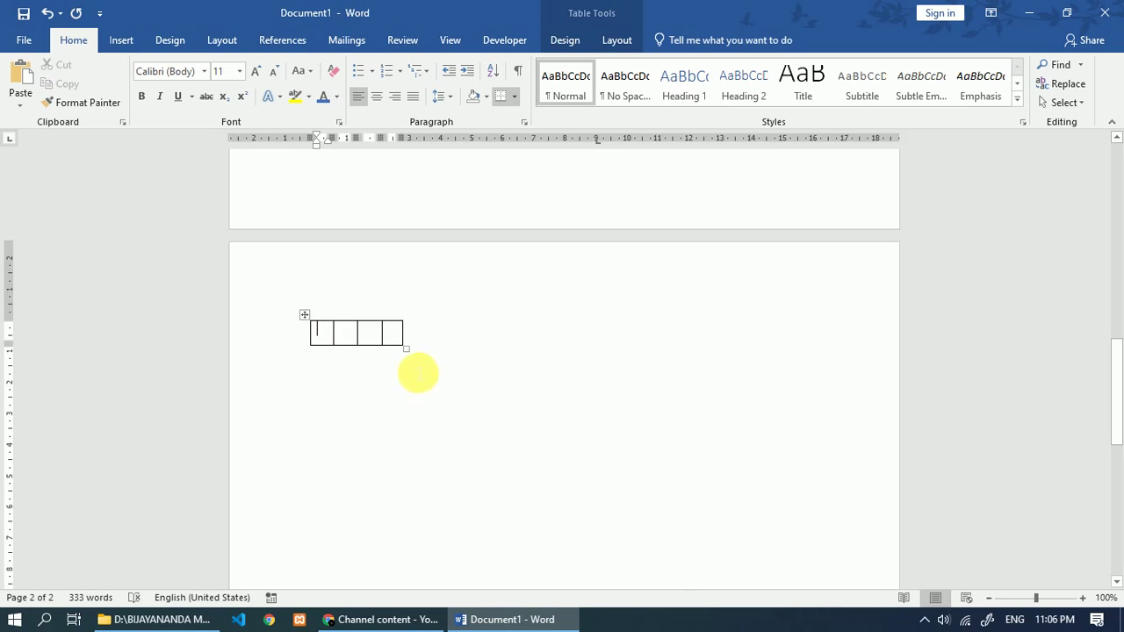
mouse_move(406, 349)
mouse_down()
mouse_move(782, 365)
mouse_move(820, 345)
mouse_up()
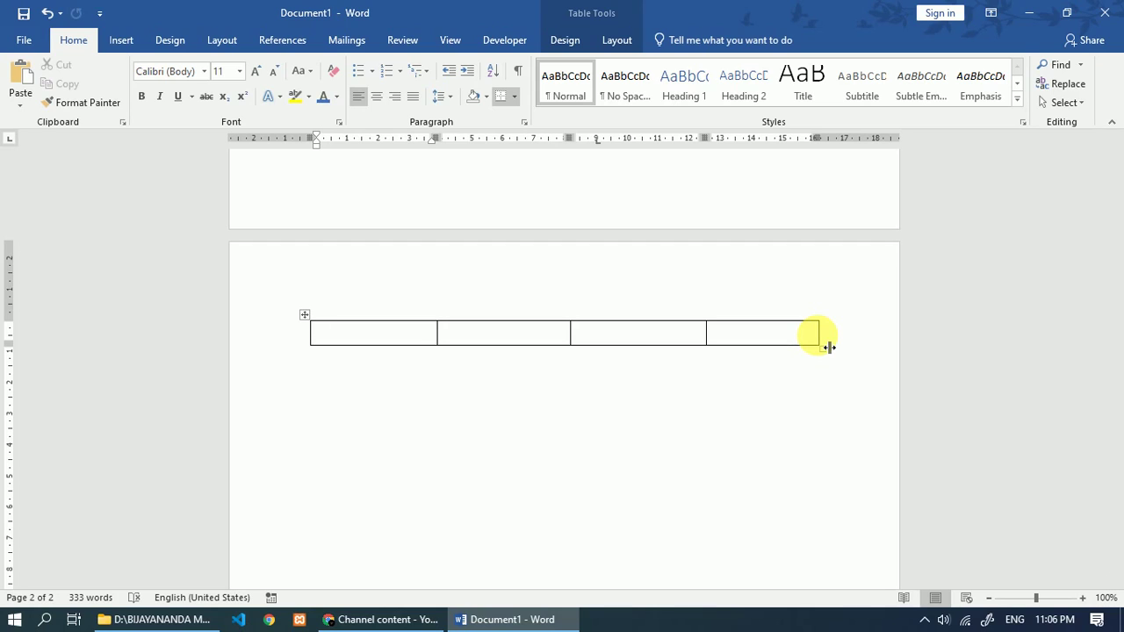
click(323, 375)
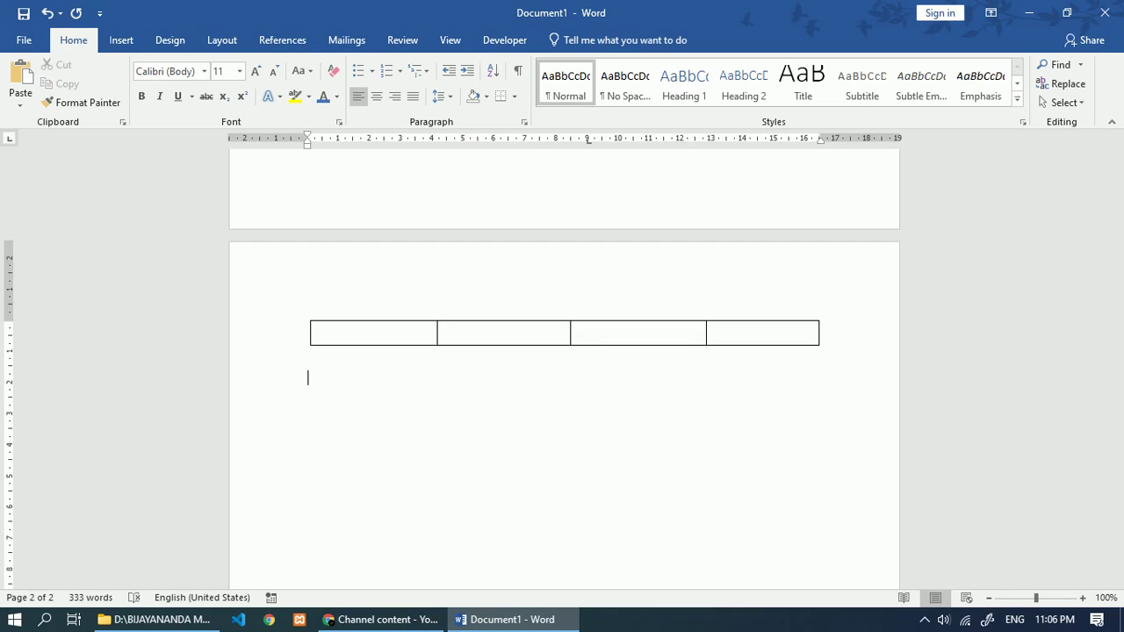
click(121, 41)
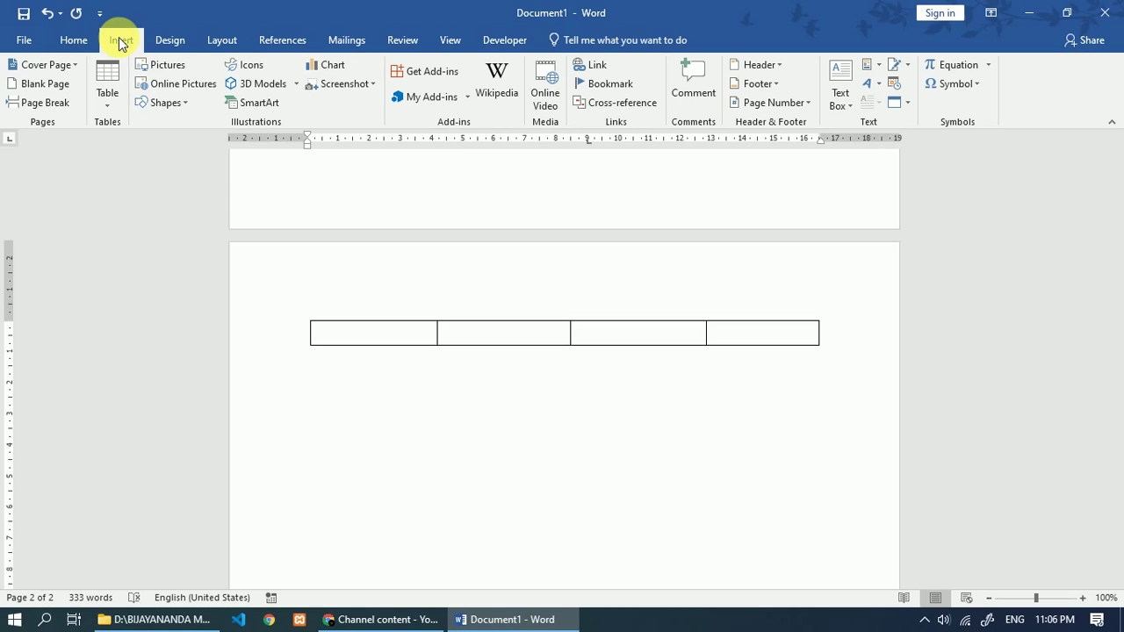
Insert the picture 1480661591237069.png below the table, then deselect it.
click(159, 104)
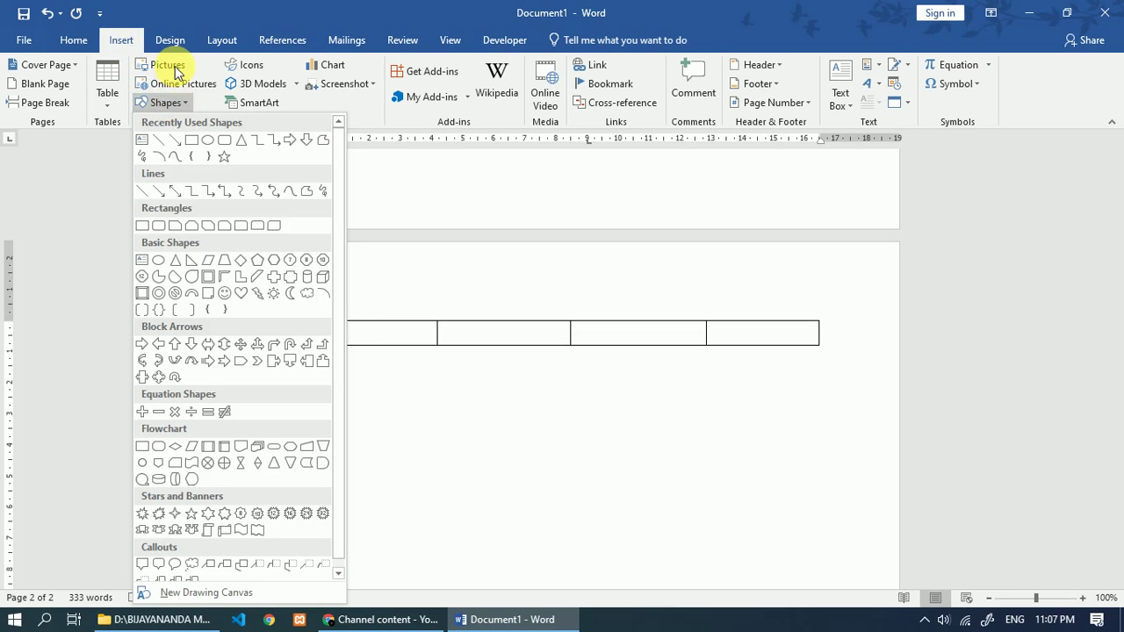
click(174, 70)
click(174, 69)
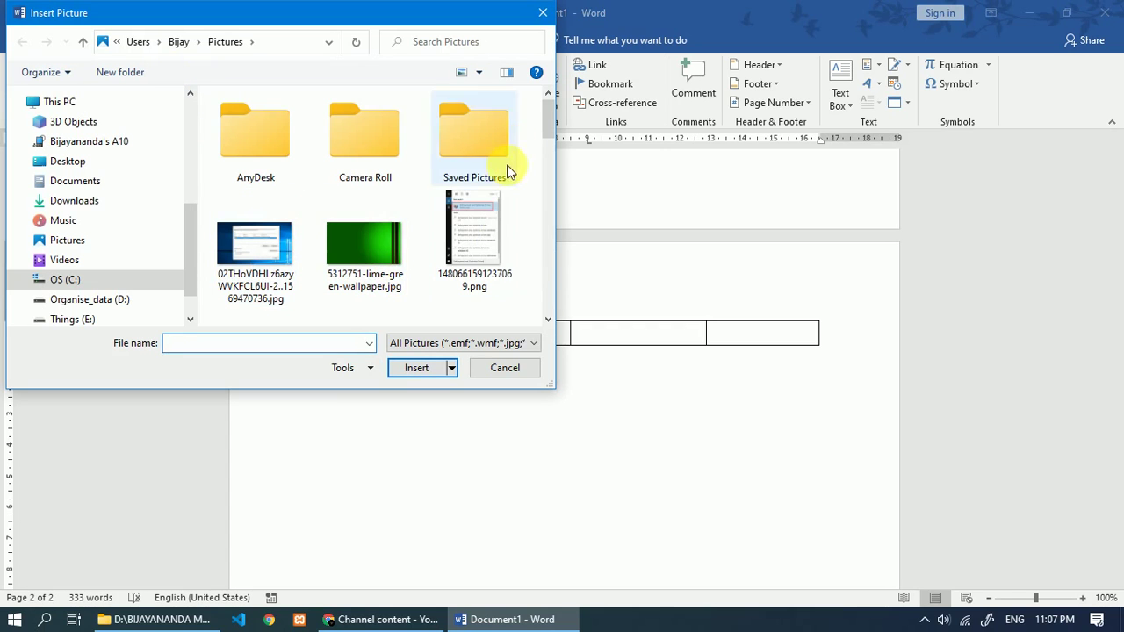
drag(546, 117, 546, 123)
click(473, 188)
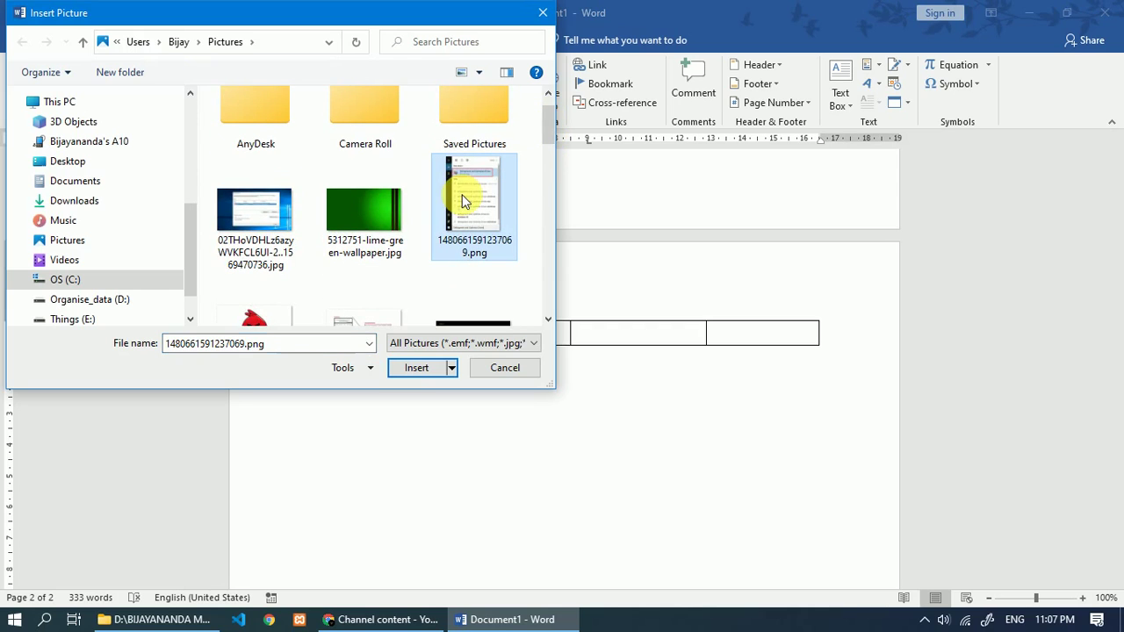
click(406, 369)
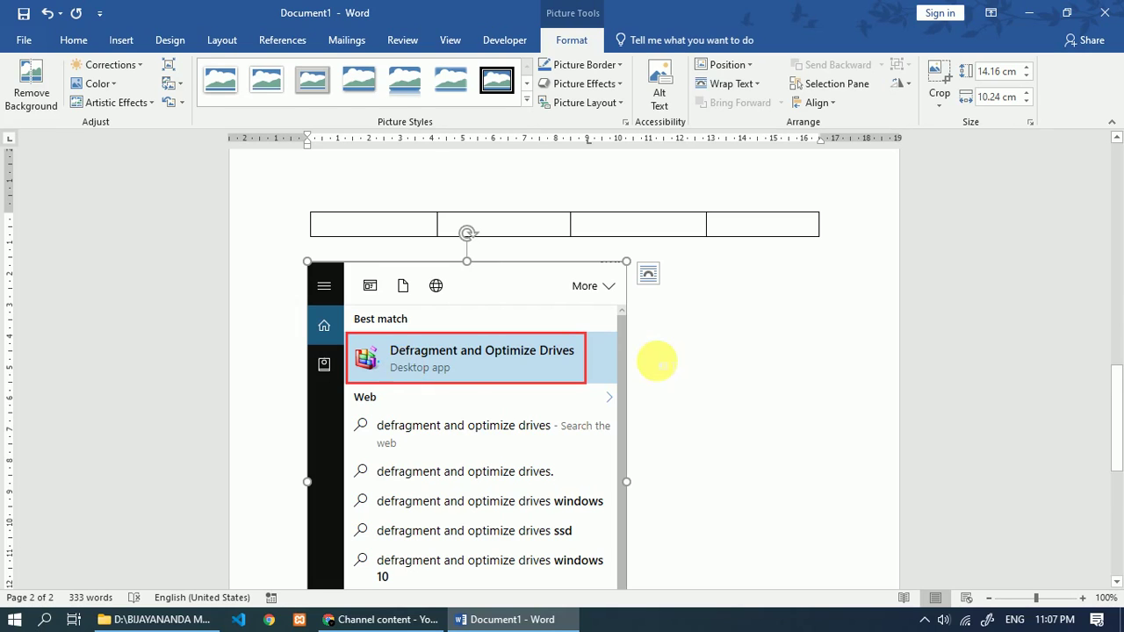
click(663, 360)
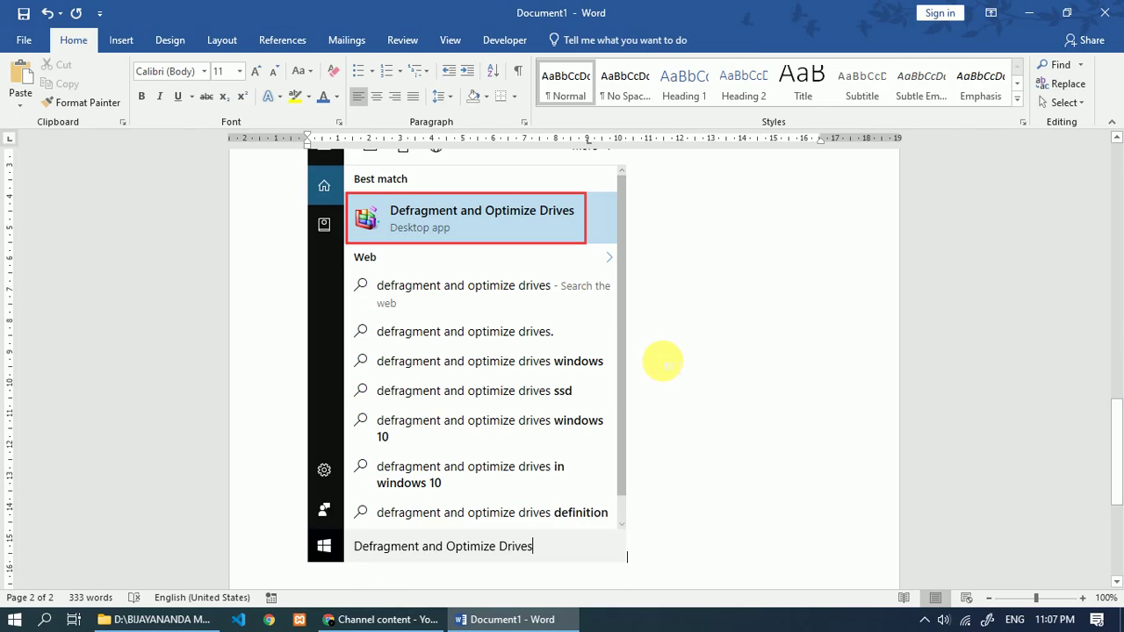
click(663, 361)
scroll(665, 367, up, 5)
scroll(667, 367, down, 6)
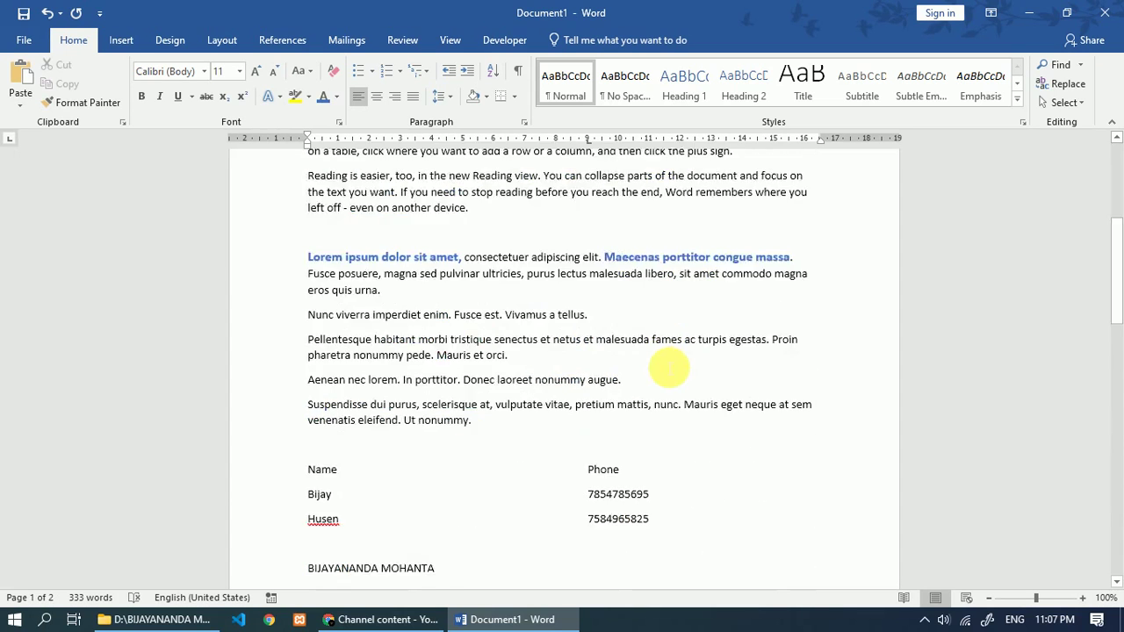
key(super)
scroll(669, 366, down, 2)
scroll(663, 360, down, 3)
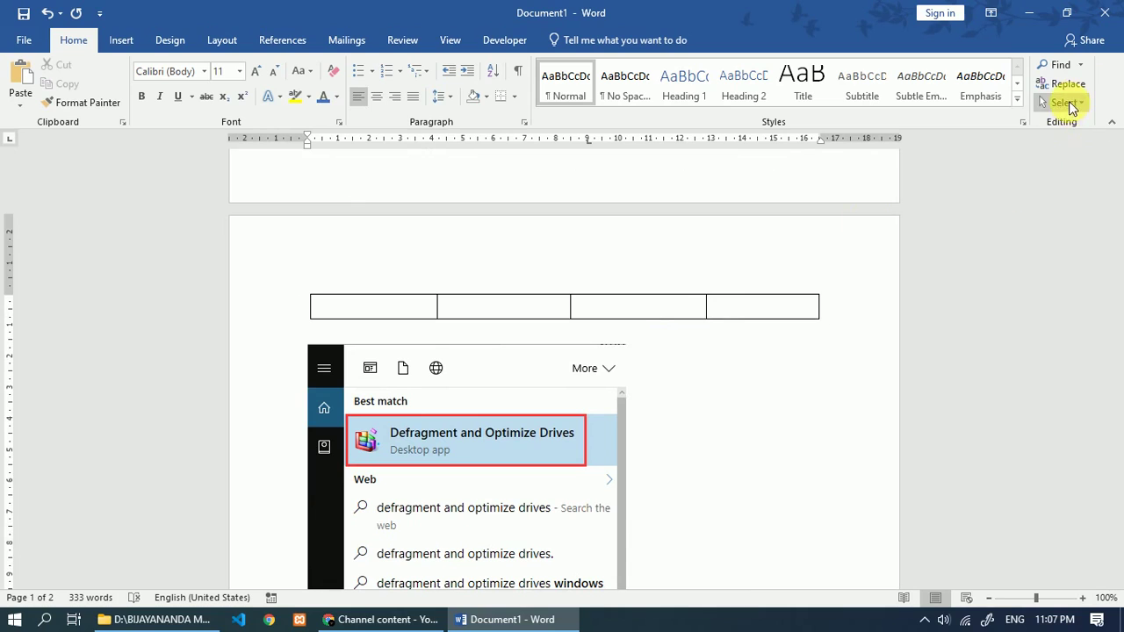
click(1069, 102)
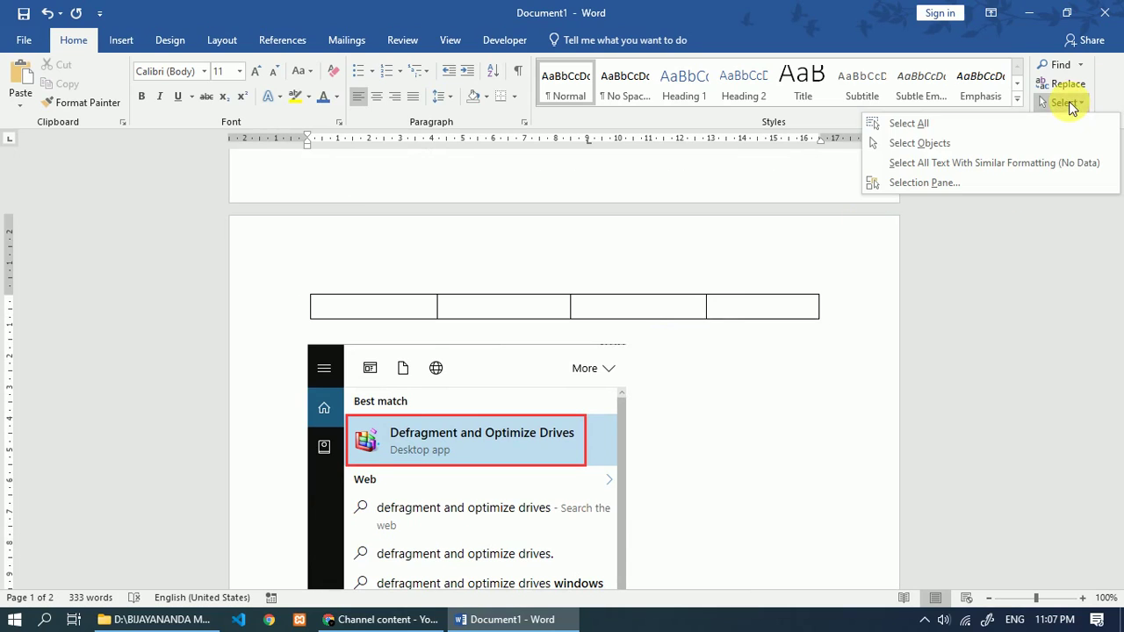
click(952, 184)
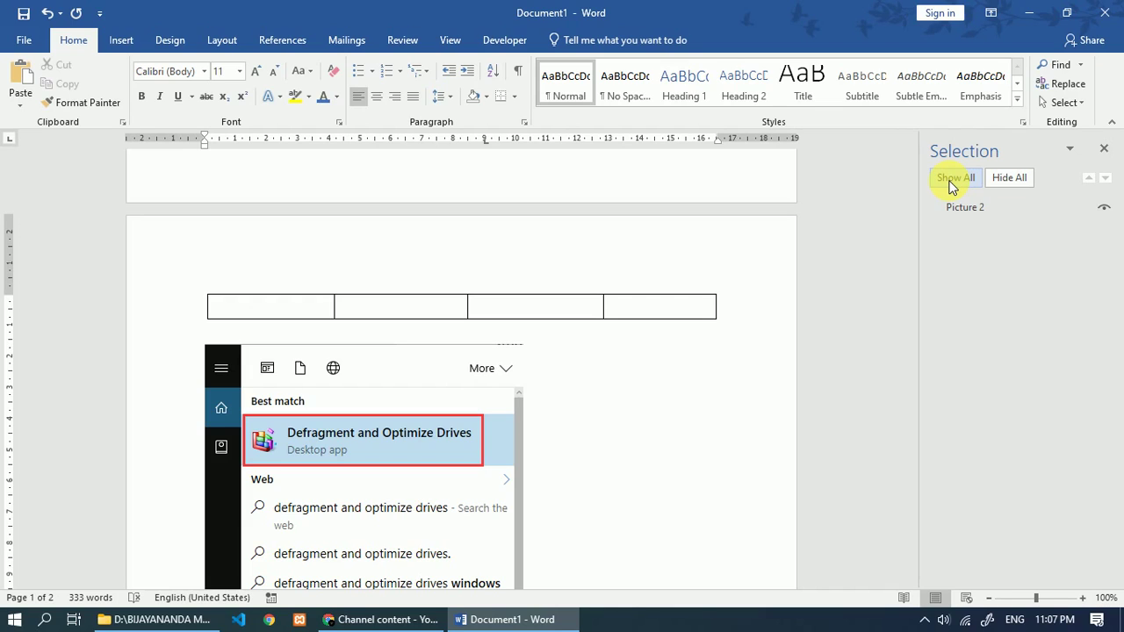
click(1106, 209)
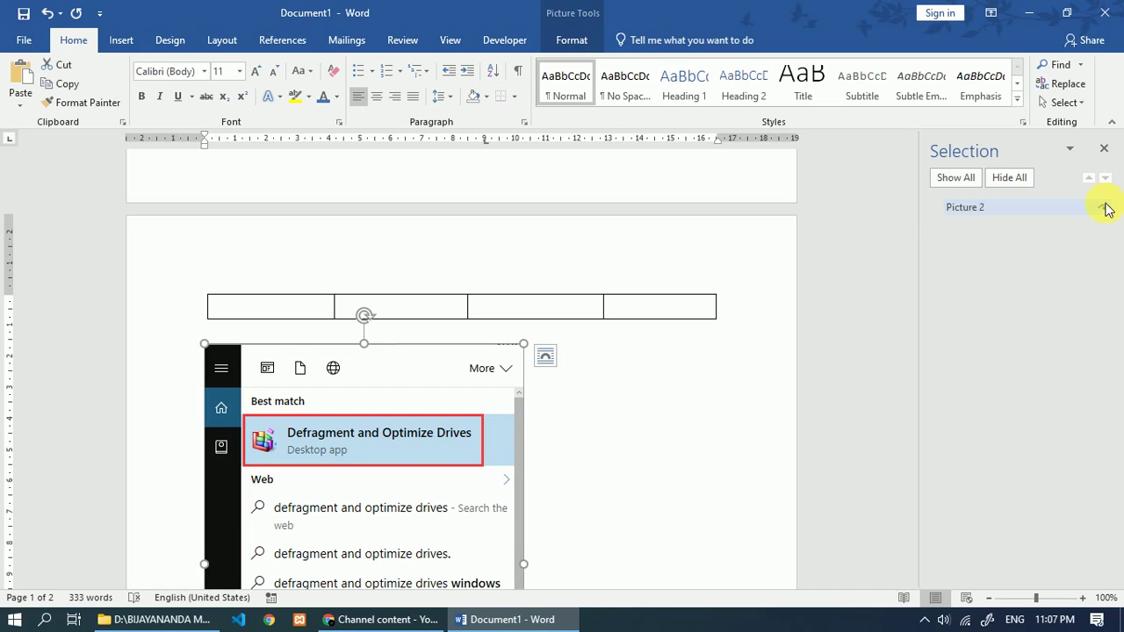
click(1106, 209)
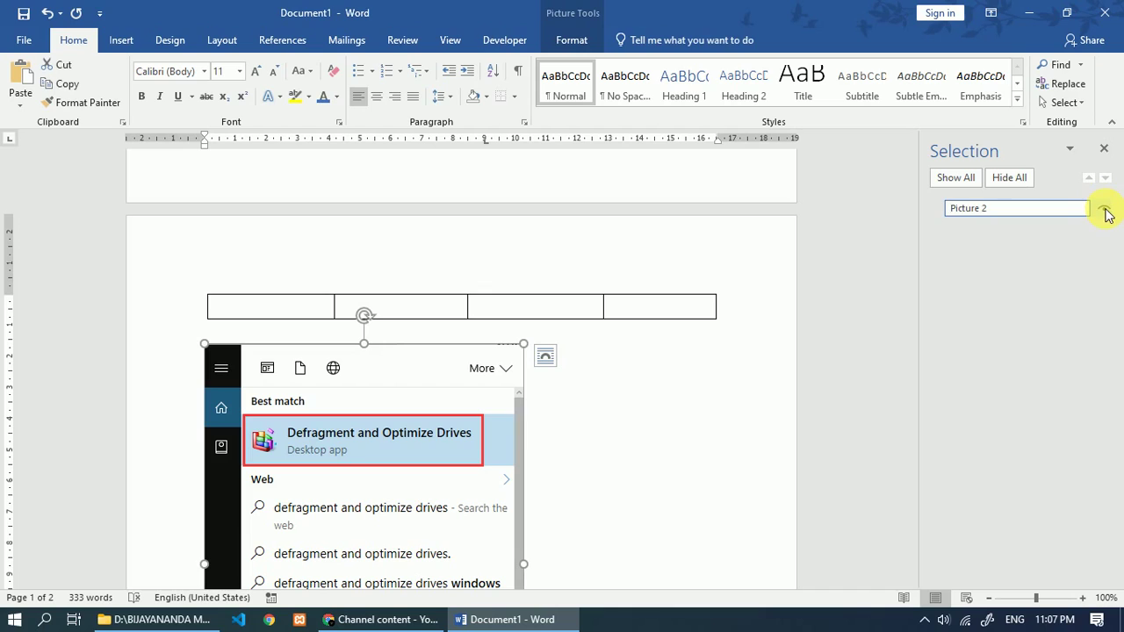
click(1021, 178)
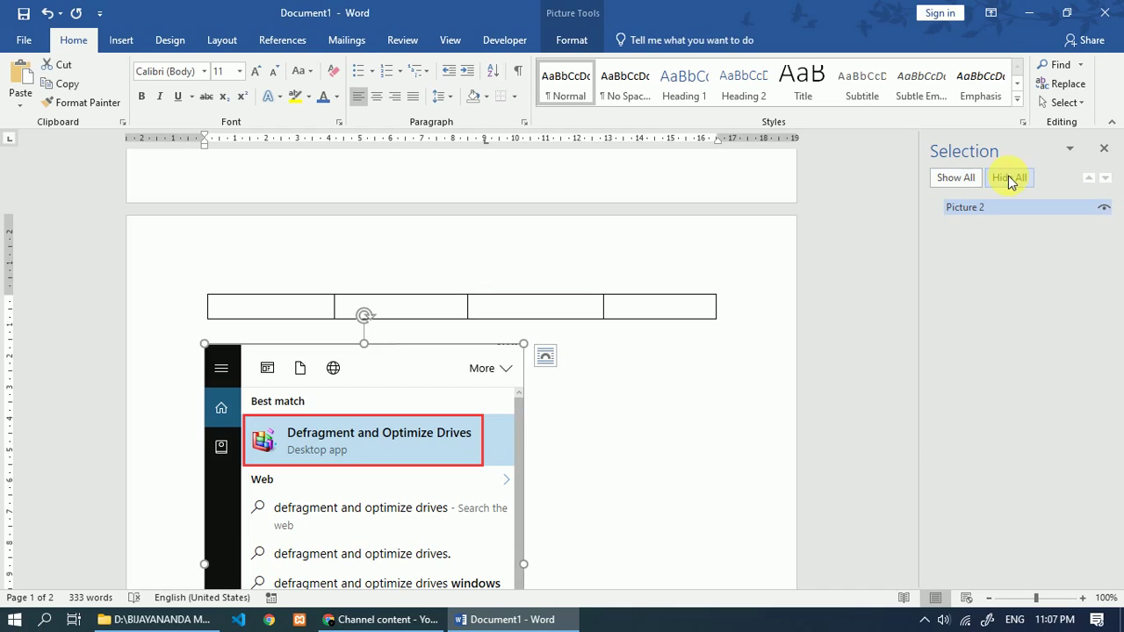
click(1010, 180)
click(1005, 177)
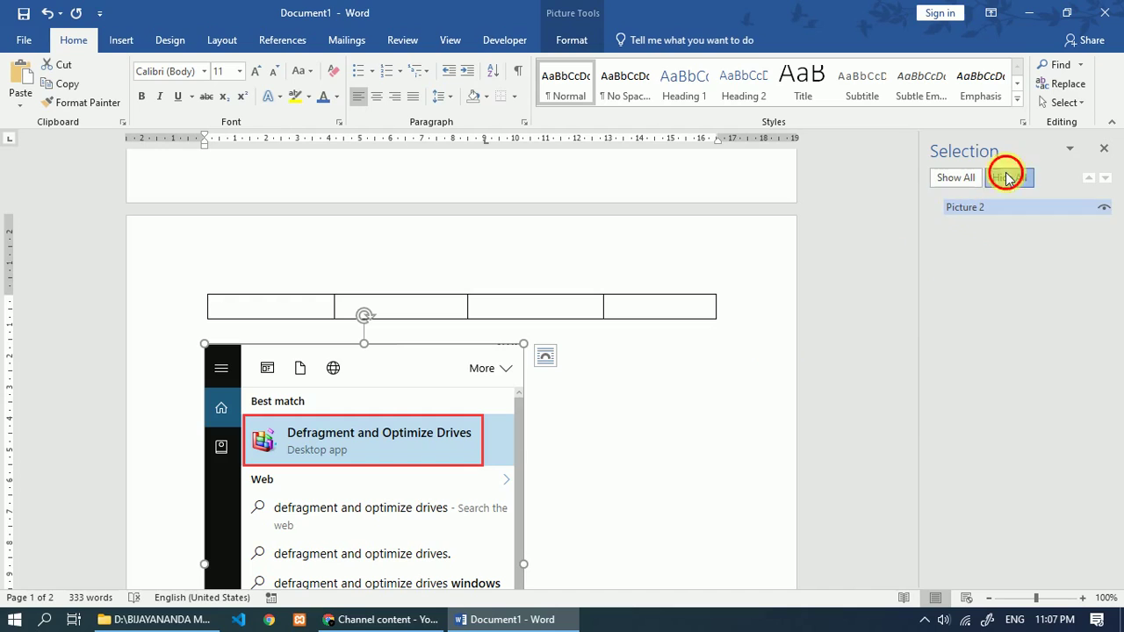
click(970, 178)
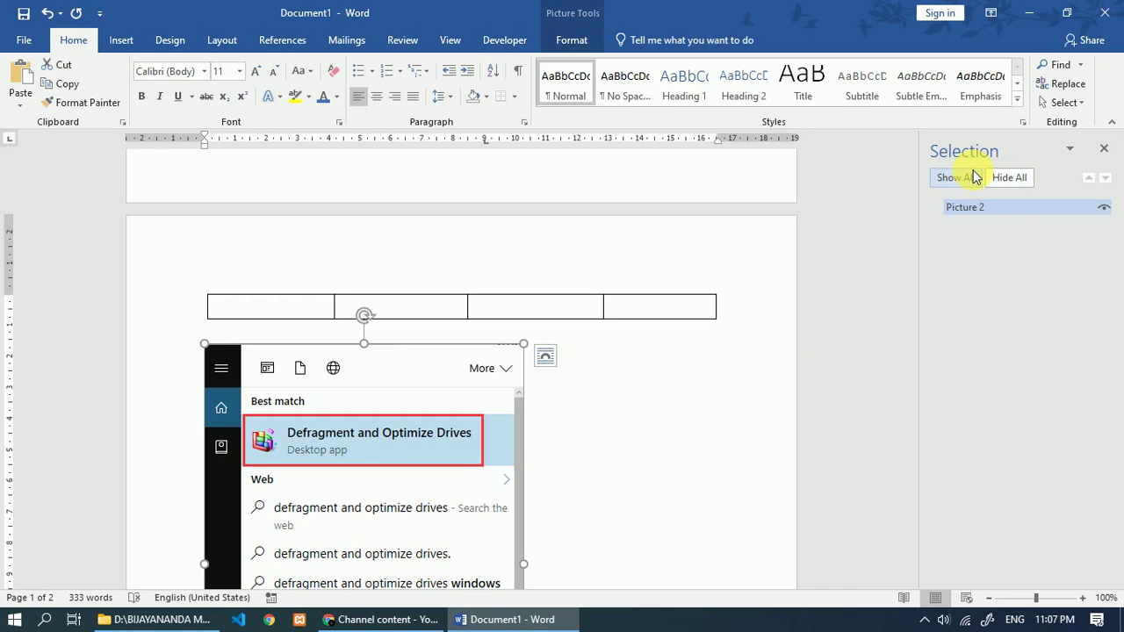
click(1104, 149)
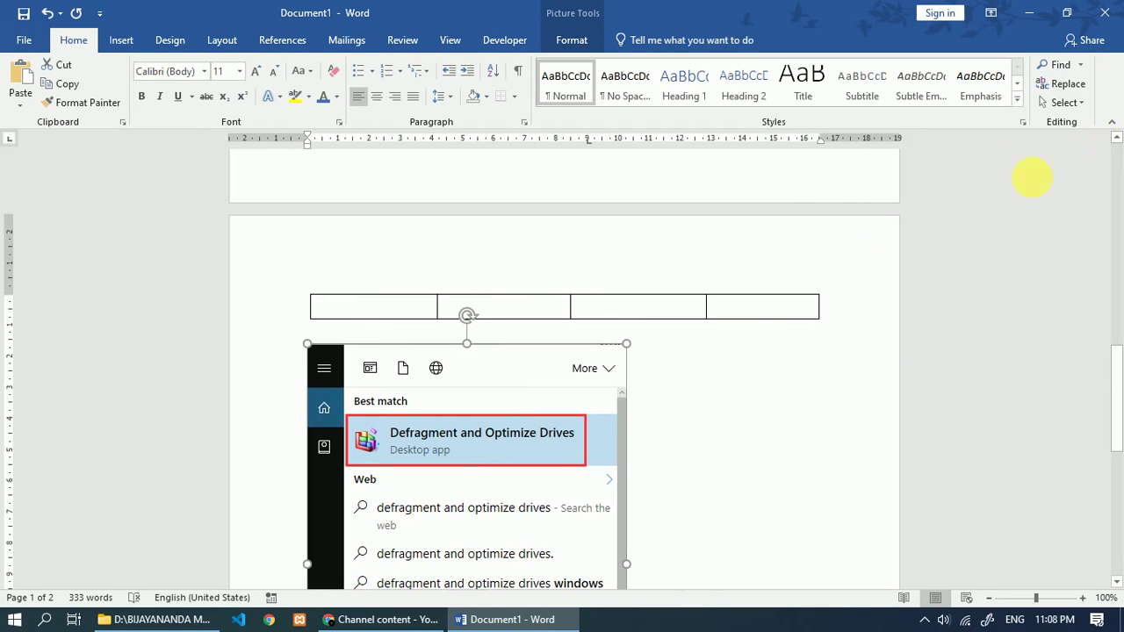
click(698, 411)
Delete the Start-menu search screenshot below the page 2 table.
click(503, 423)
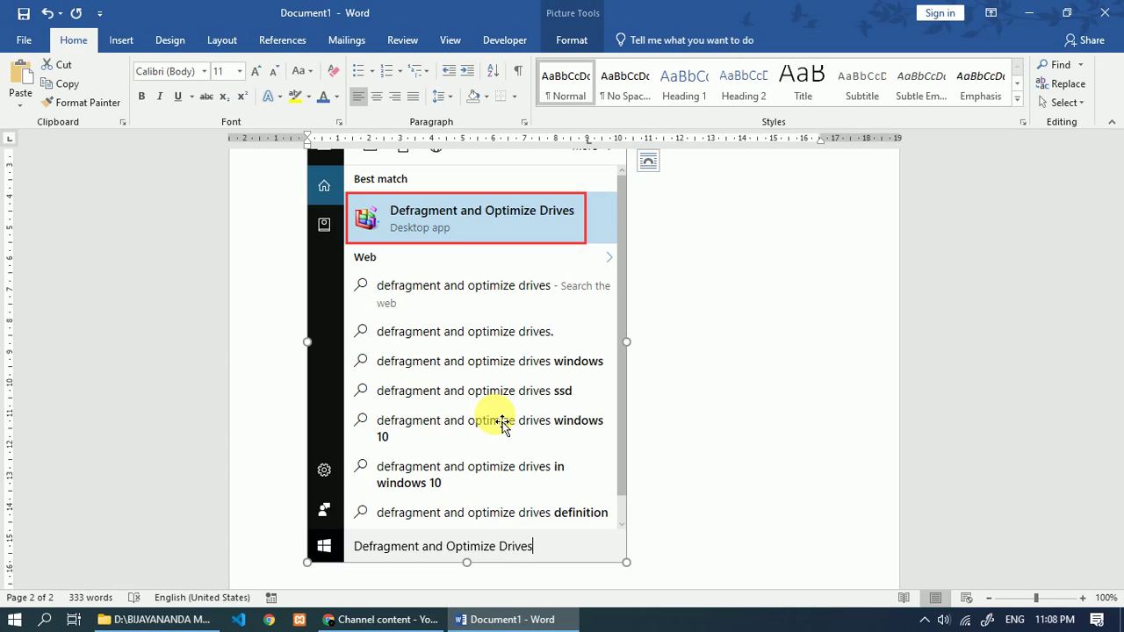
key(Delete)
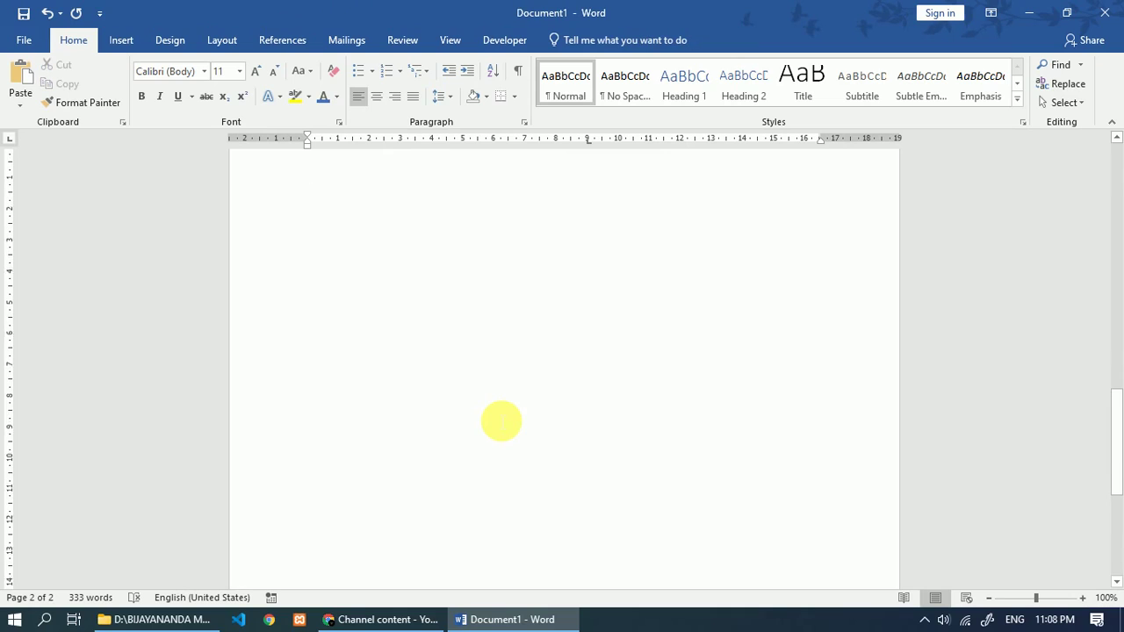
scroll(501, 422, up, 2)
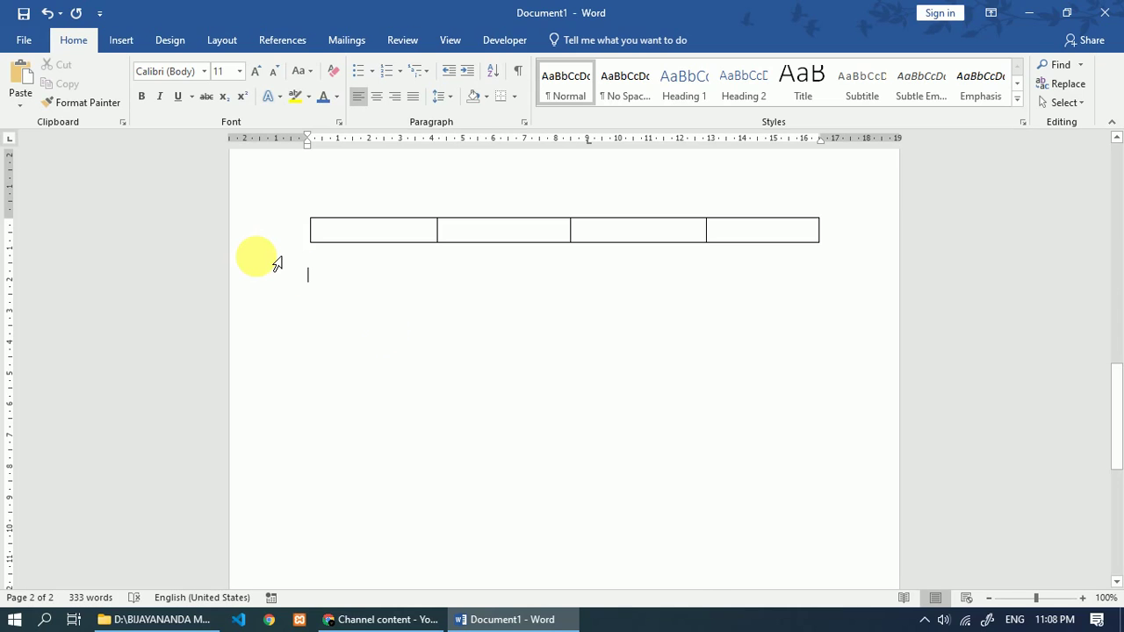
scroll(277, 263, up, 5)
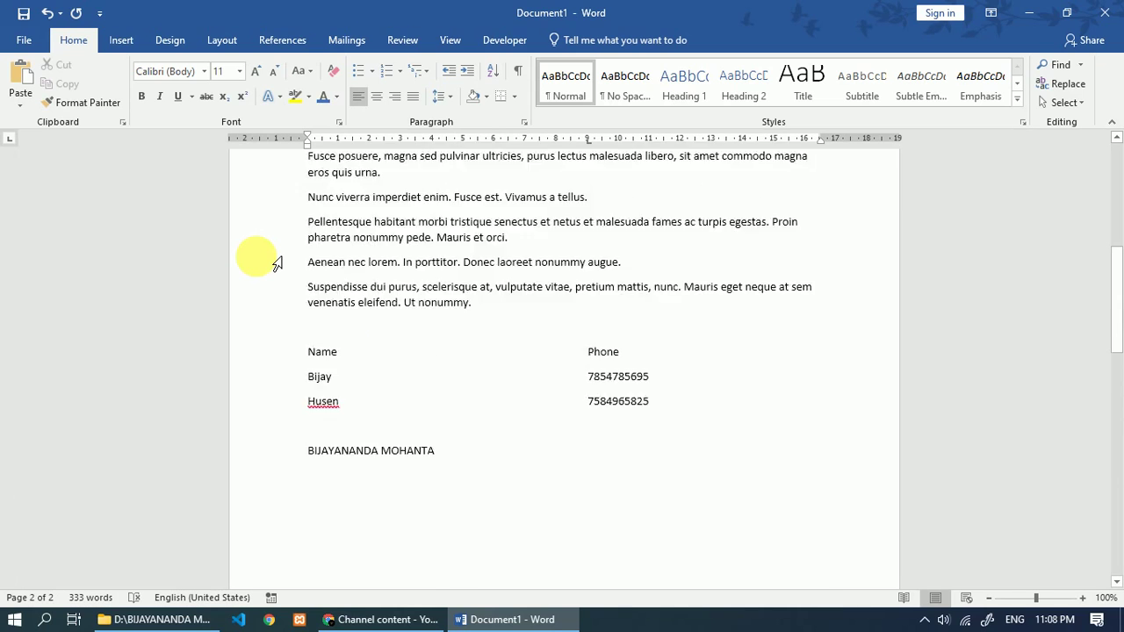
scroll(277, 264, up, 10)
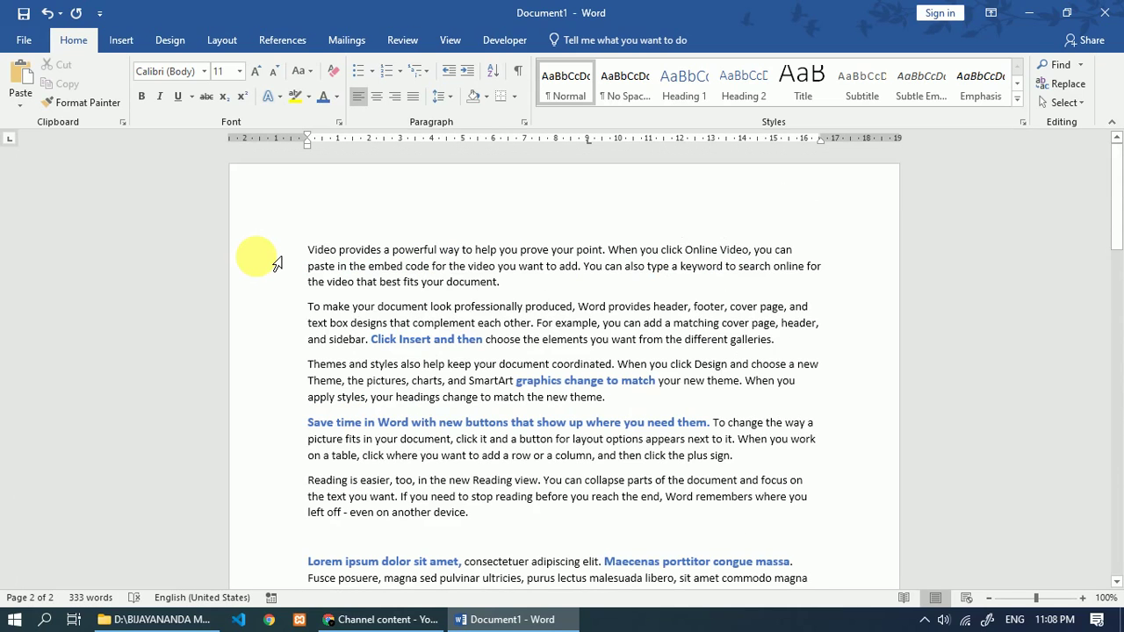
Show the Clipboard pane and select the document's opening paragraph.
click(123, 123)
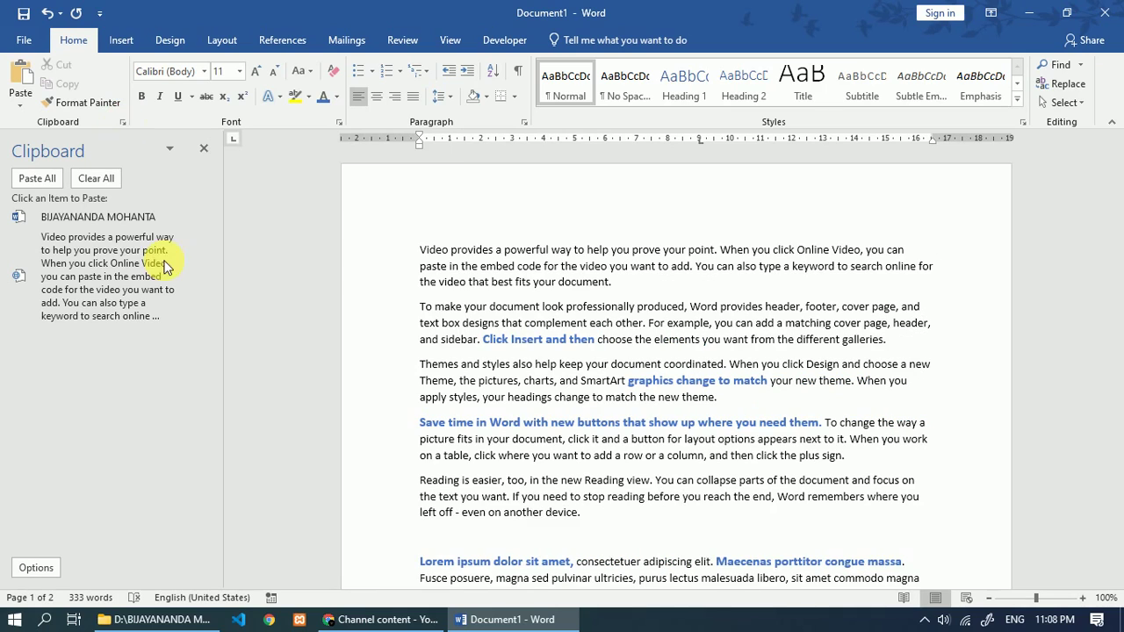
triple_click(425, 258)
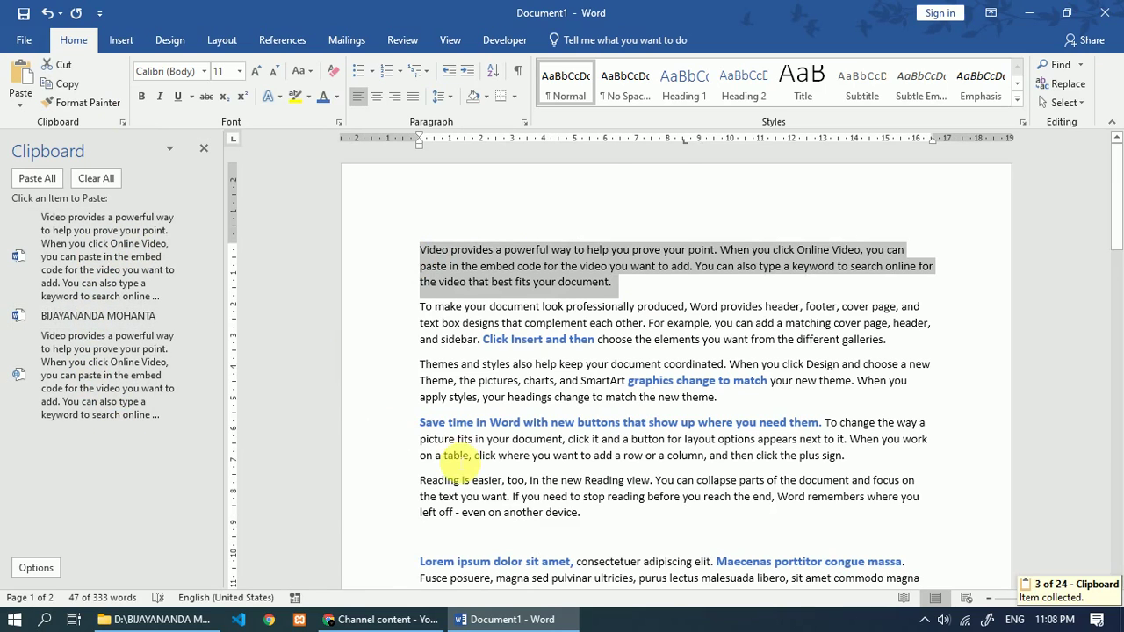
scroll(459, 462, down, 15)
scroll(454, 416, down, 3)
Paste the five-paragraph block and the opening paragraph from the Clipboard below the table.
click(431, 258)
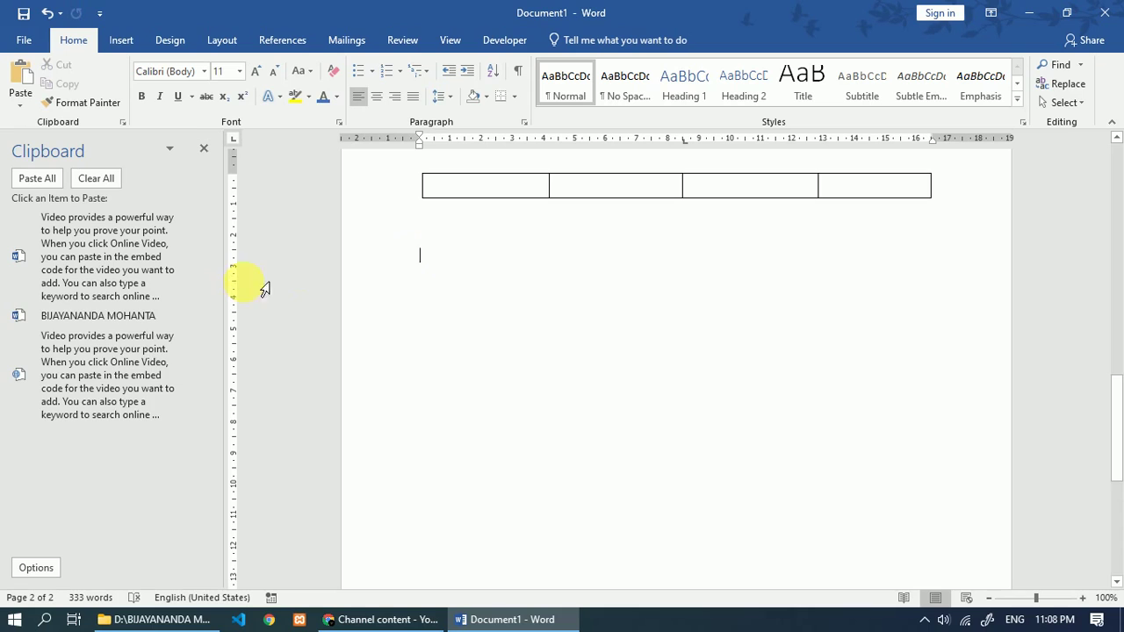
click(158, 389)
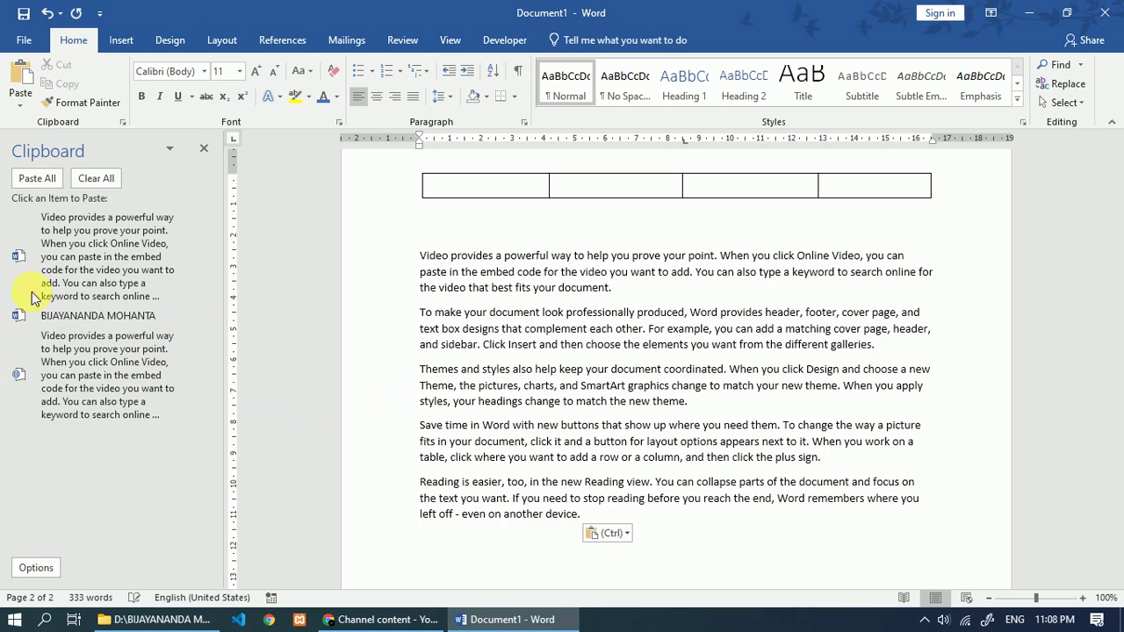
click(76, 253)
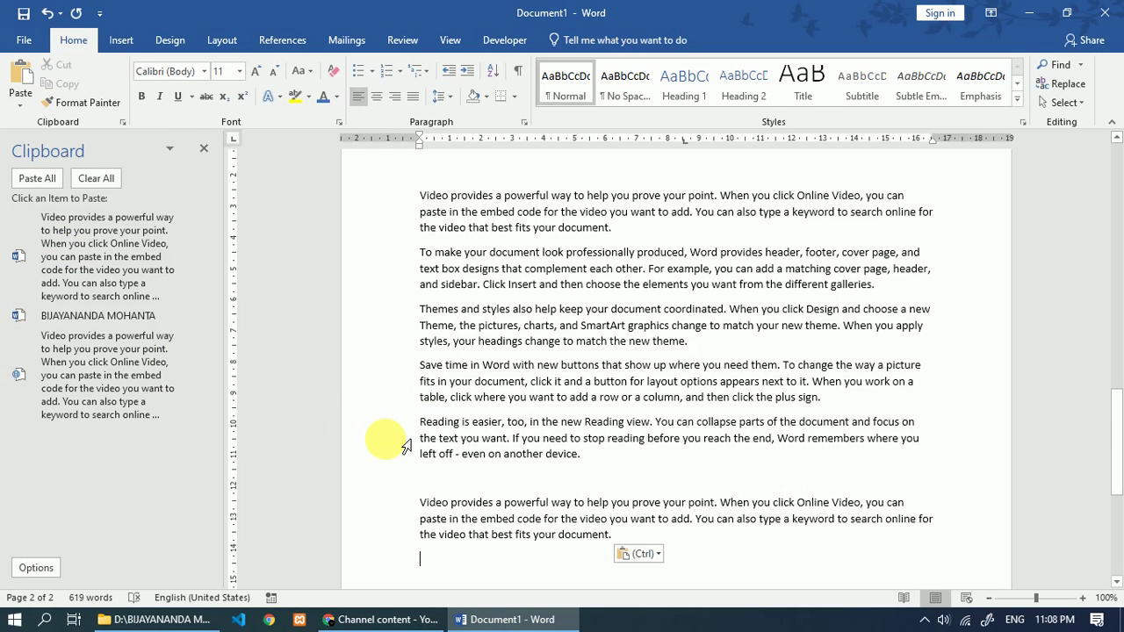